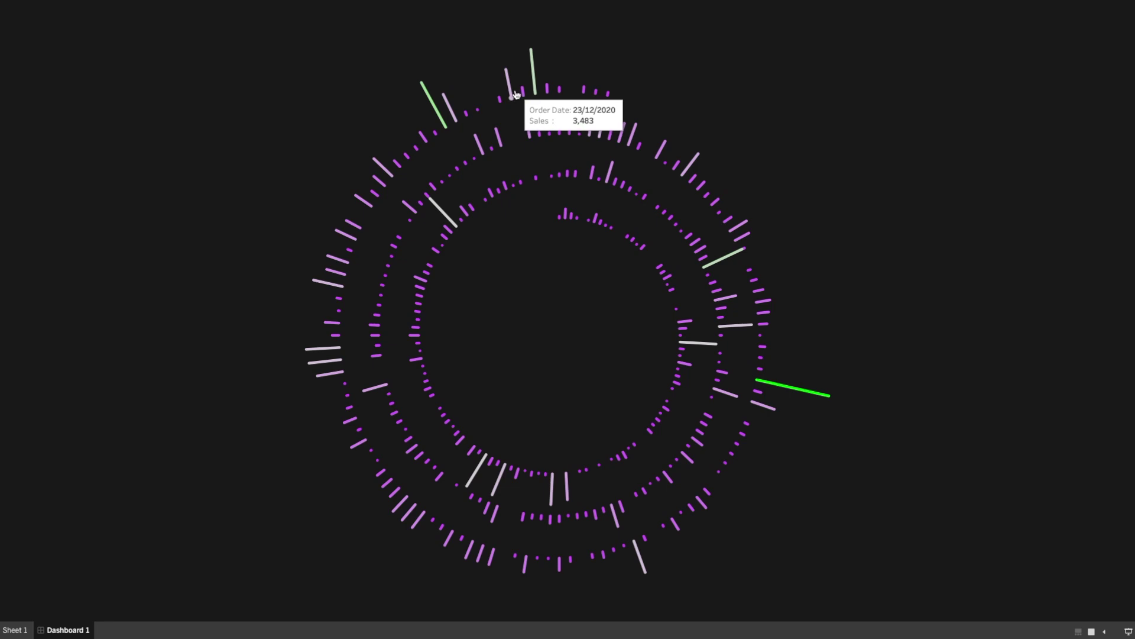
Step: Exit the dashboard presentation and open the data source page of the Book2 workbook
key("Escape")
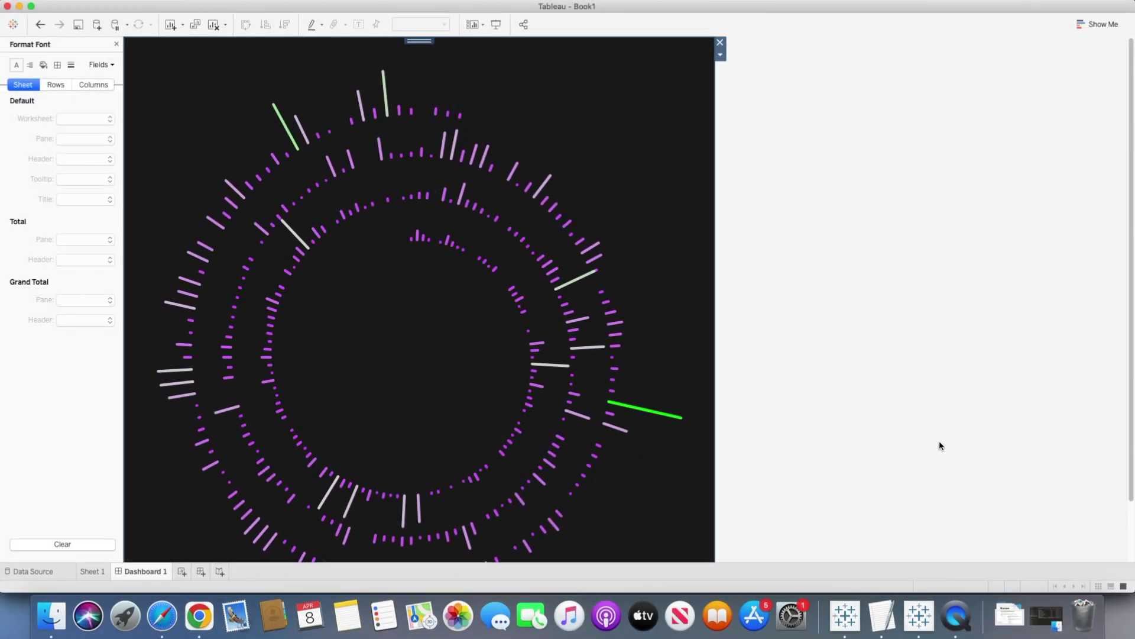
left_click(922, 618)
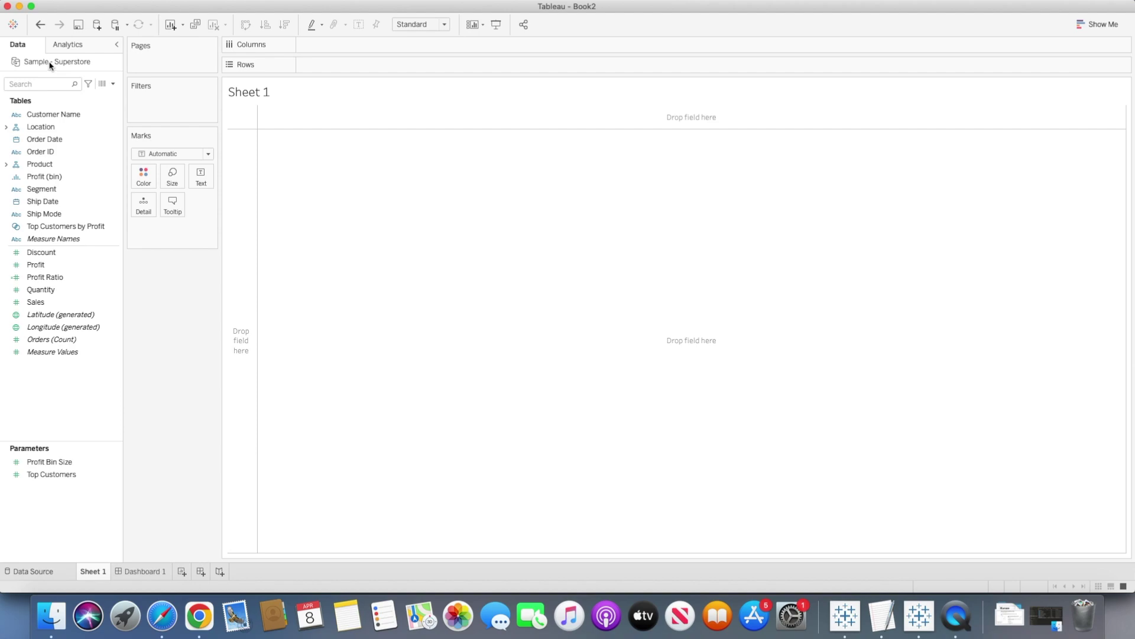
left_click(40, 571)
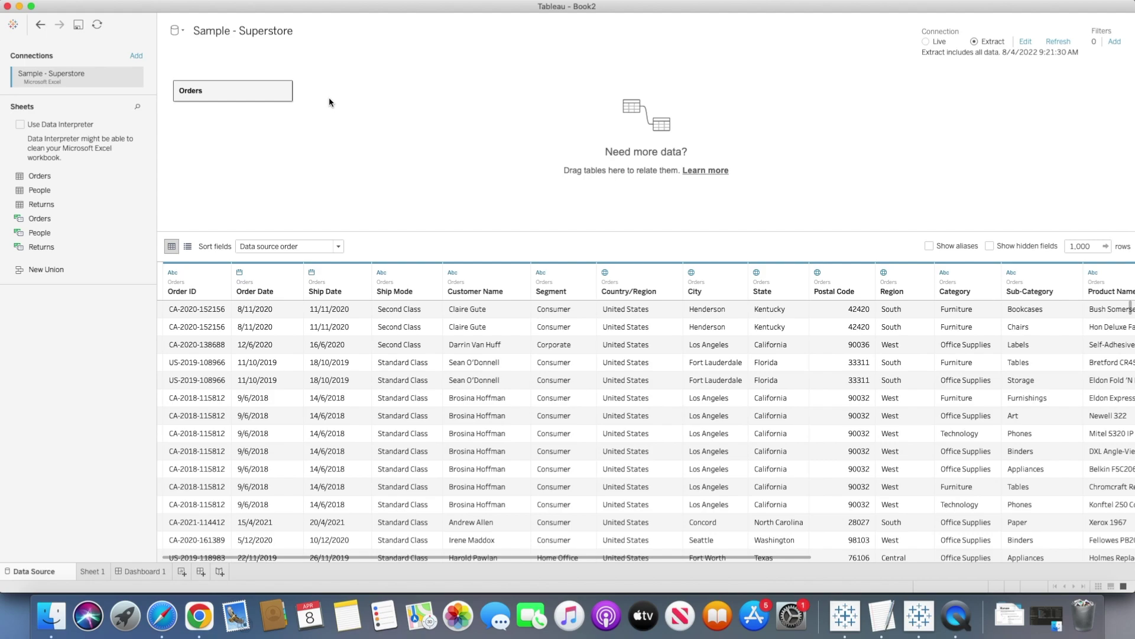
Step: Check the Range column in Excel Online in Chrome, and in Tableau add the Range workbook from Downloads as a Microsoft Excel connection
left_click(199, 616)
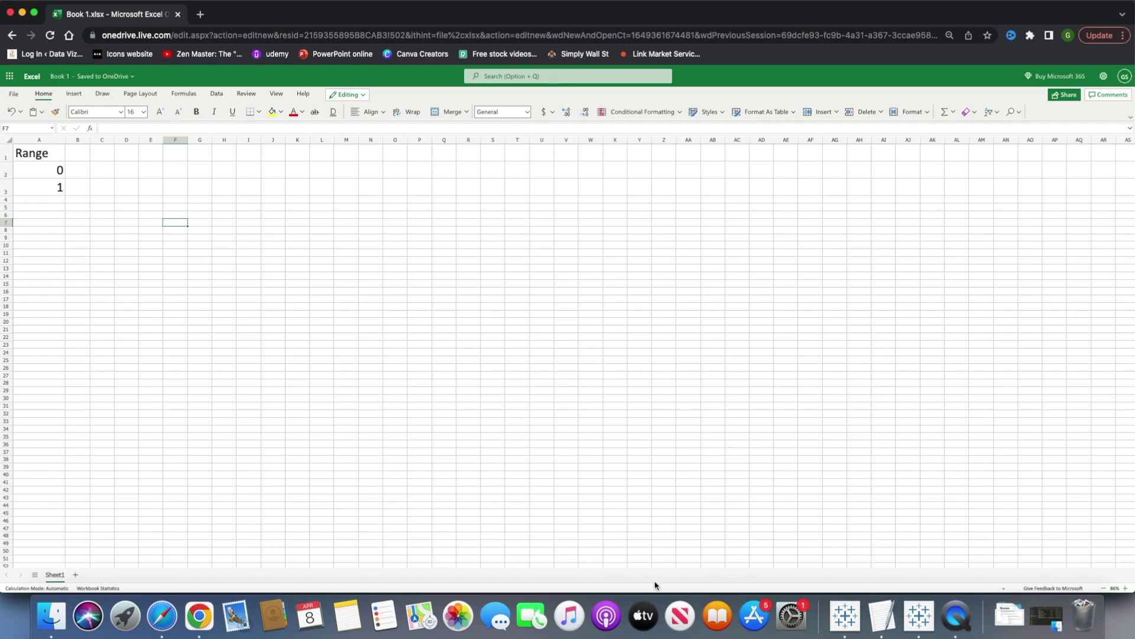
left_click(926, 623)
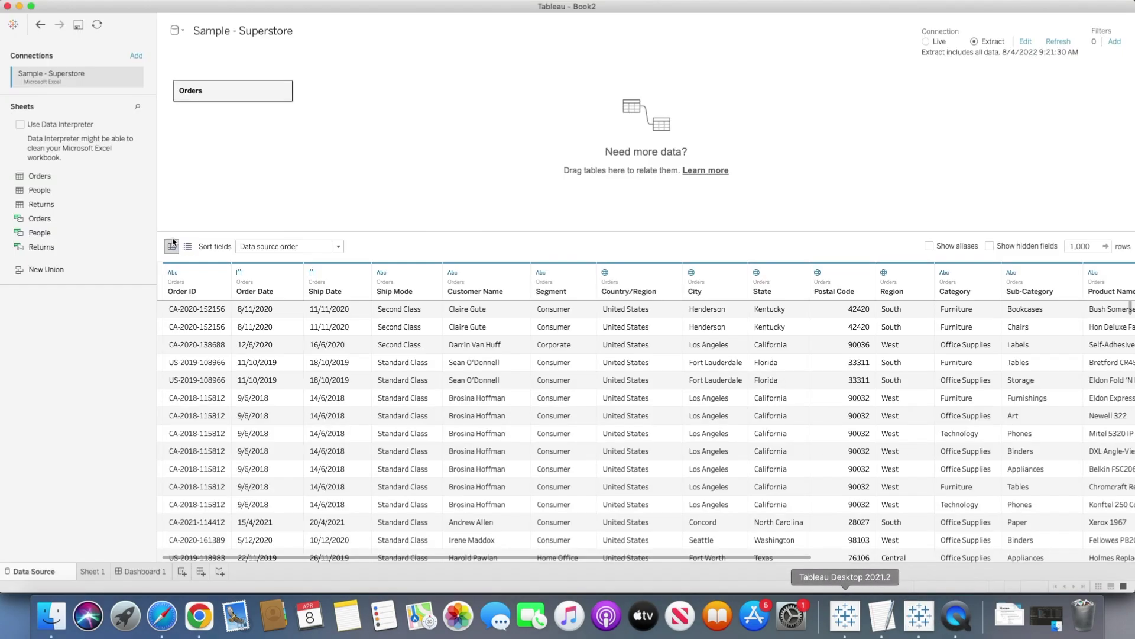
left_click(136, 59)
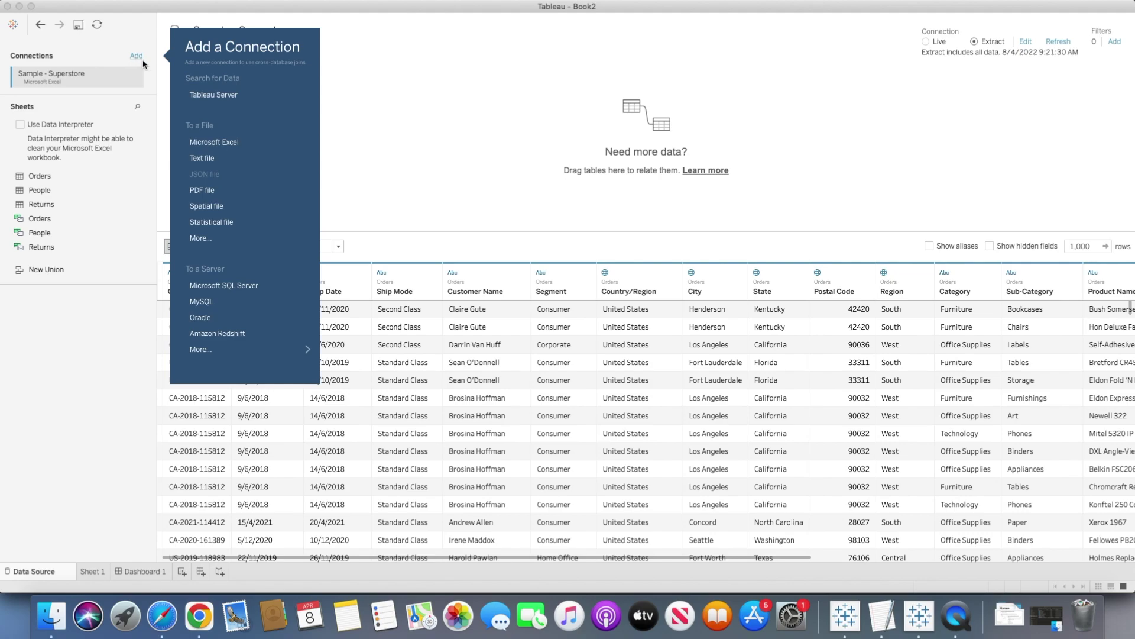
left_click(220, 147)
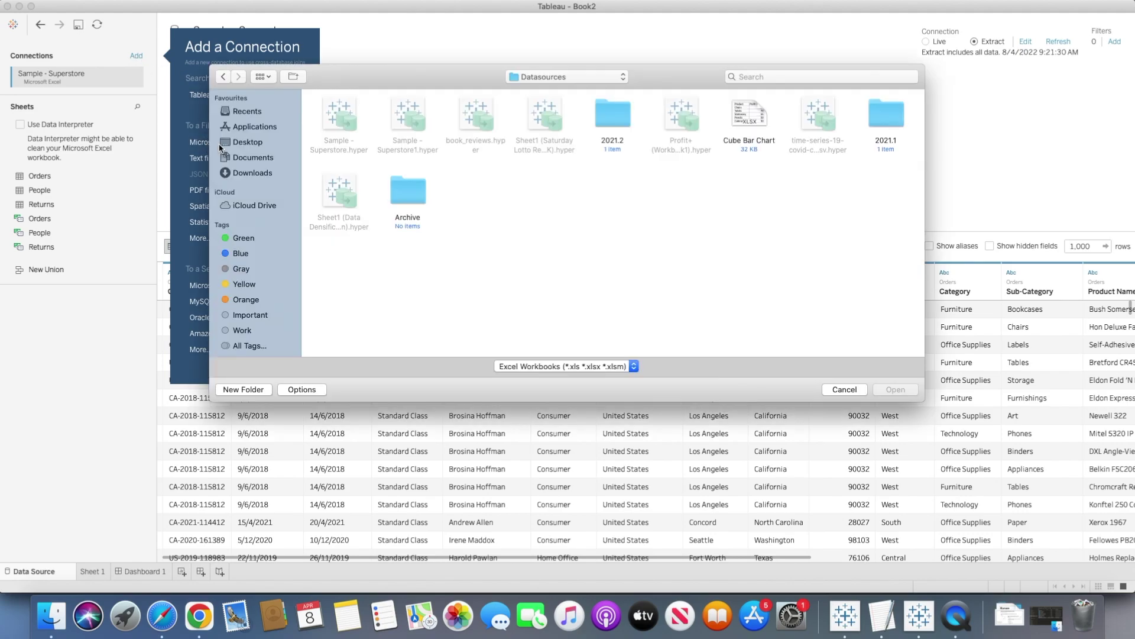
left_click(258, 171)
left_click(414, 116)
double_click(414, 116)
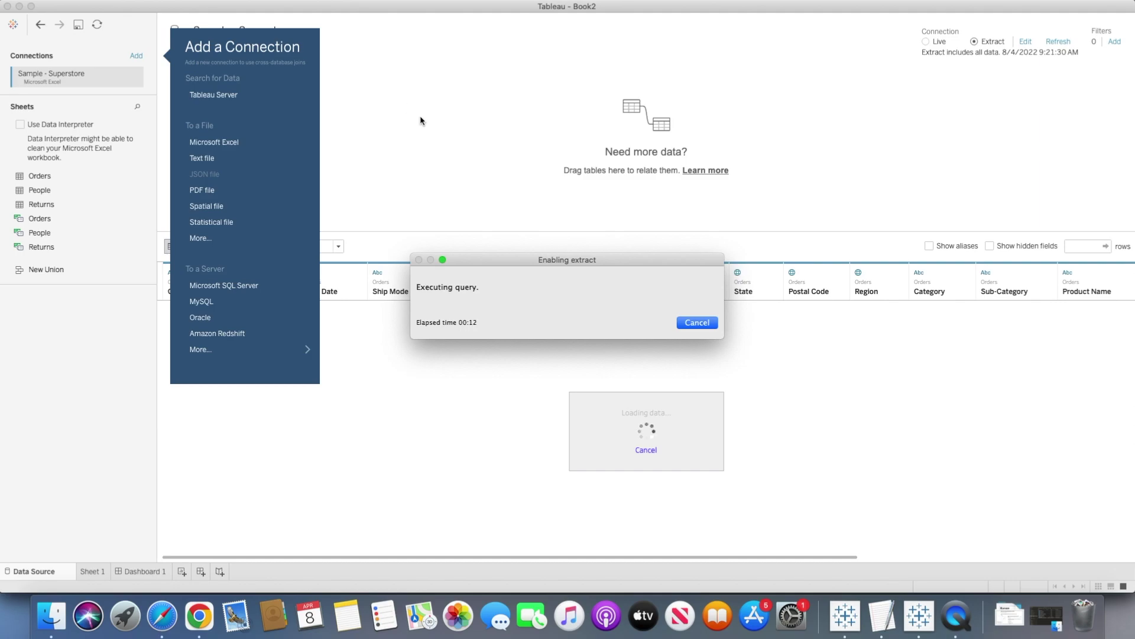
Step: Open the Orders table's join layout and add Sheet1 from the Range connection beside Orders
left_click(284, 89)
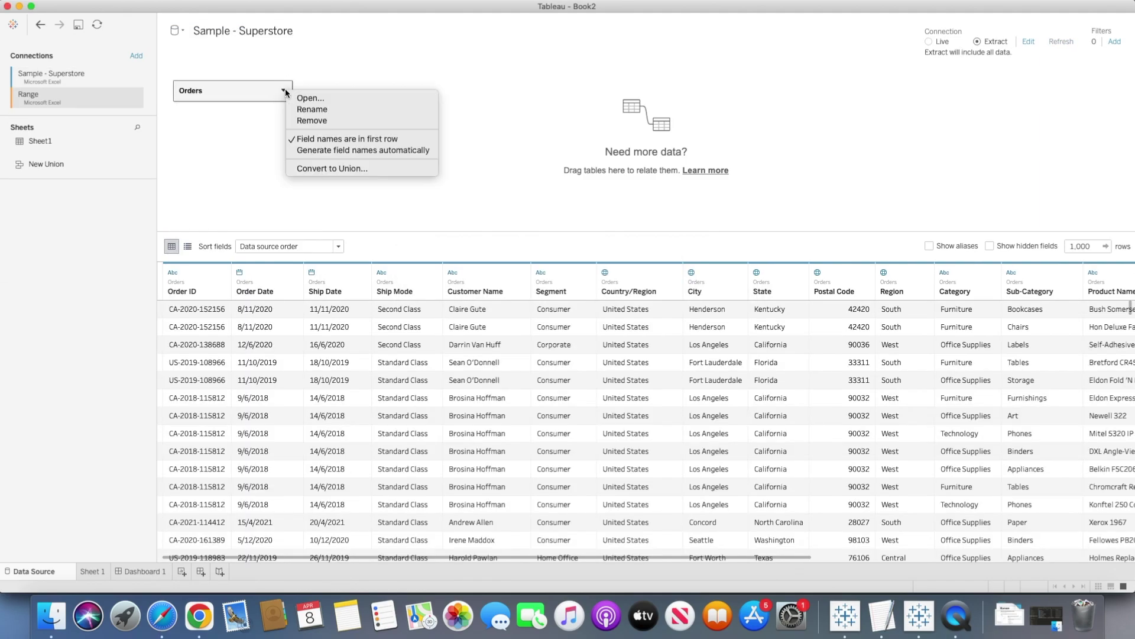
left_click(299, 98)
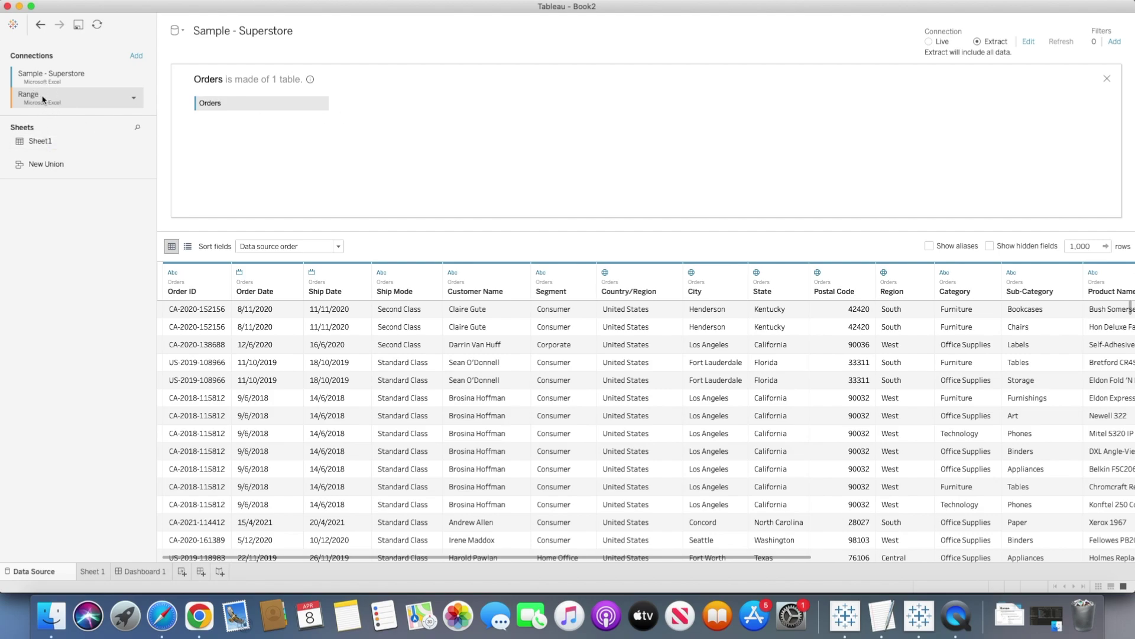
left_click_drag(39, 142, 370, 145)
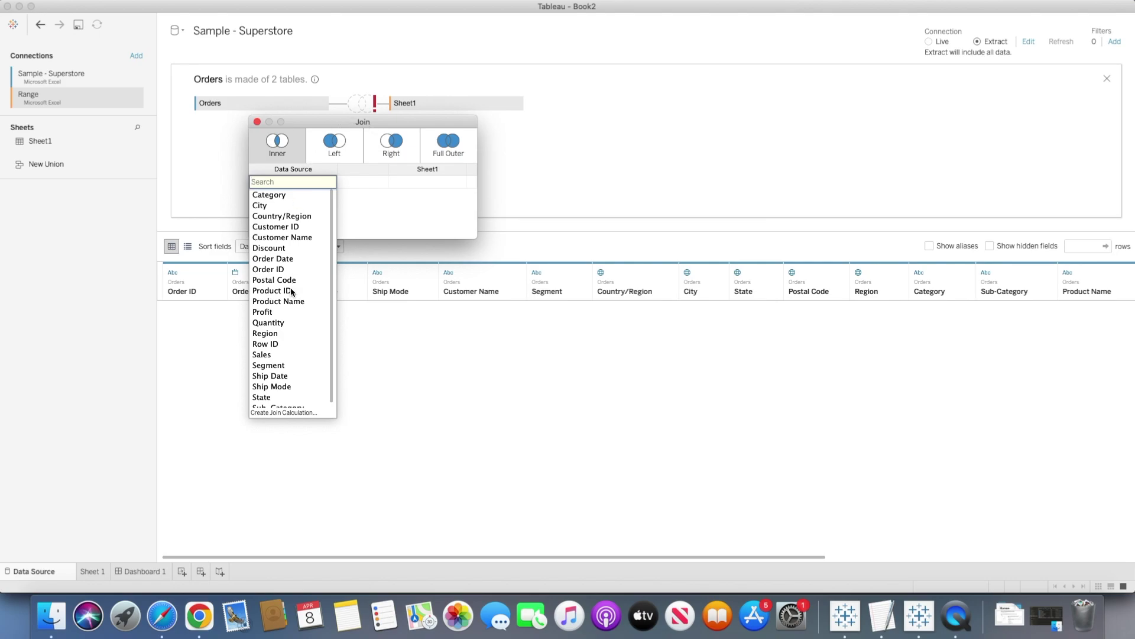
Step: Define the inner join between Orders and Sheet1 with join calculations 1 = 1, and check the joined data columns
left_click(300, 412)
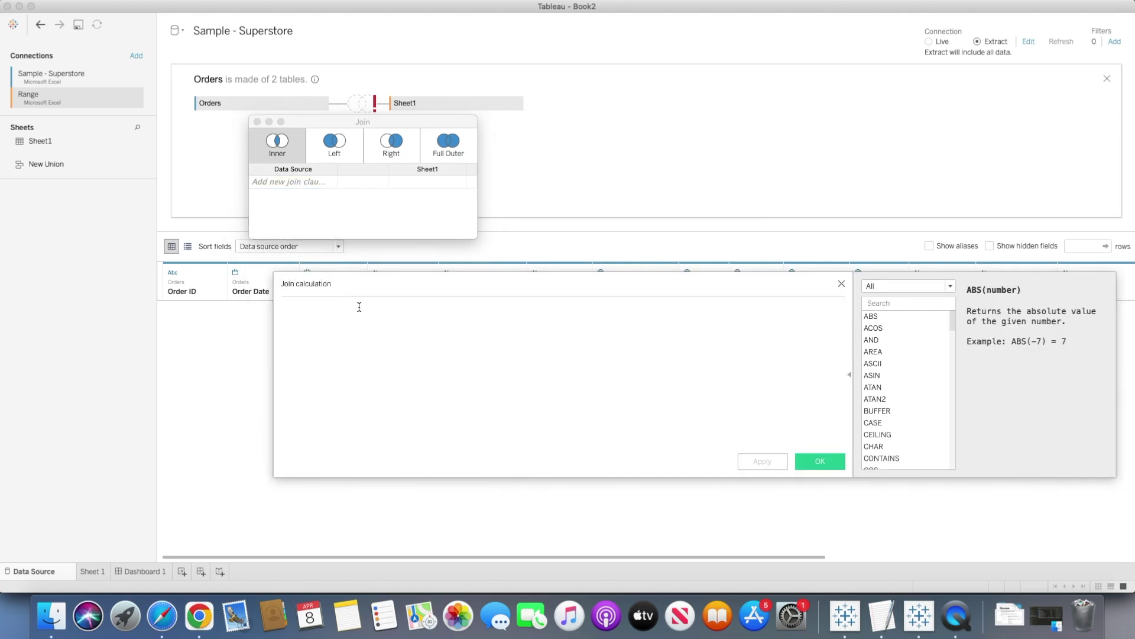
type("1")
left_click(815, 463)
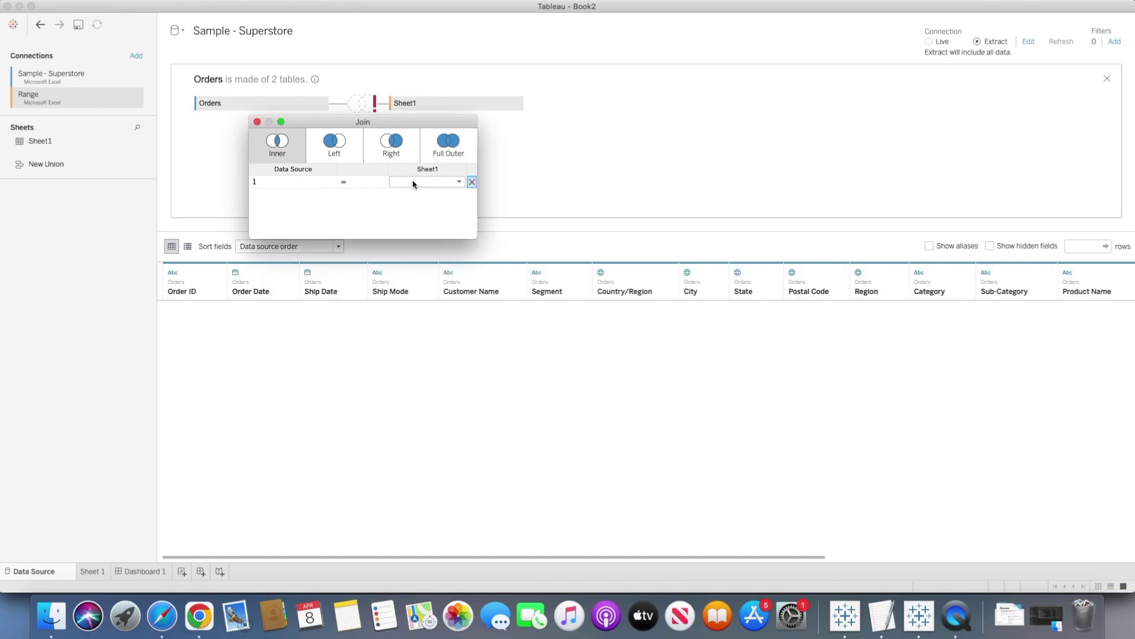
left_click(412, 182)
left_click(418, 213)
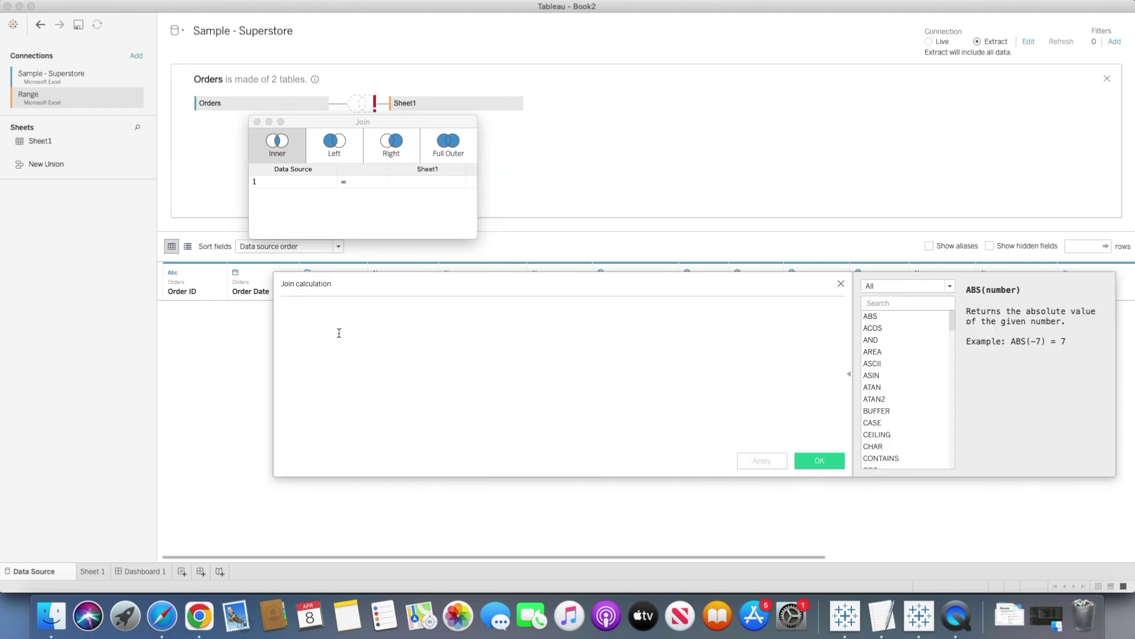
type("1")
left_click(816, 462)
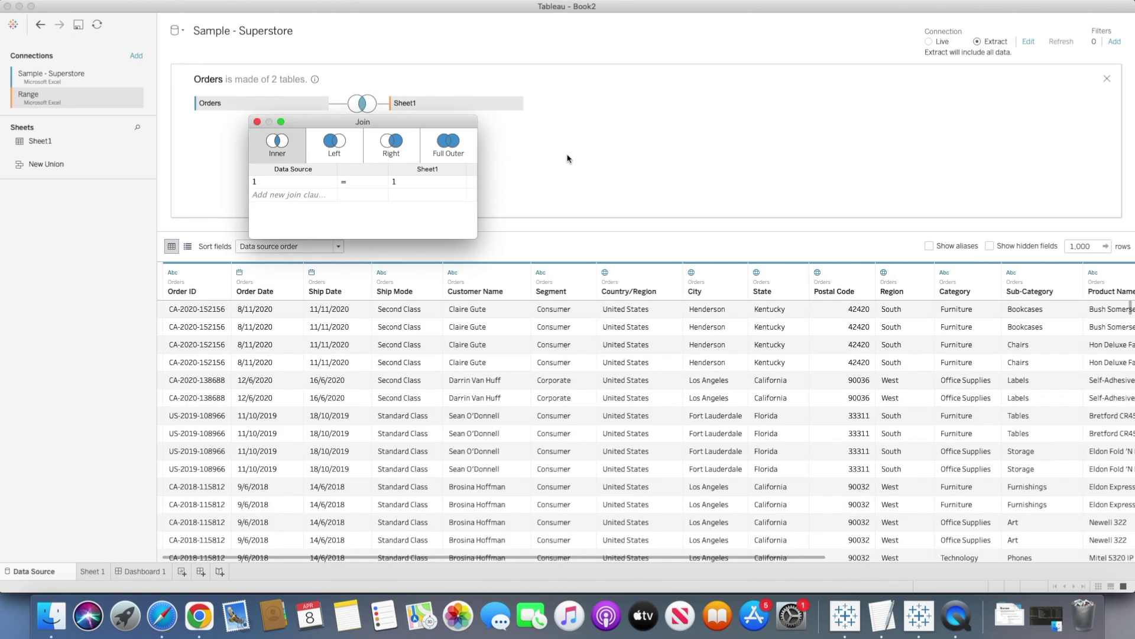
left_click(257, 122)
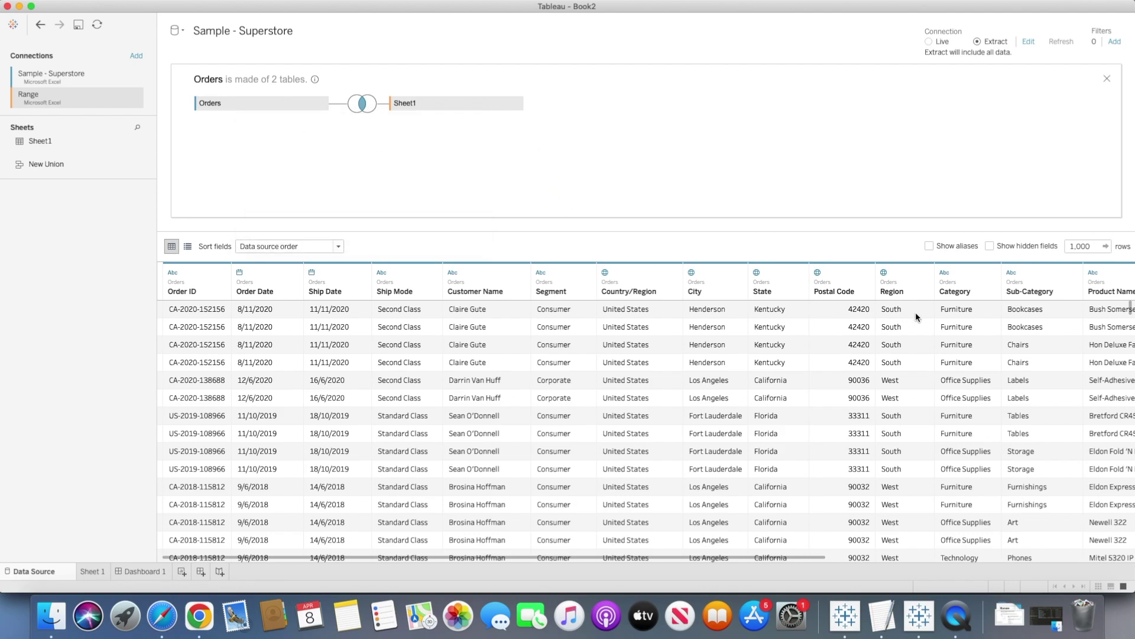
scroll(903, 360, "right", 10)
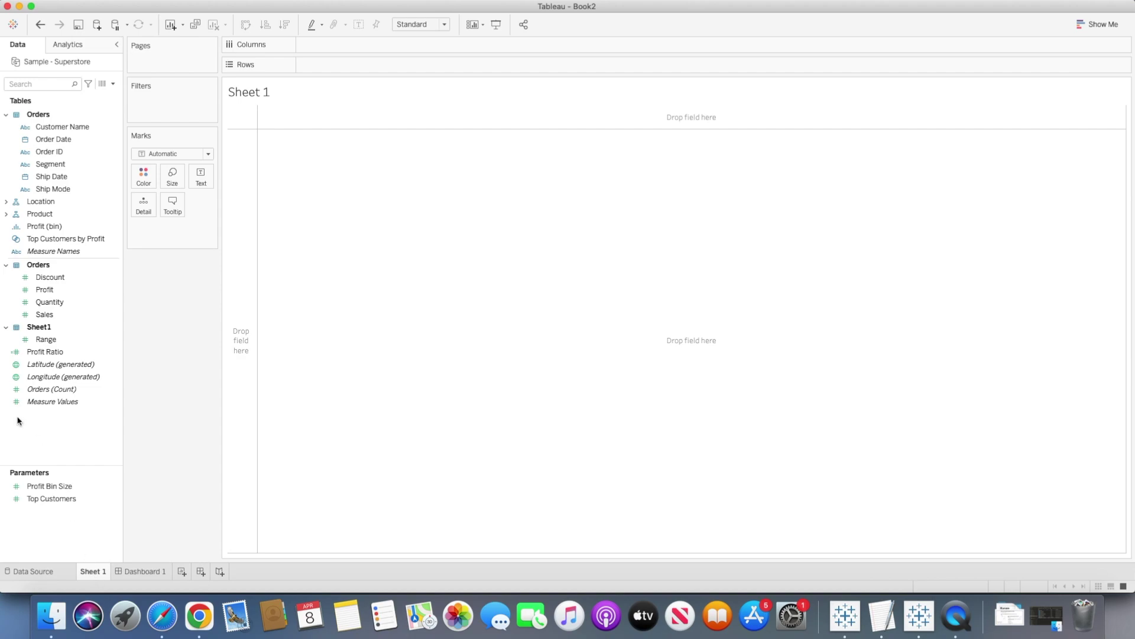
Step: Create an integer parameter named Spacing with a current value of 3
left_click(115, 84)
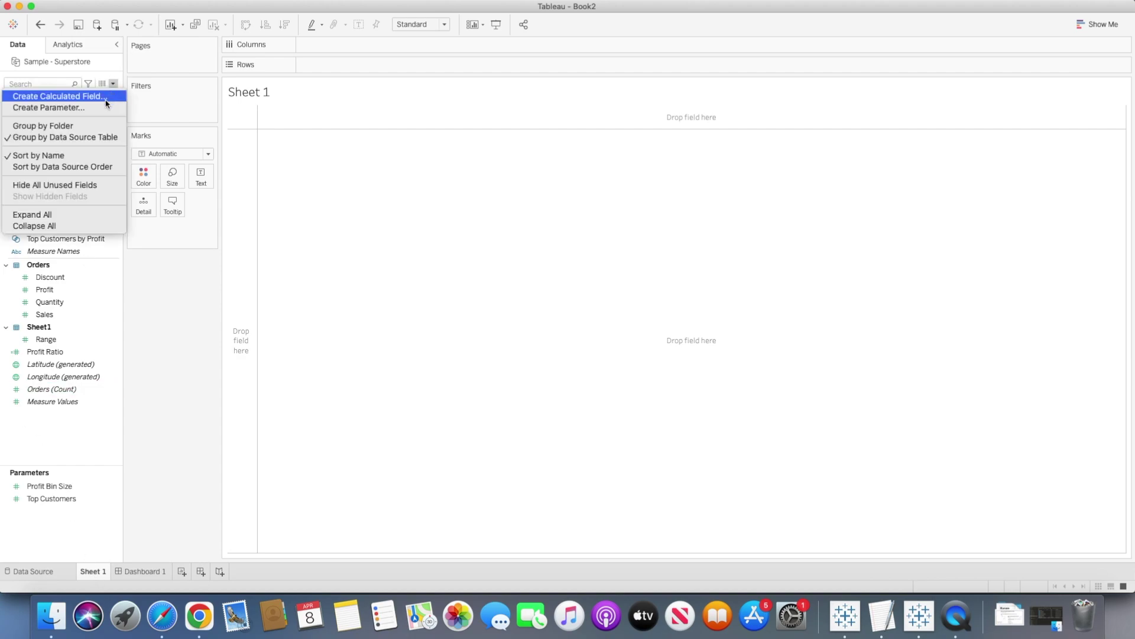
left_click(95, 106)
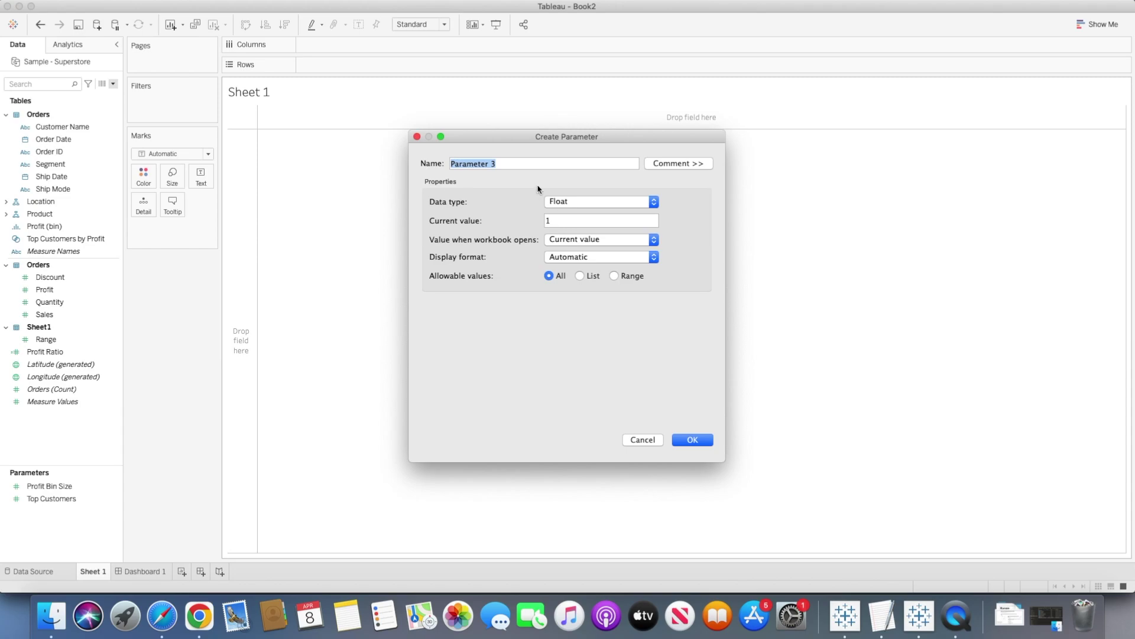
type("Spacing")
left_click(580, 202)
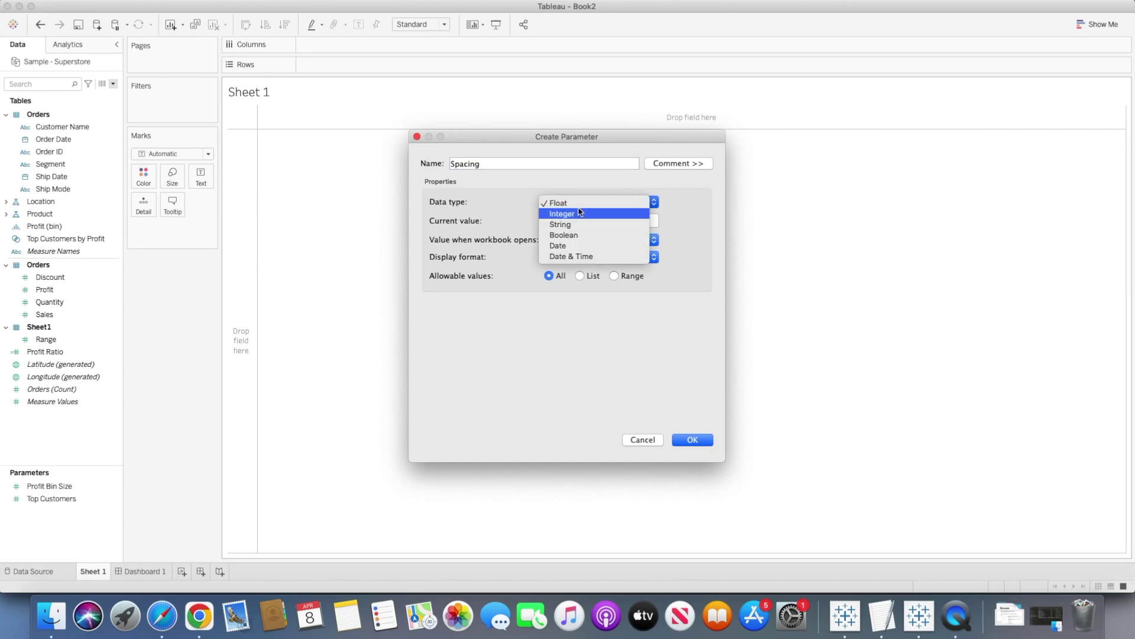
left_click(578, 214)
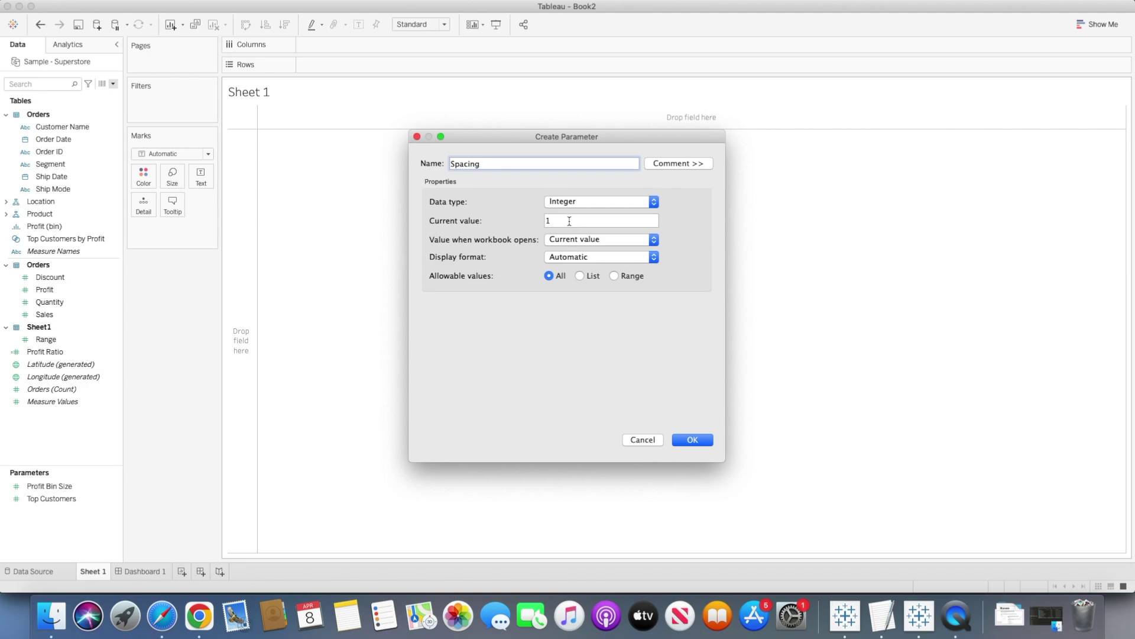
double_click(570, 221)
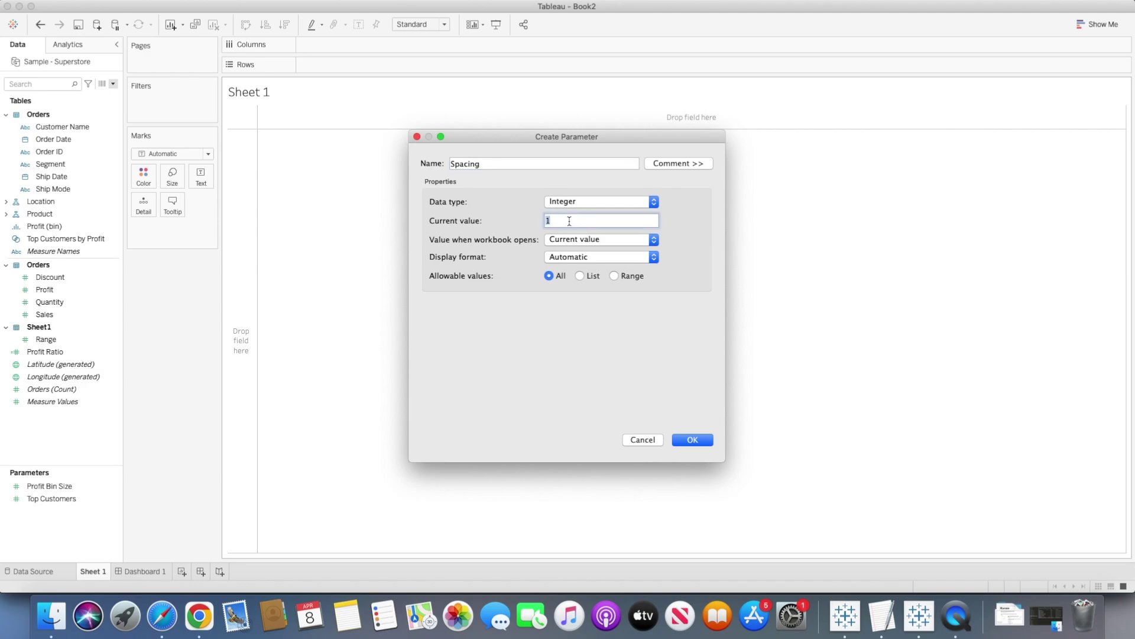
type("3")
left_click(693, 441)
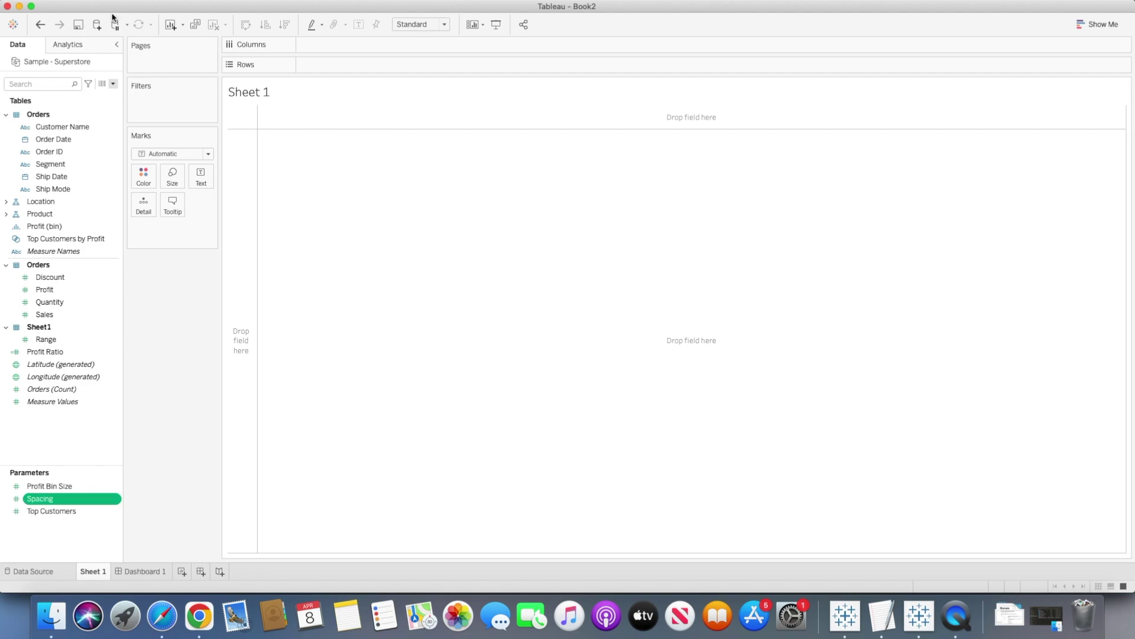
Step: Create an integer parameter named Size with a current value of 100
left_click(114, 85)
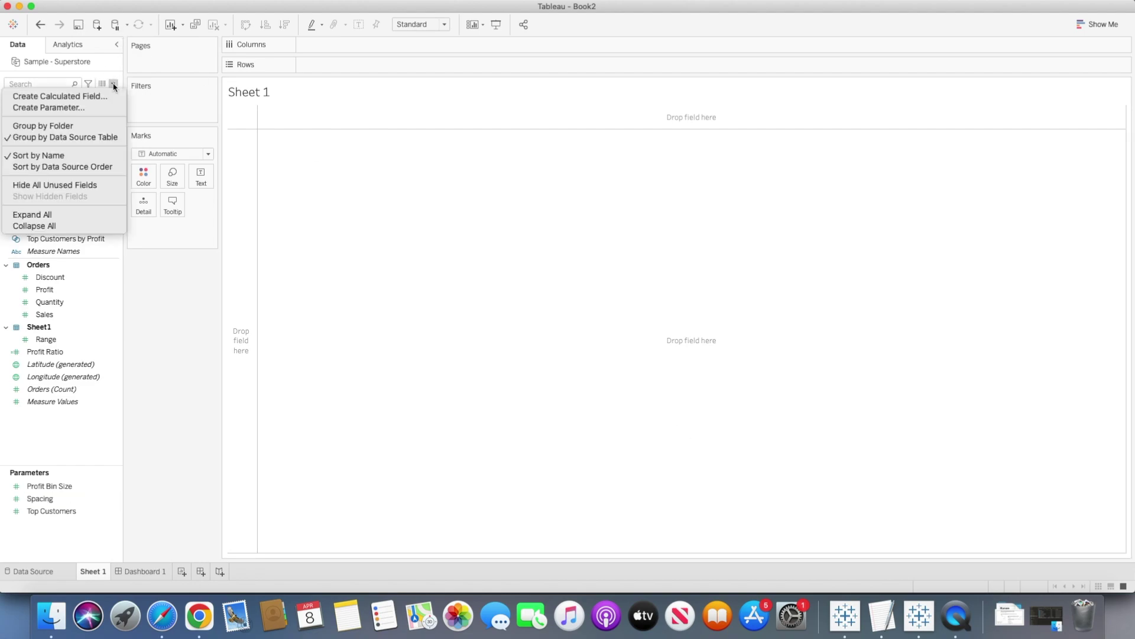
left_click(94, 106)
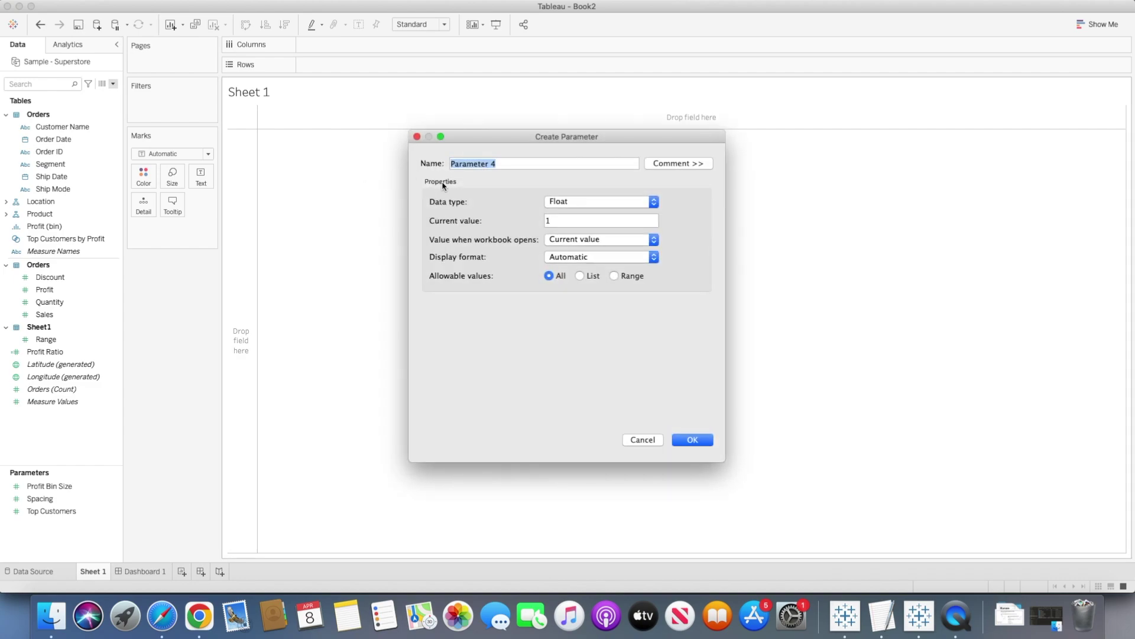
type("Size")
left_click(604, 202)
left_click(578, 214)
left_click(561, 220)
type("00")
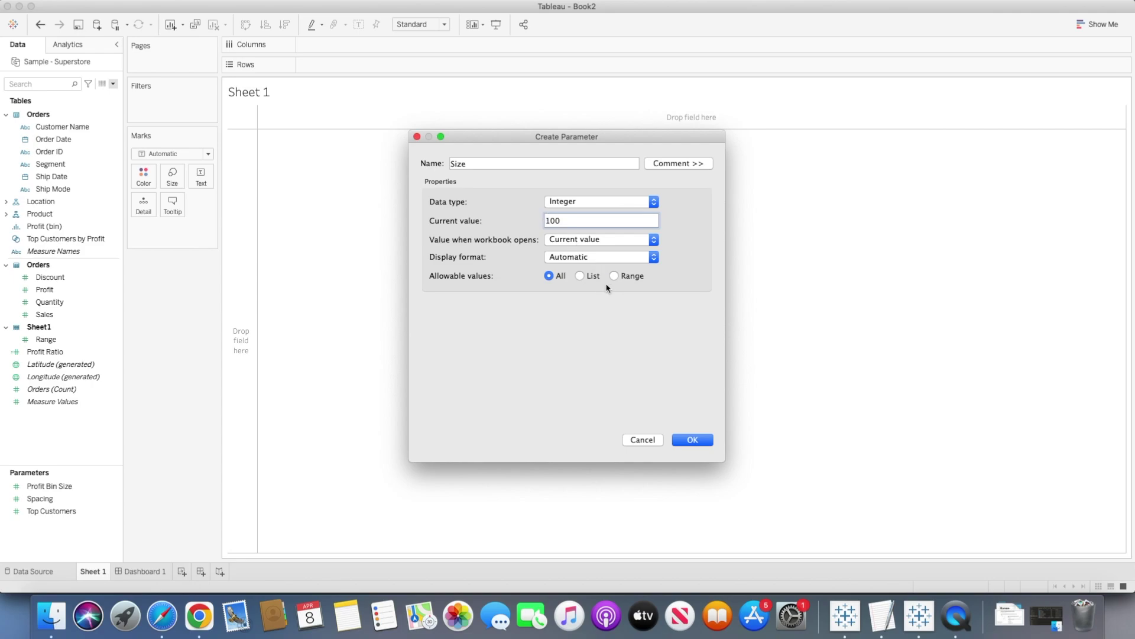
left_click(701, 443)
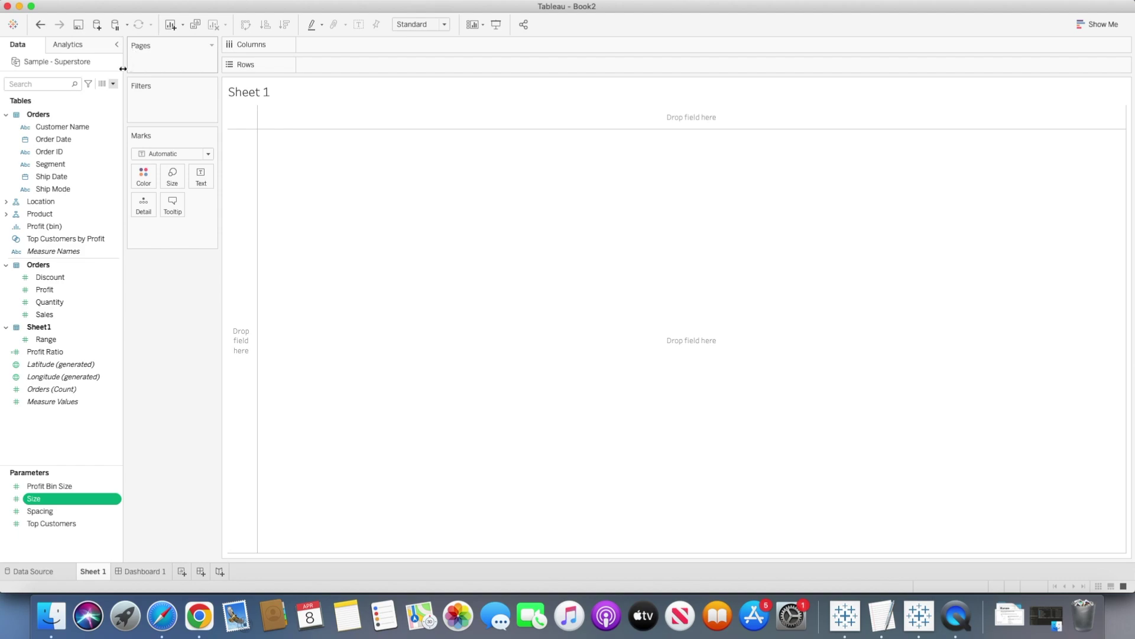
left_click(112, 84)
left_click(101, 95)
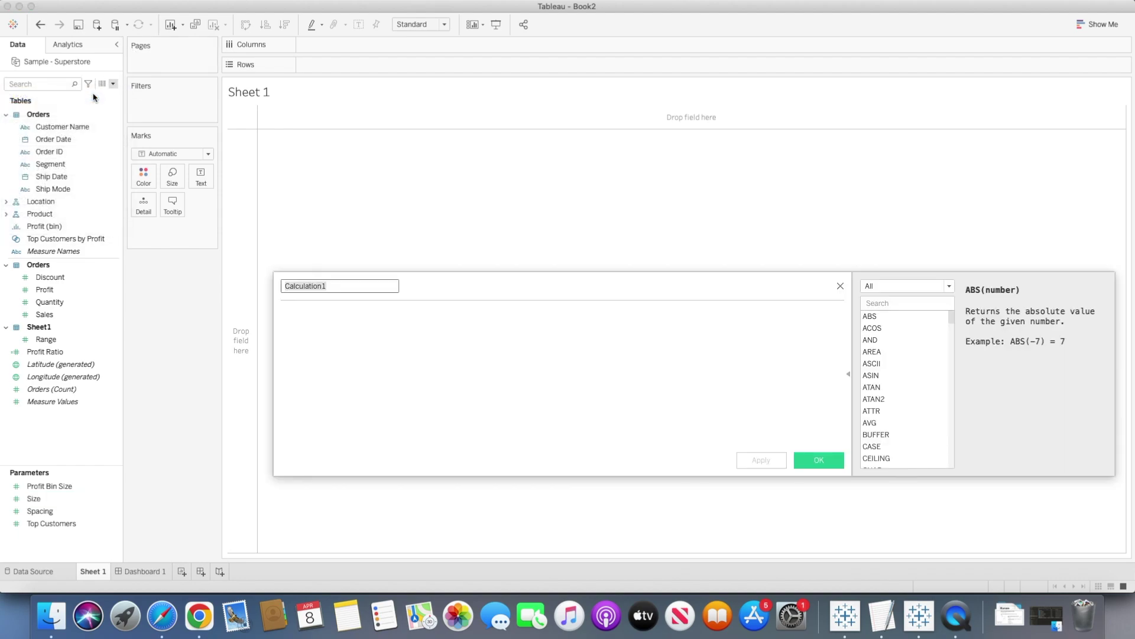
type("@Index")
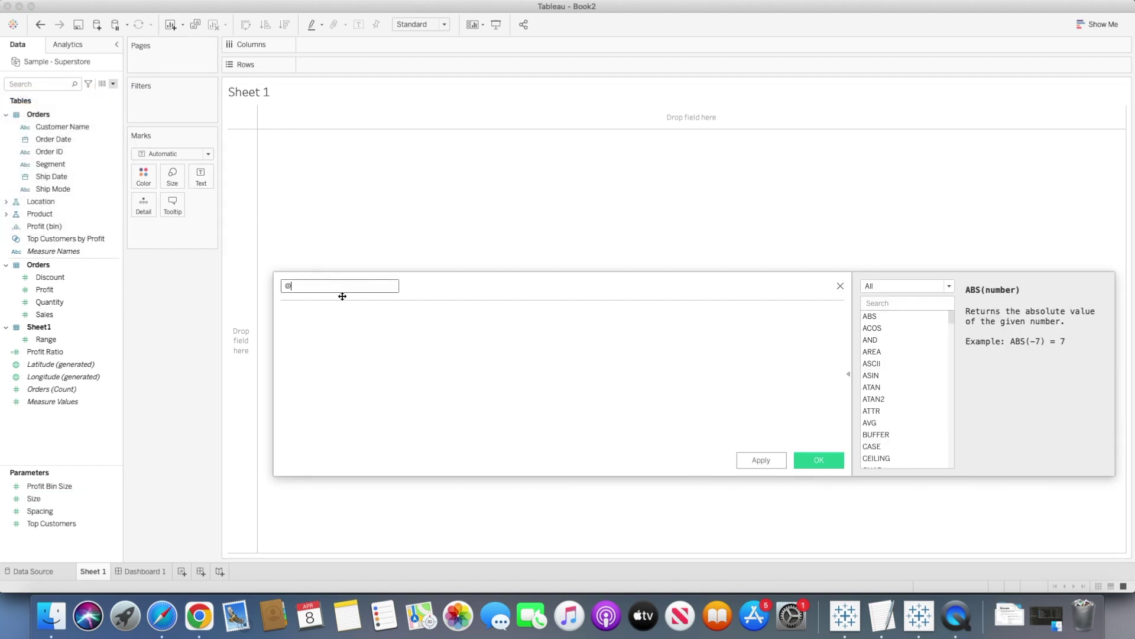
key("Tab")
type("Index")
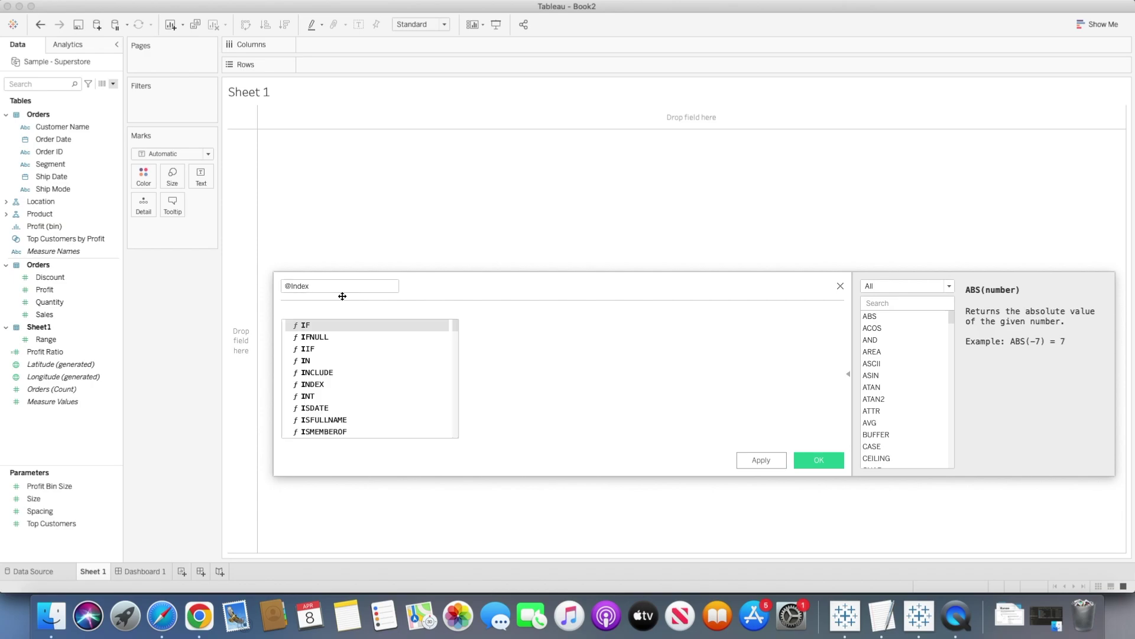
key("Return")
type("-1")
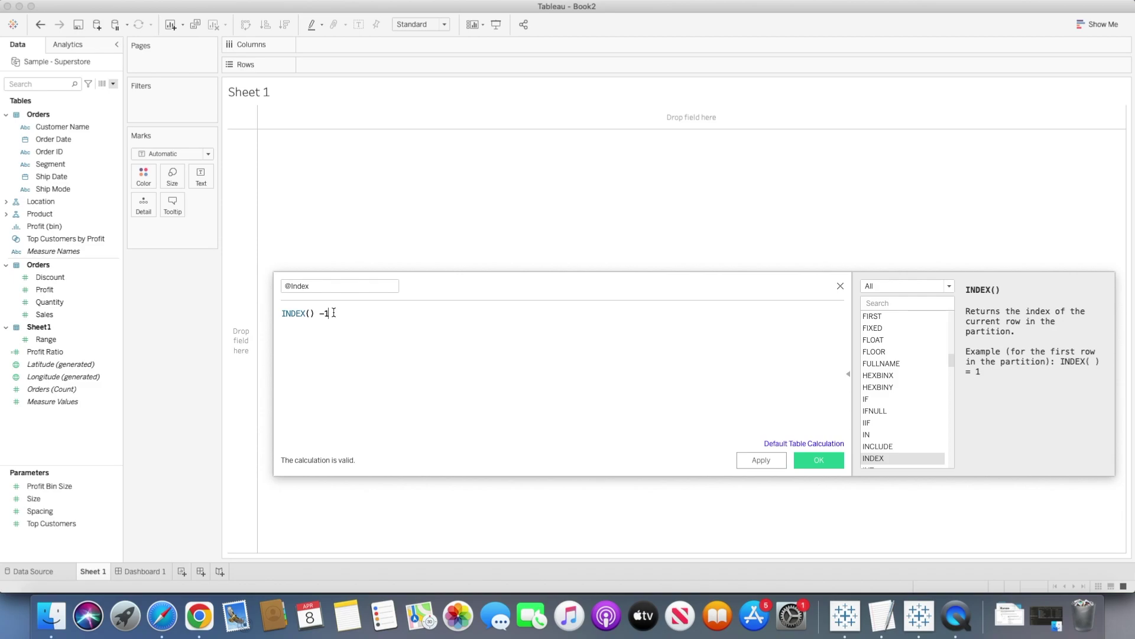
left_click(819, 463)
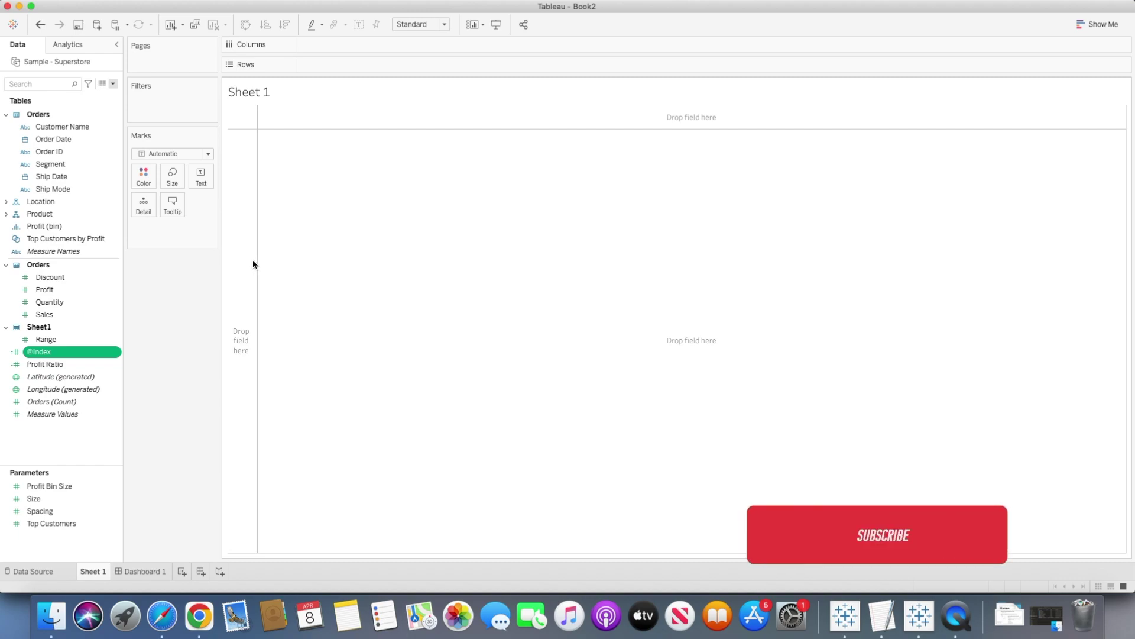
right_click(63, 340)
mouse_move(113, 405)
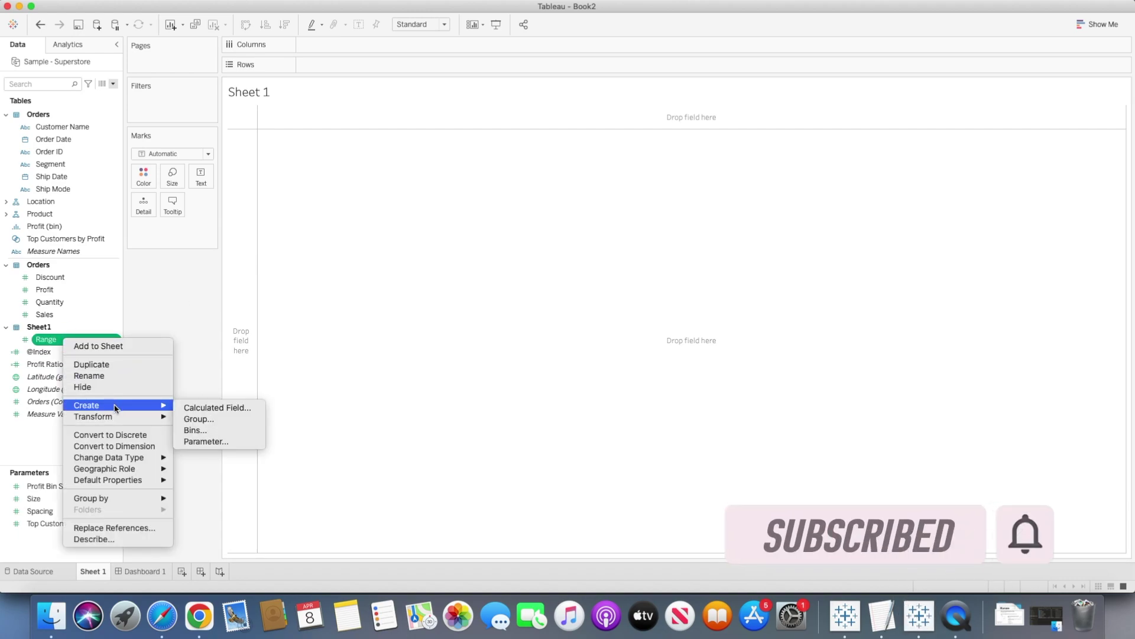
left_click(207, 407)
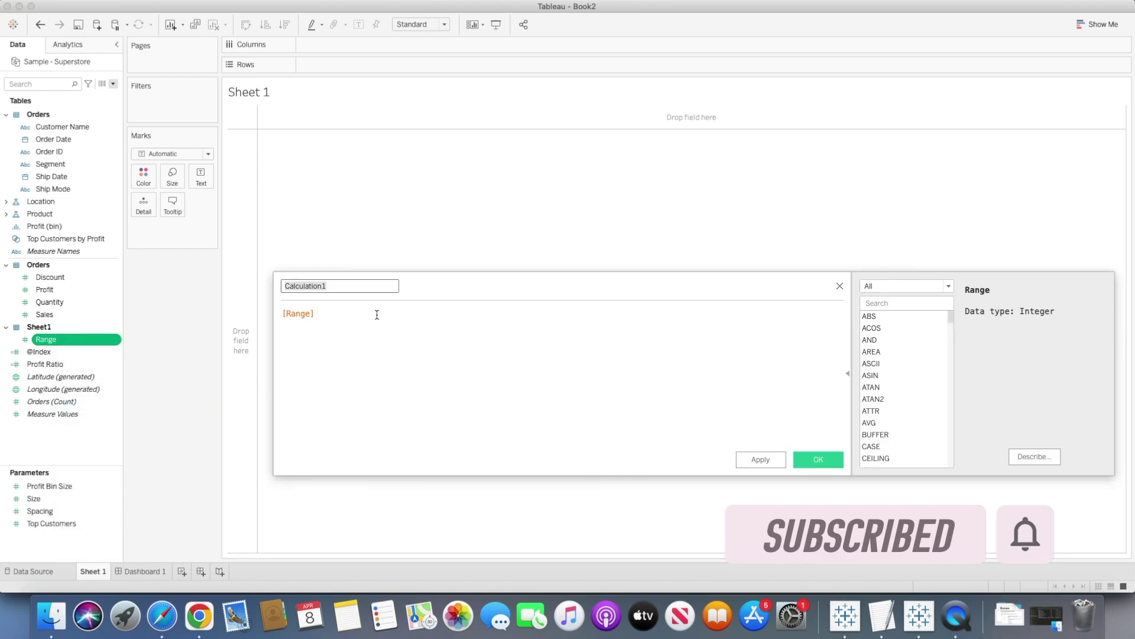
type("@Range")
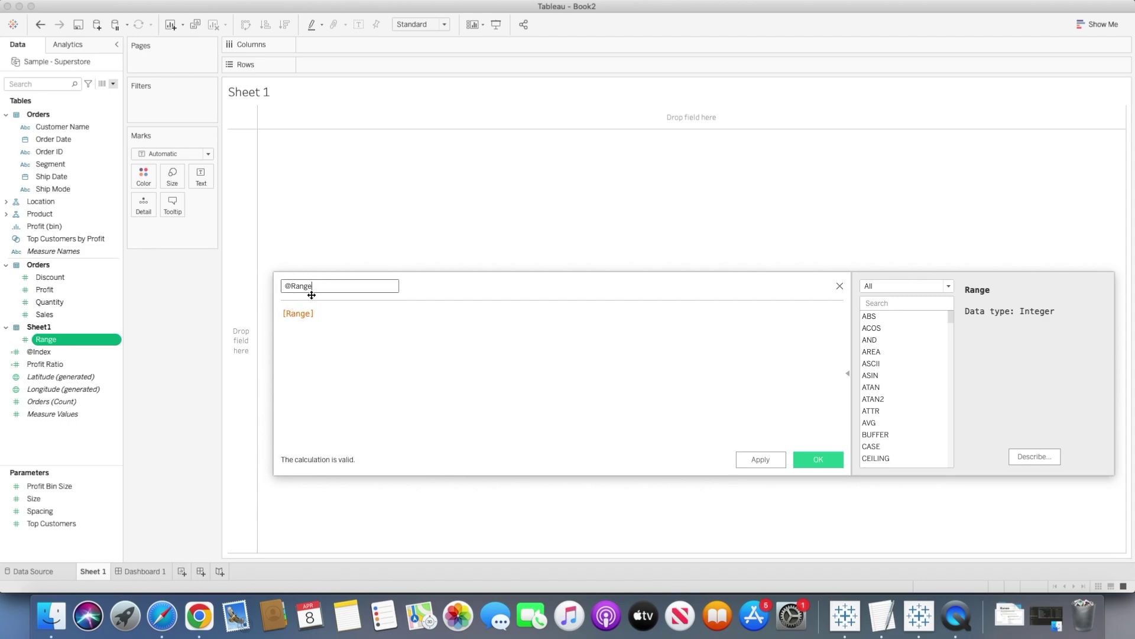
type(" Cal")
left_click(324, 315)
key("Left")
key("Left")
key("Left")
key("Left")
key("Left")
type("wind")
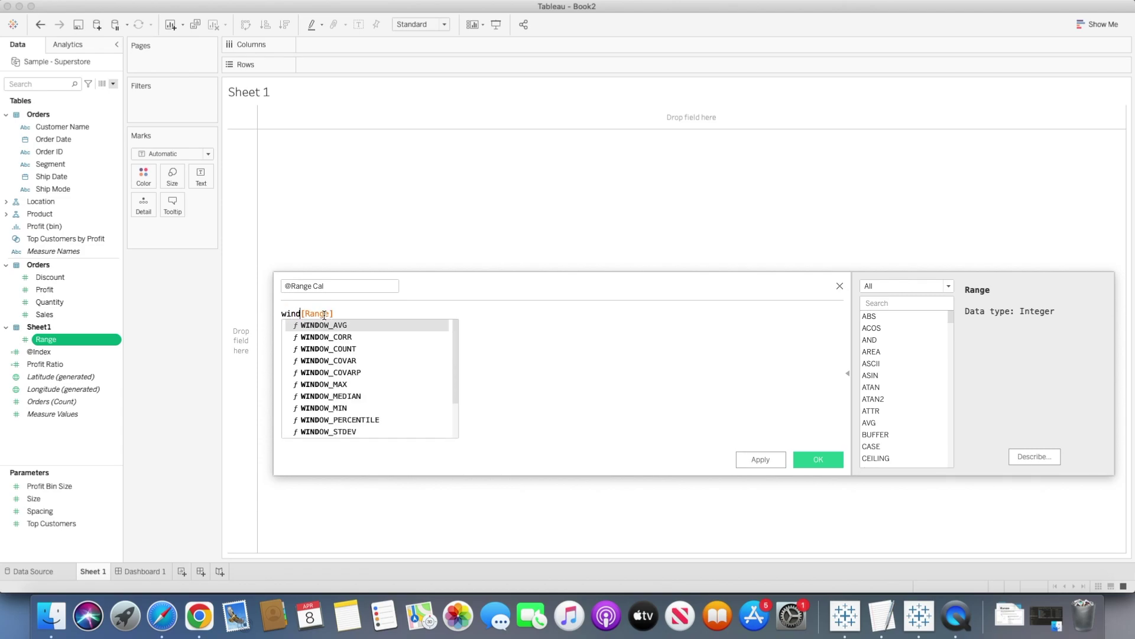
key("Down")
key("Down")
key("Down")
key("Down")
key("Down")
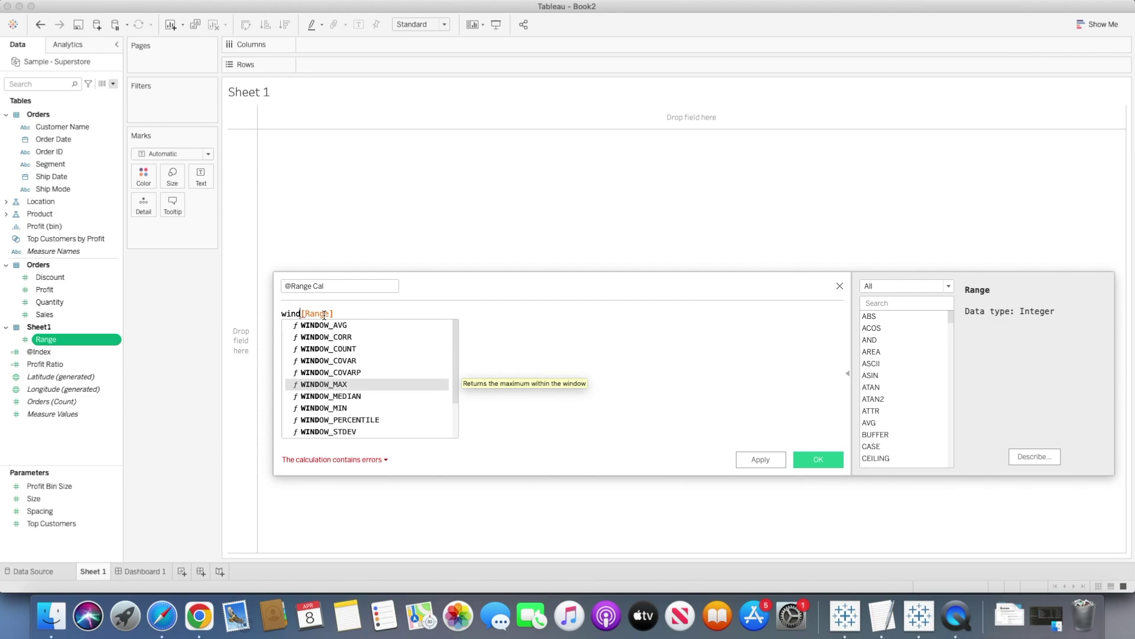
key("Return")
Step: Complete the formula as WINDOW_MAX(MAX([Range])), remove the leftover [Range] at its end, and save the field
type("max")
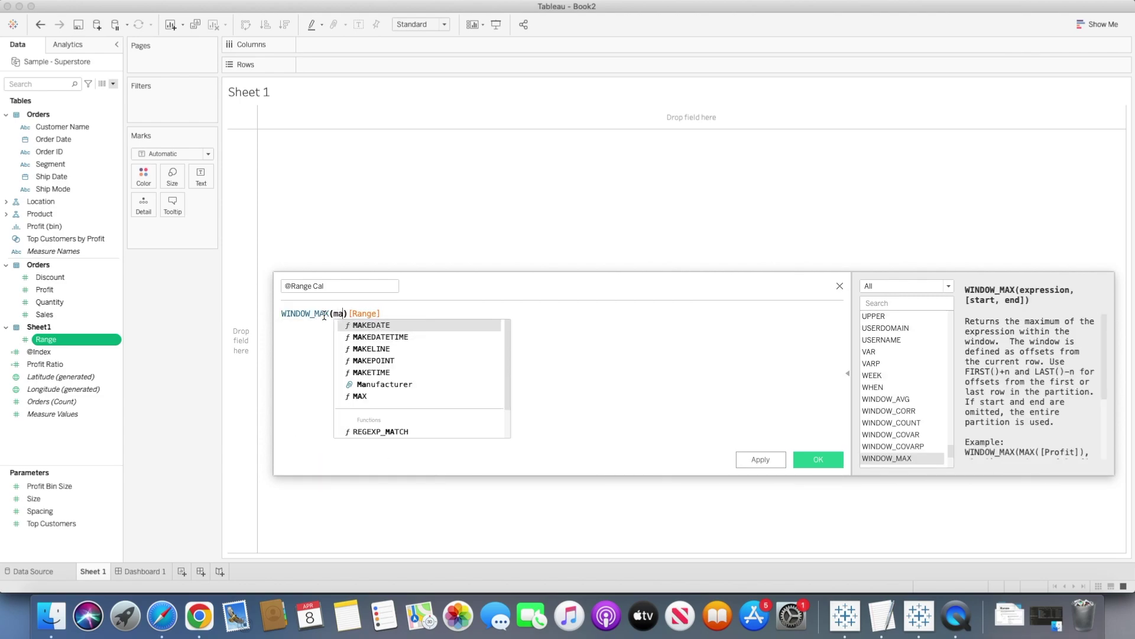
key("Return")
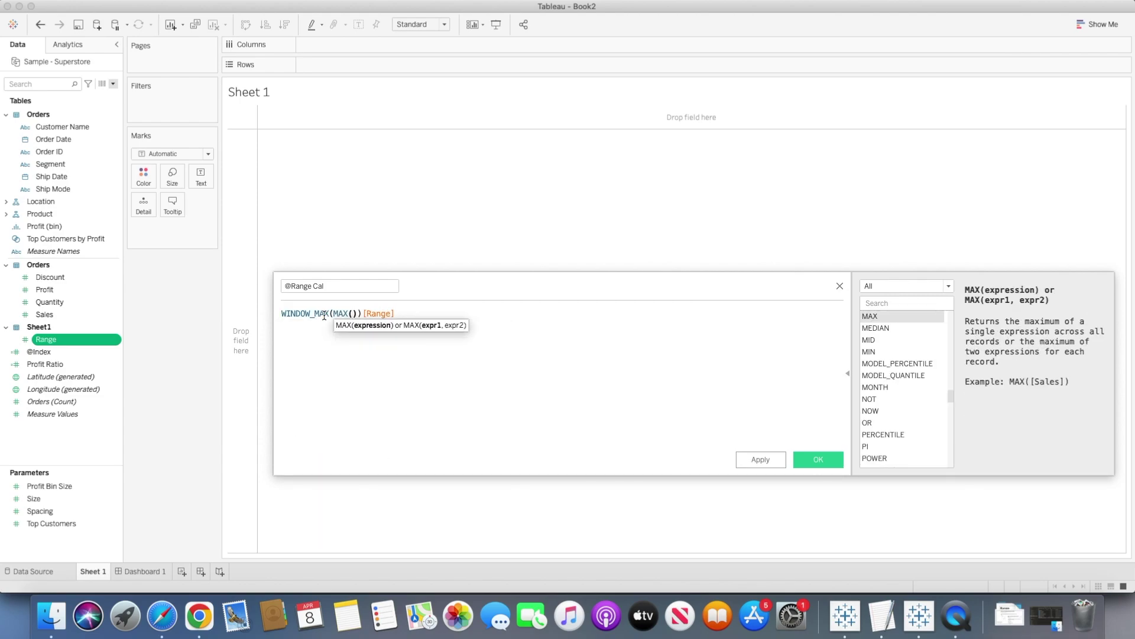
type("Range")
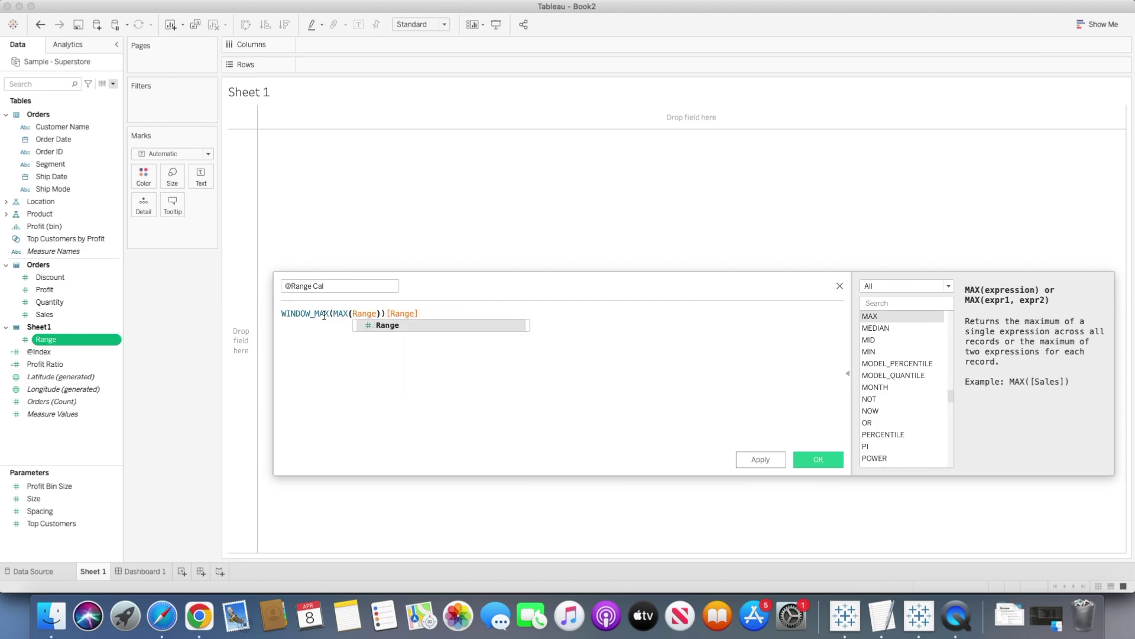
key("Return")
double_click(402, 315)
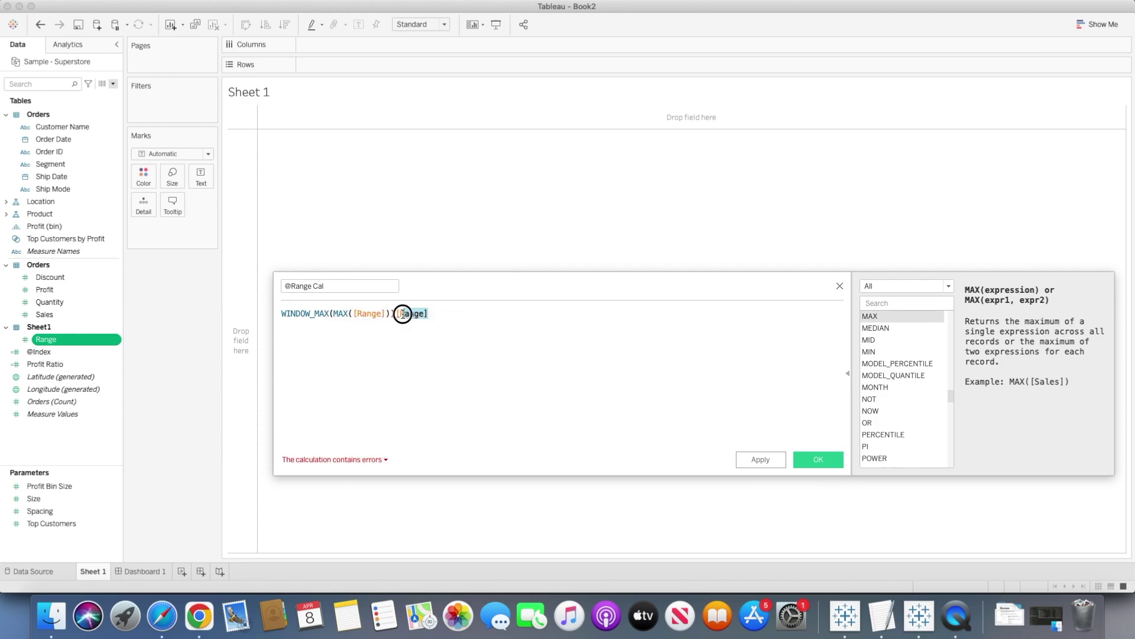
key("BackSpace")
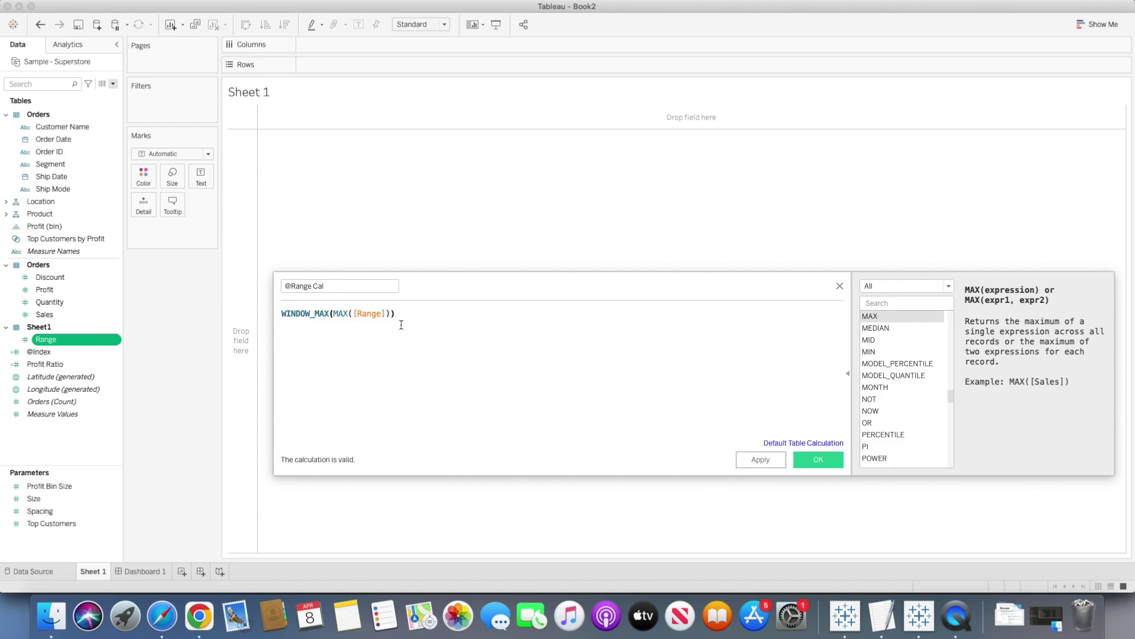
left_click(816, 461)
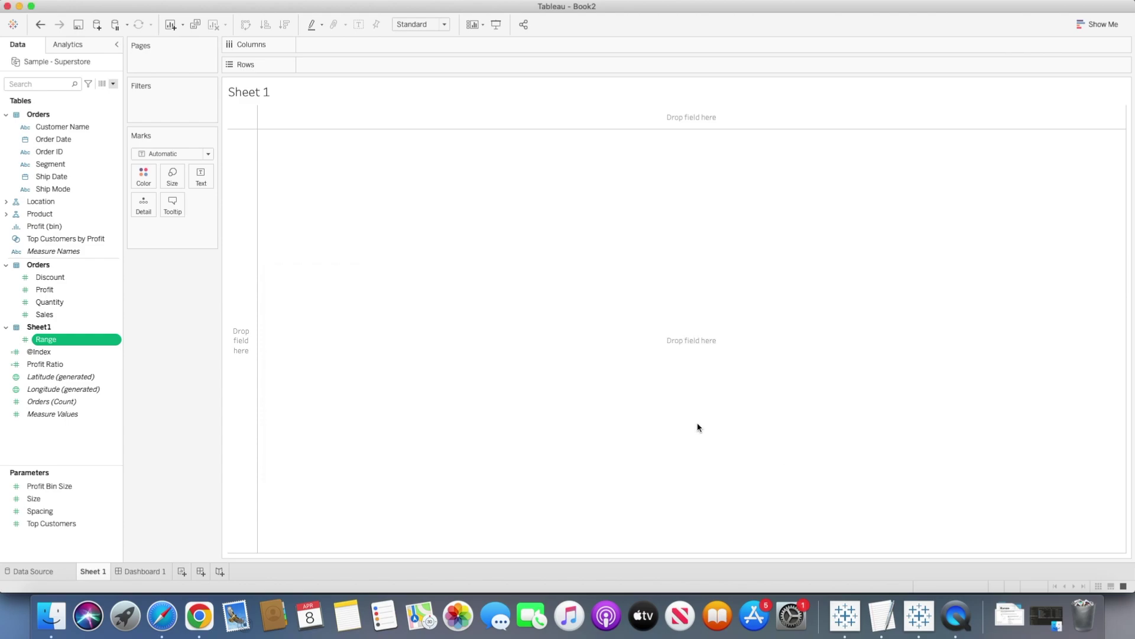
left_click(113, 84)
left_click(109, 95)
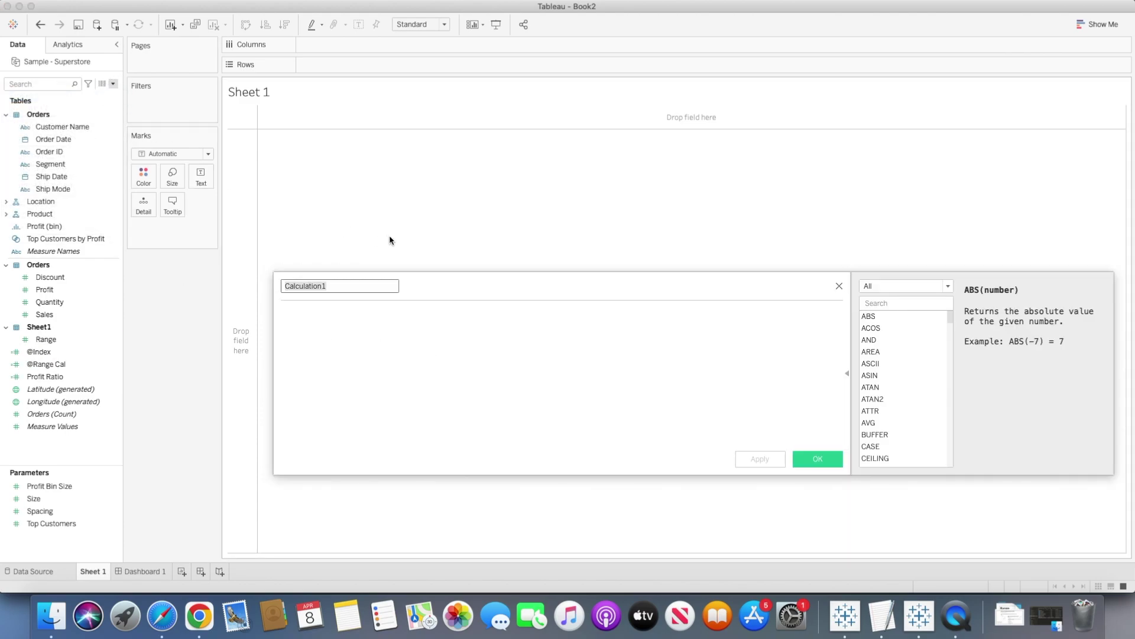
type("Start")
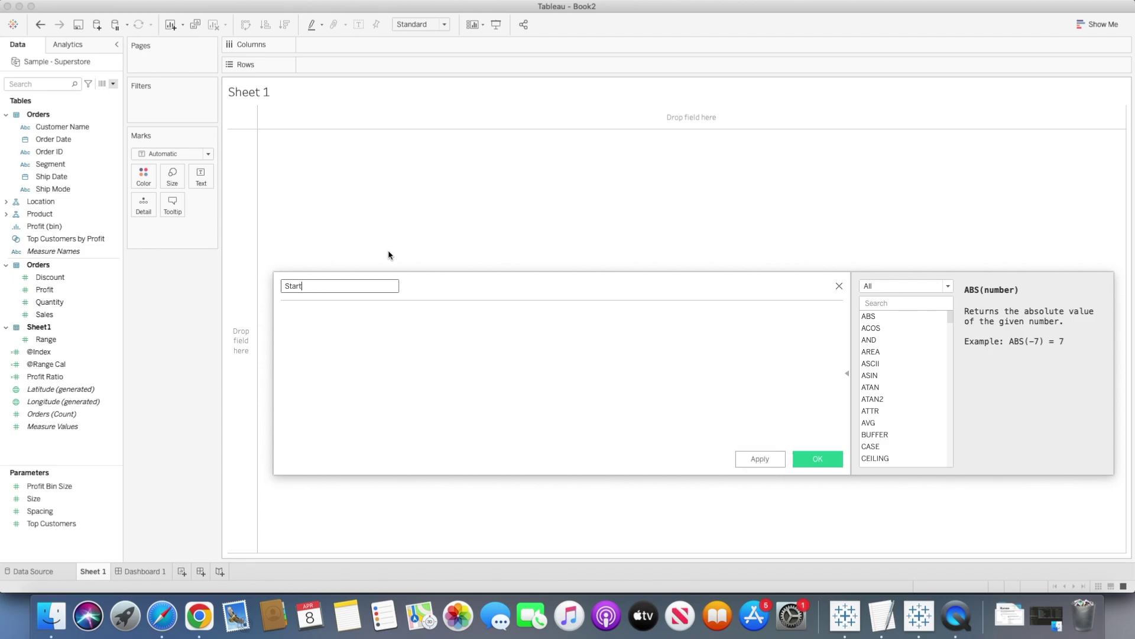
type("ing Point")
left_click(383, 316)
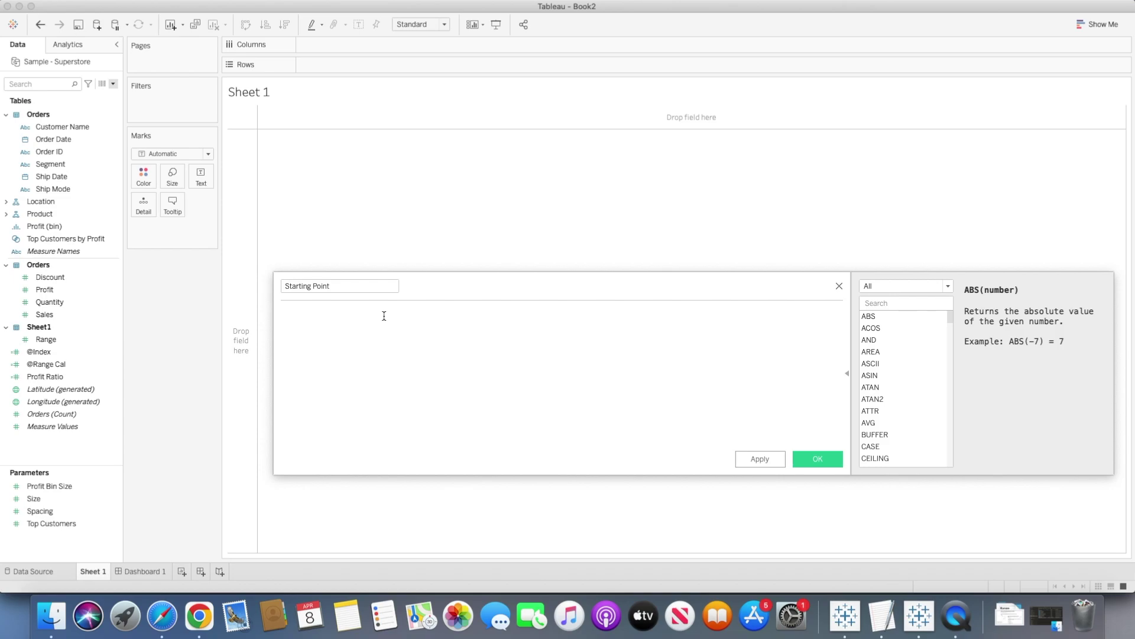
type("6 + inde")
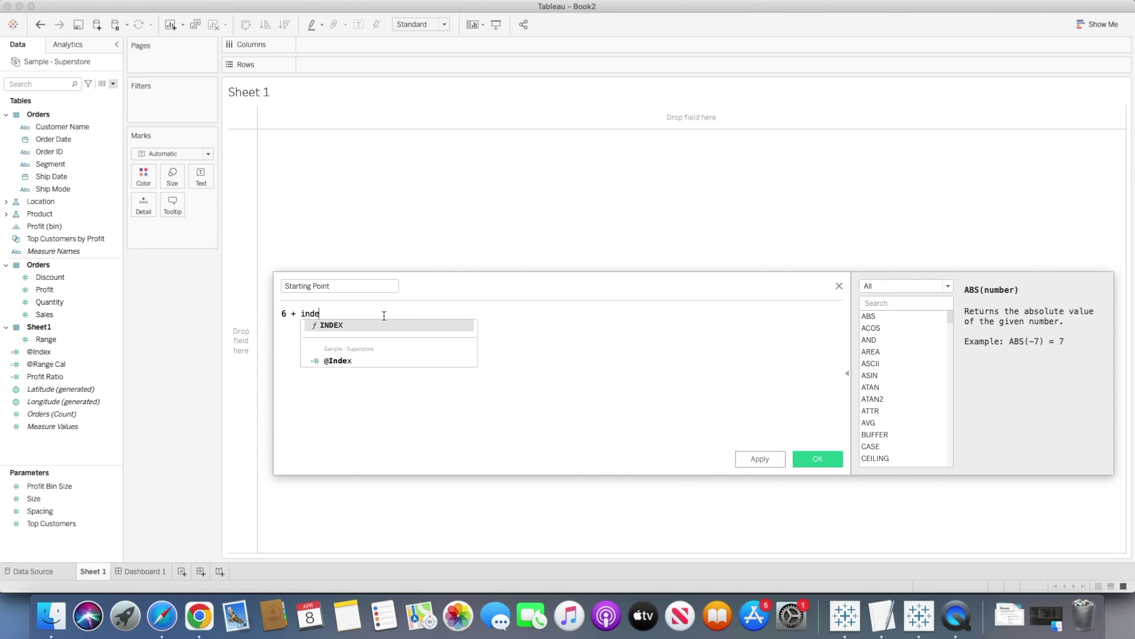
key("Down")
key("Return")
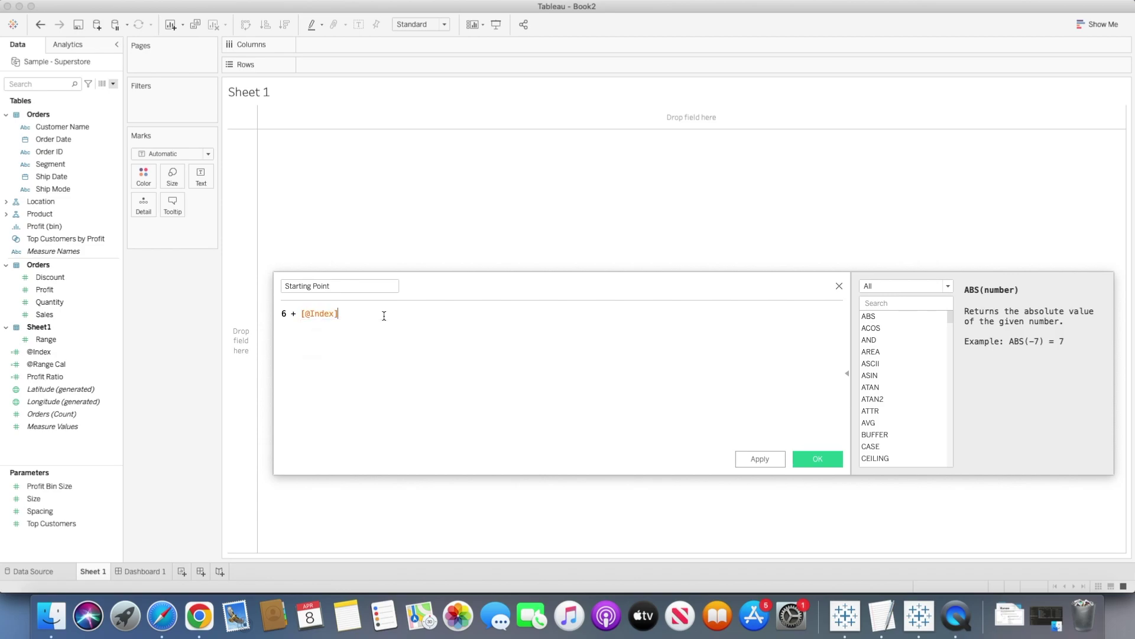
type("/100")
key("Left")
key("Left")
key("Left")
key("Left")
key("Left")
key("Left")
key("Left")
type("(")
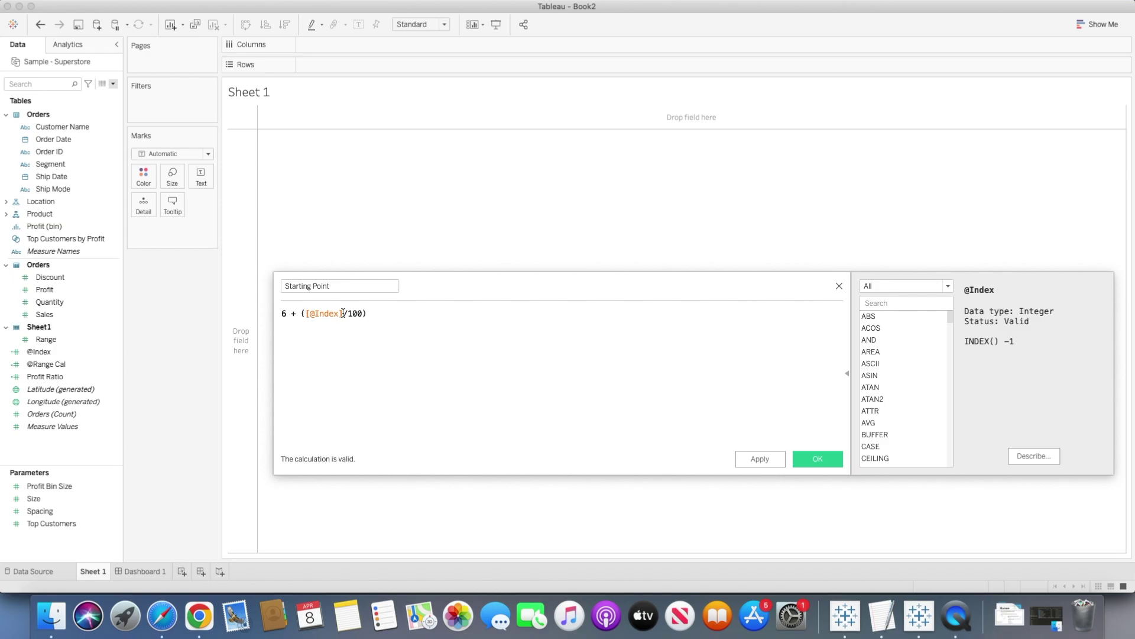
left_click(373, 313)
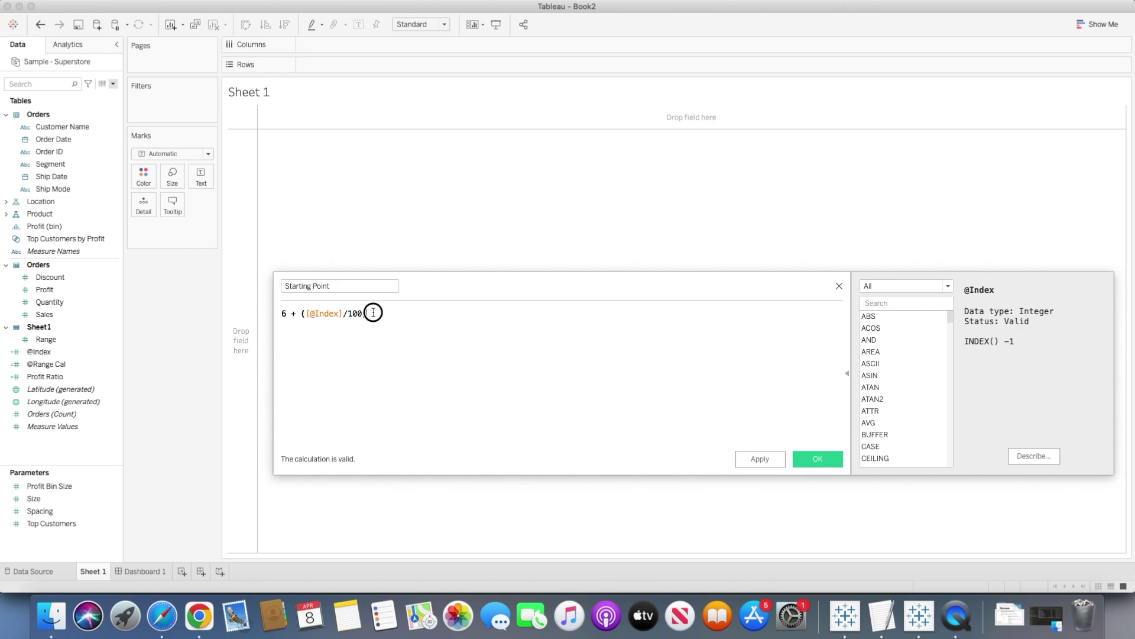
double_click(282, 313)
left_click(822, 459)
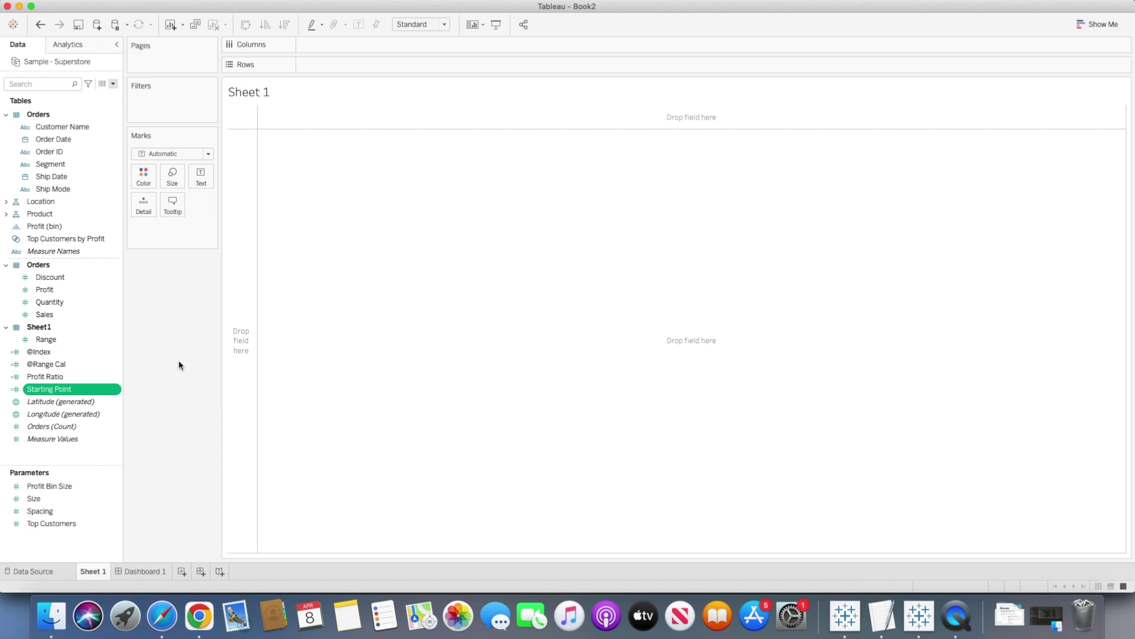
Step: Review the circle equation and the sine and cosine derivations on Dashboard 1, and return to Sheet 1
left_click(153, 572)
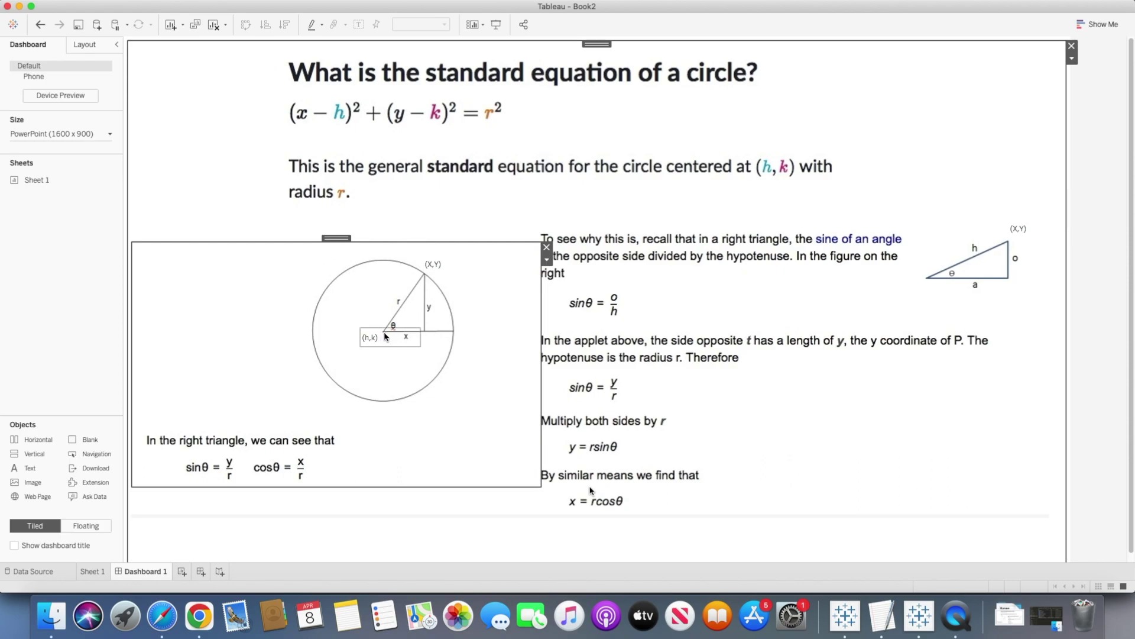
left_click(95, 572)
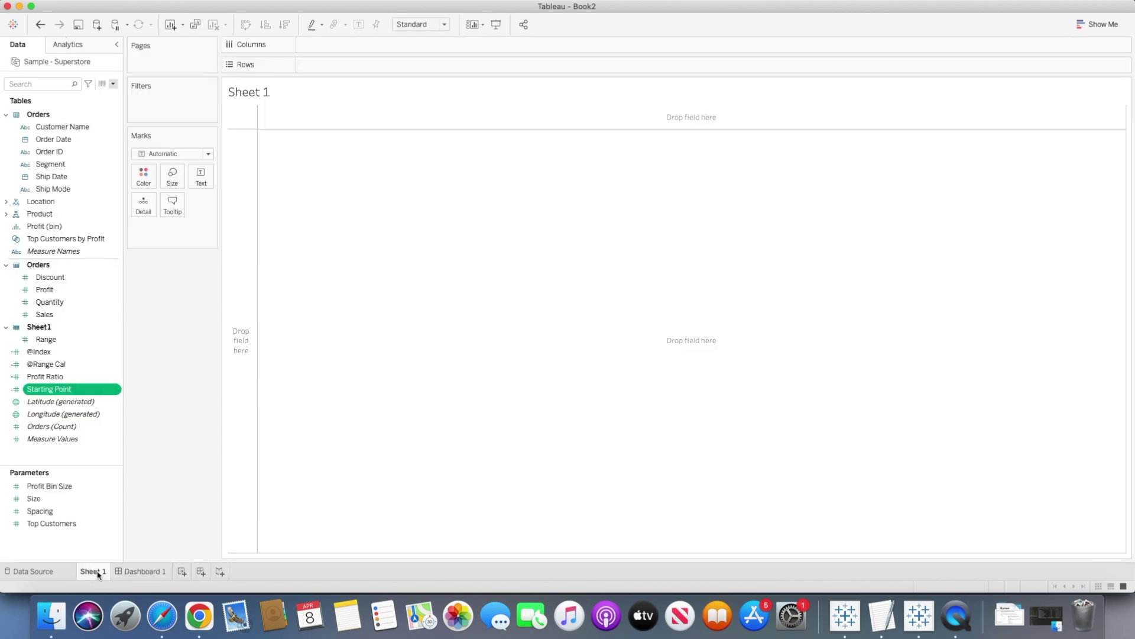
Step: Start a new calculated field named X with the condition if MAX([Range]) = 0 then
left_click(113, 83)
left_click(71, 93)
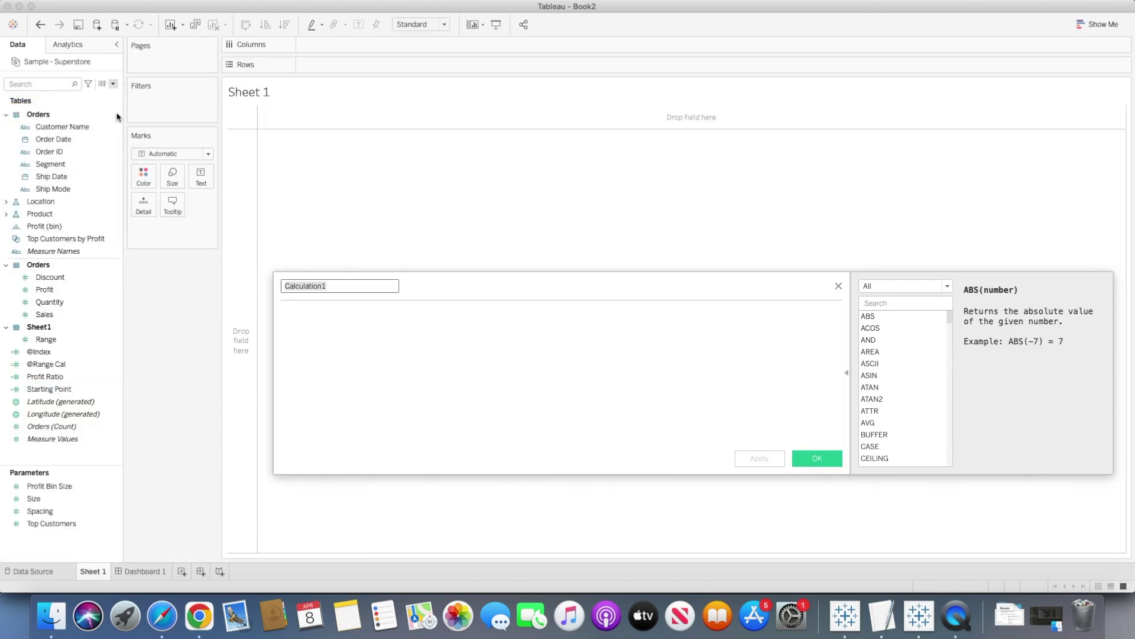
type("X")
left_click(327, 324)
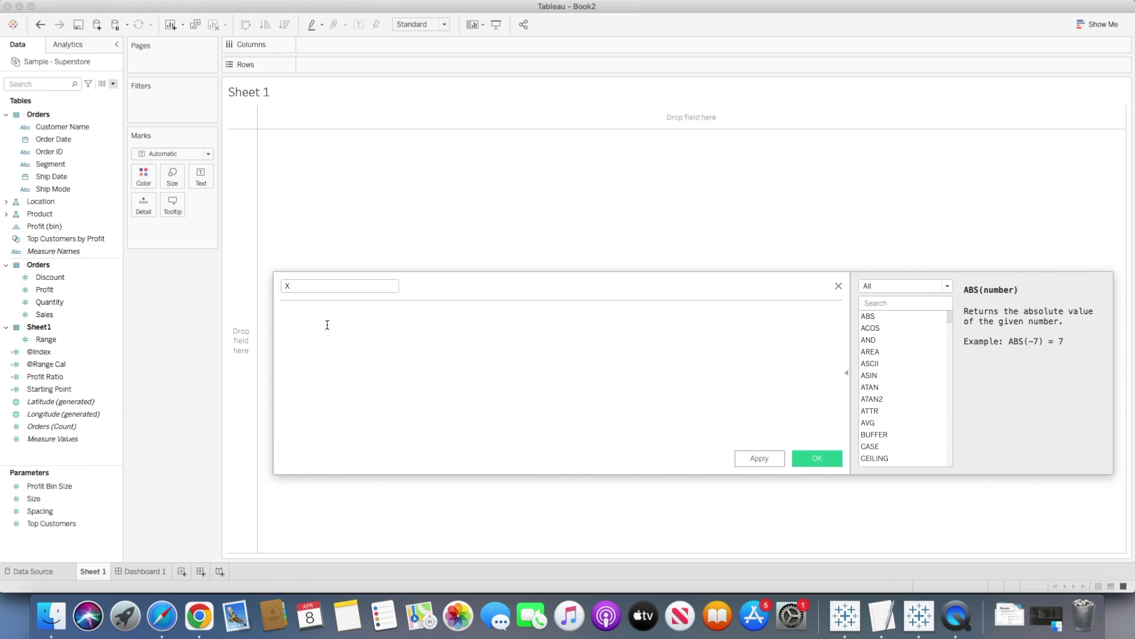
type("if m")
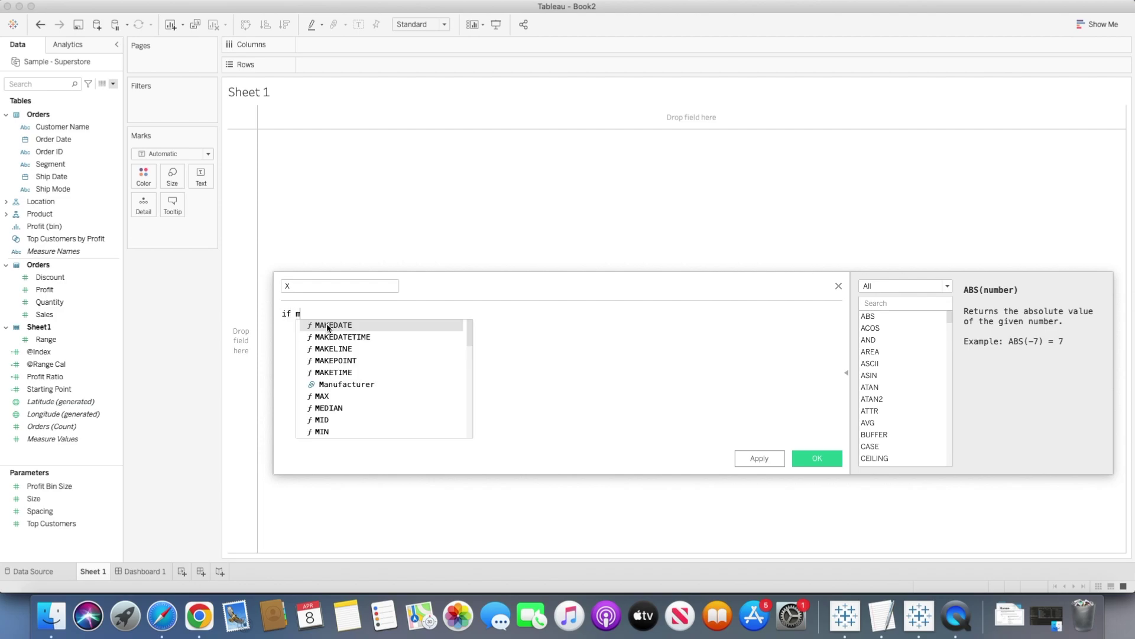
type("ax")
key("Return")
type("ran")
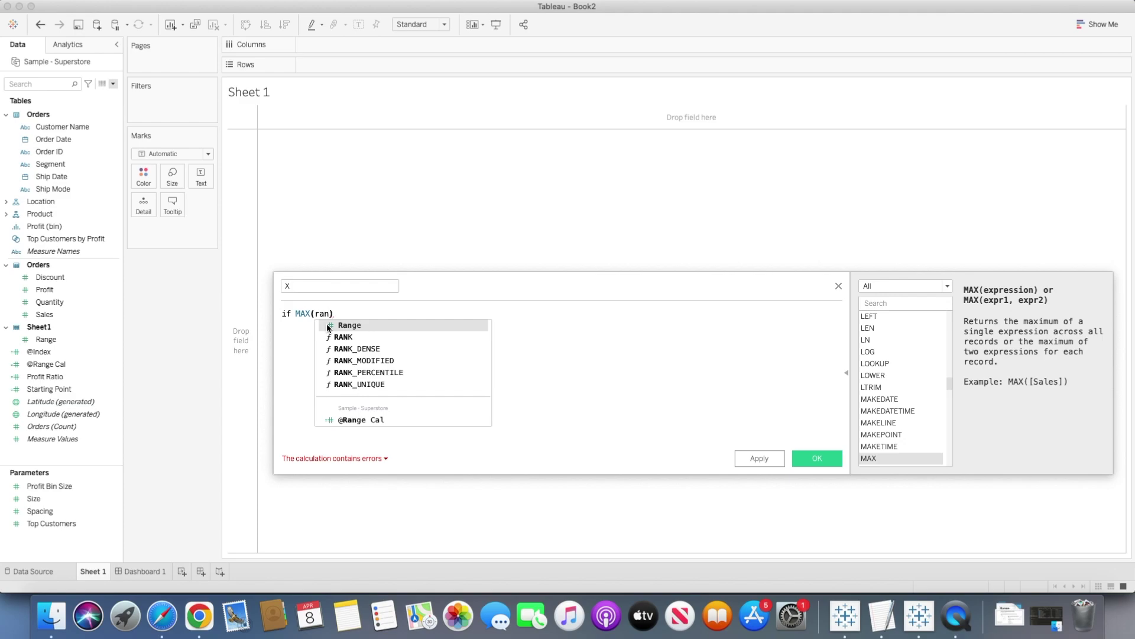
left_click(328, 325)
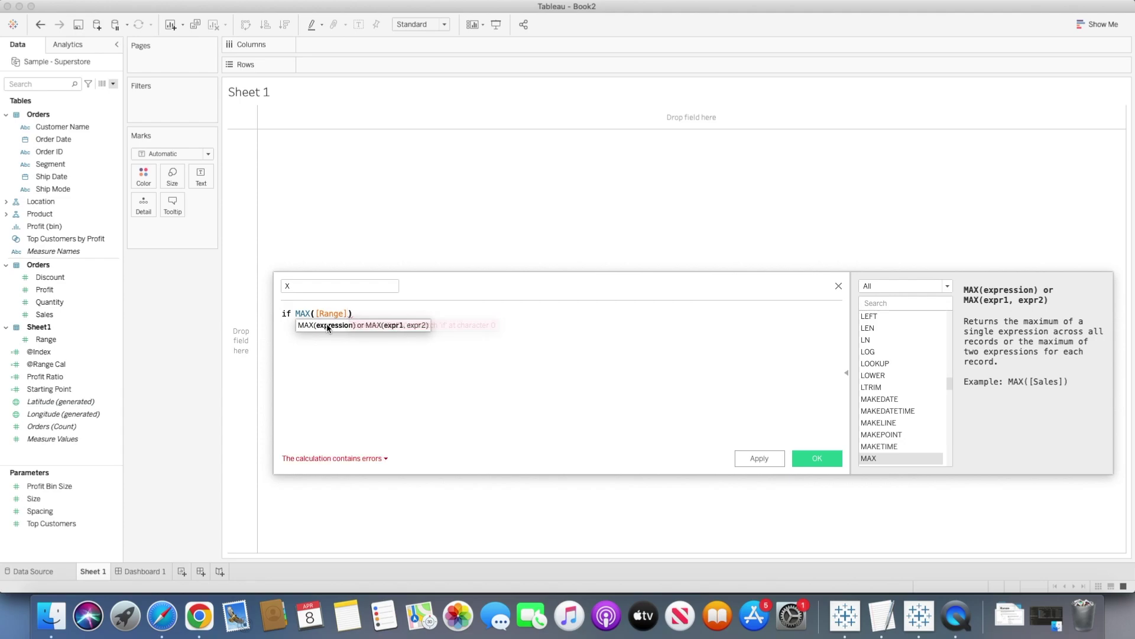
type("= 0 ")
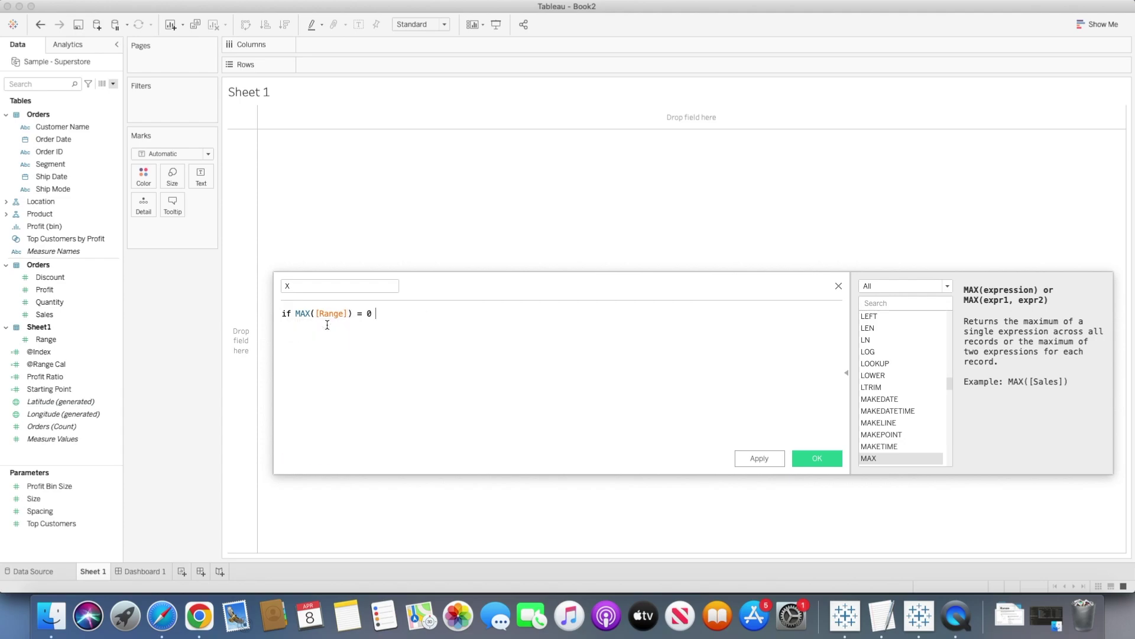
type("then")
key("Return")
type("sin")
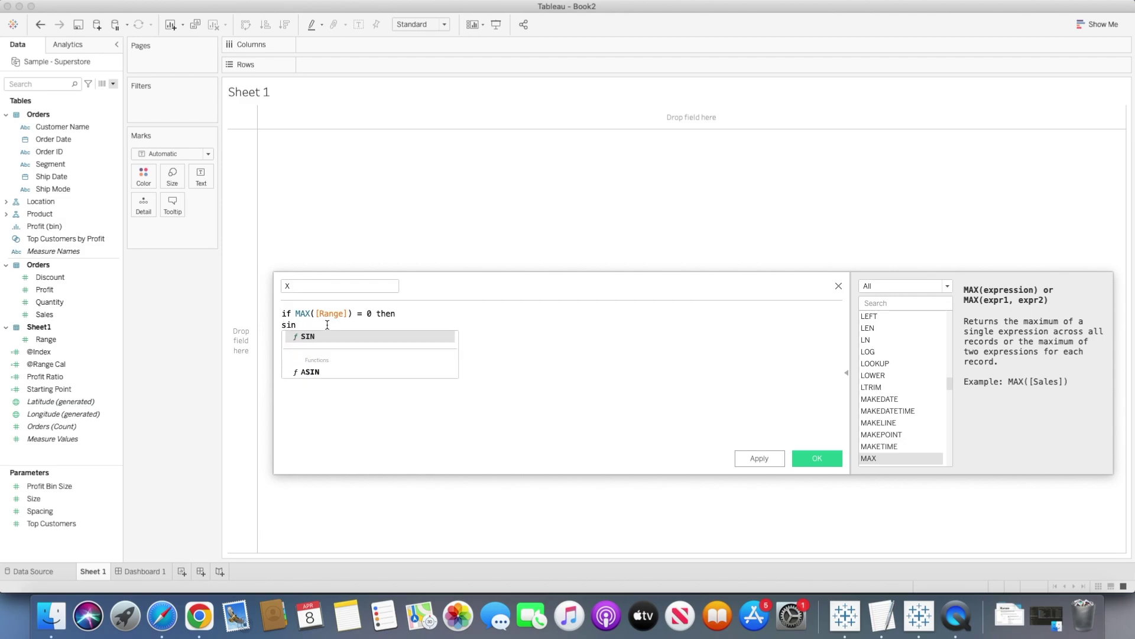
key("Return")
type("radi")
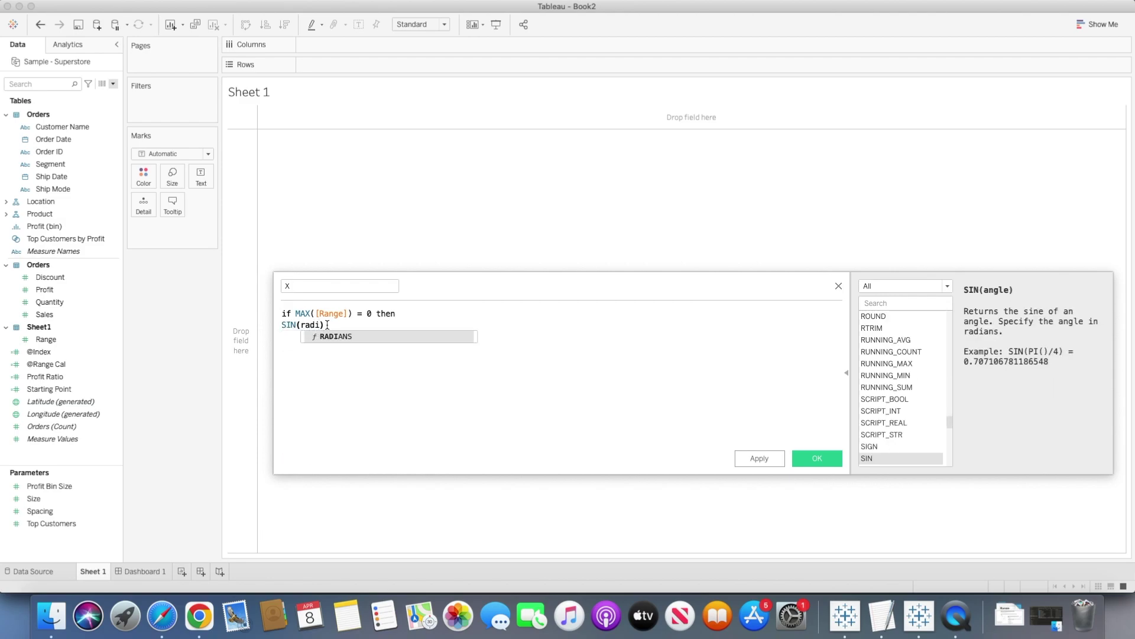
key("Return")
type("in")
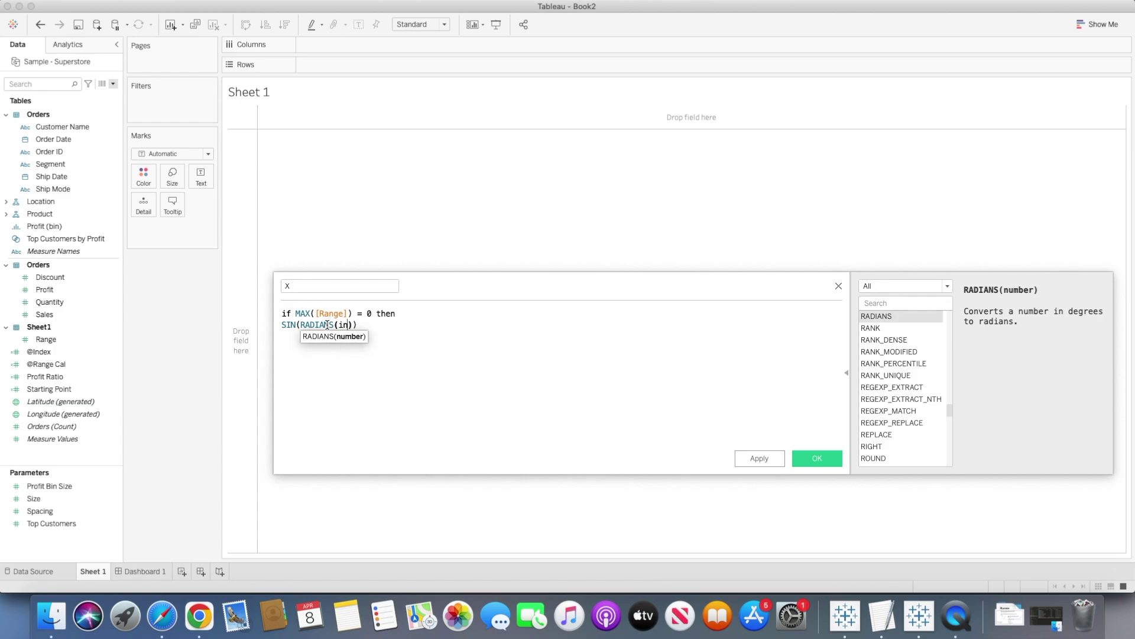
type("d")
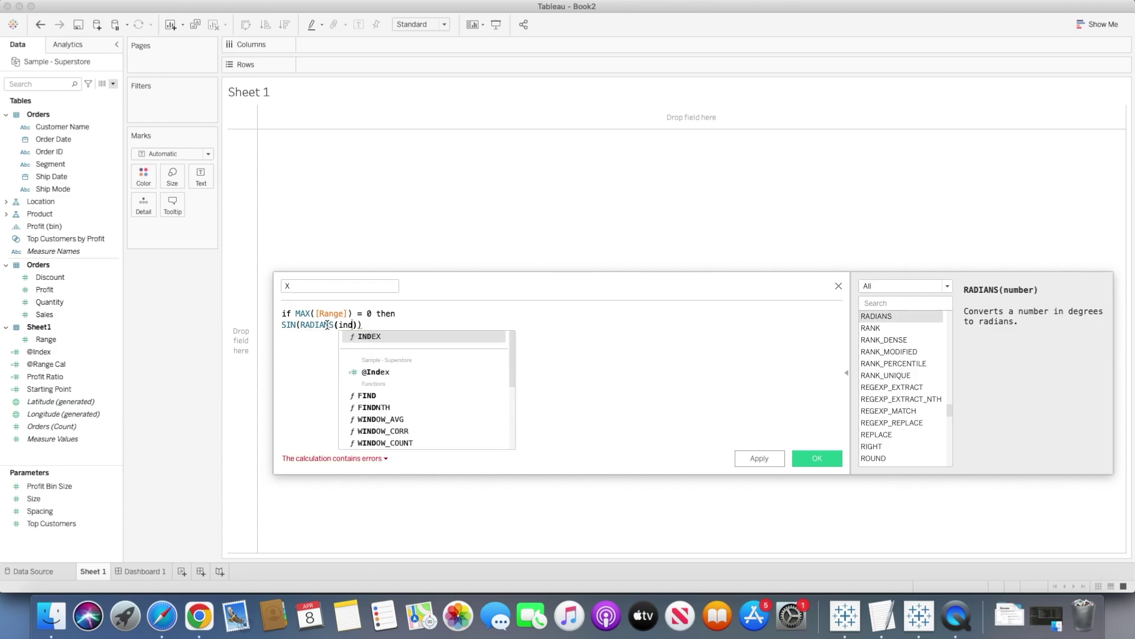
key("Down")
key("Down")
key("Up")
key("Return")
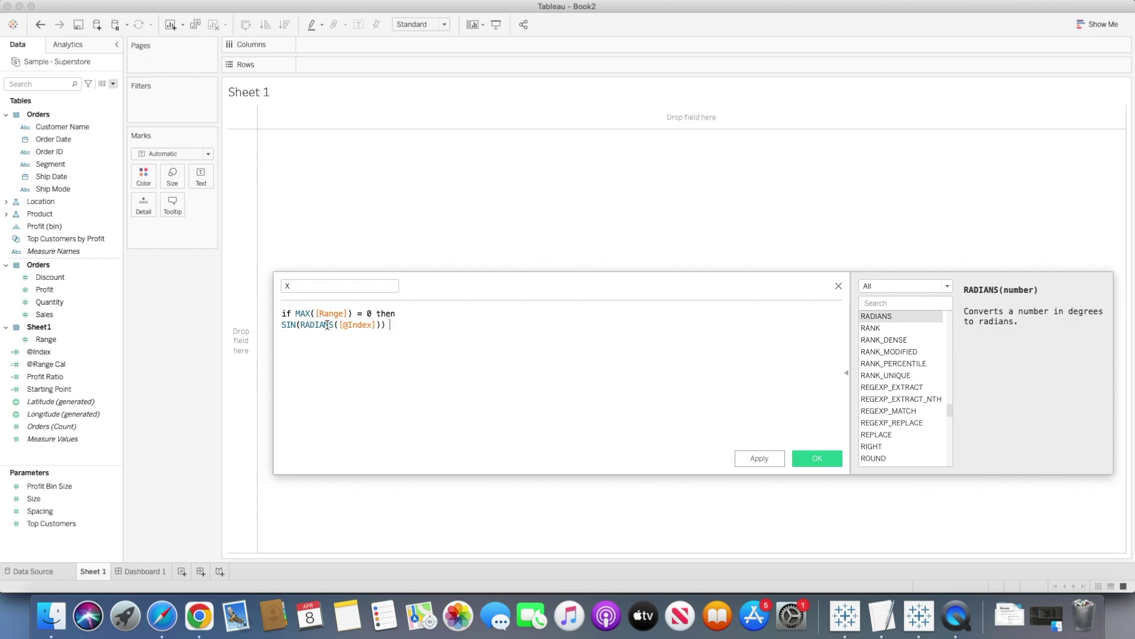
type("* st")
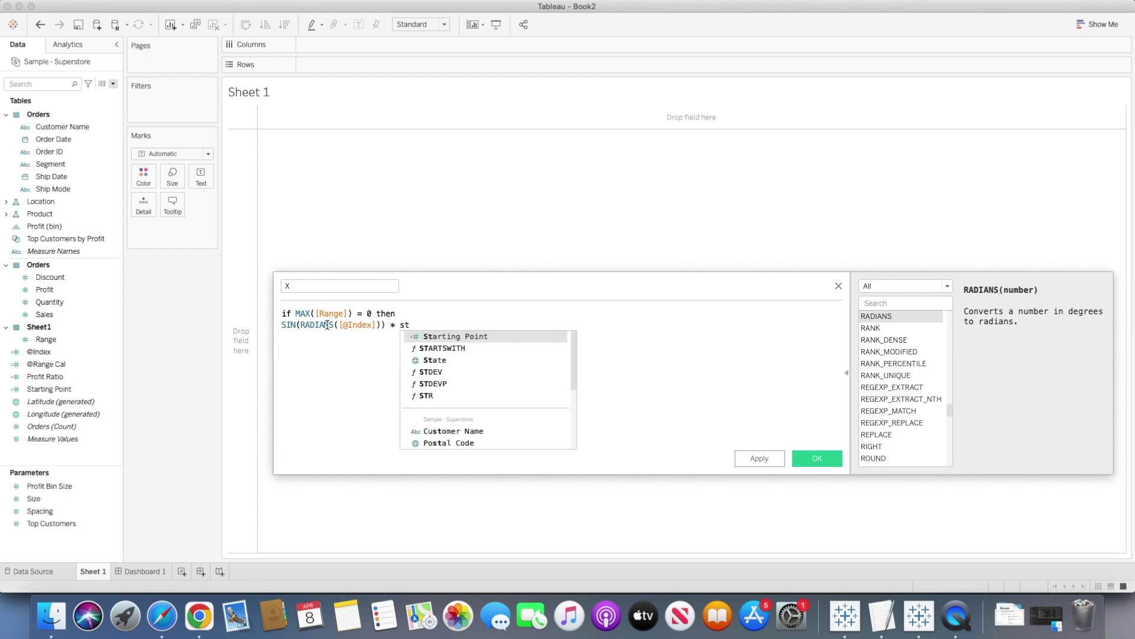
key("Return")
key("Return")
key("Return")
type("else")
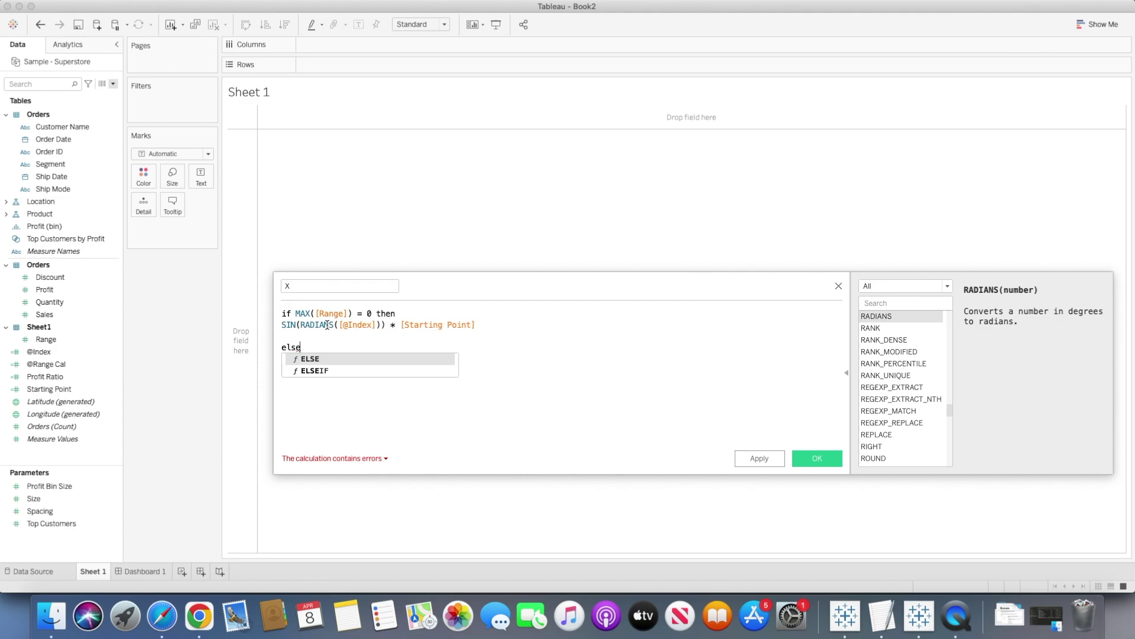
key("Return")
type("si")
key("BackSpace")
key("BackSpace")
key("Return")
type("si")
key("Return")
type("rad")
key("Return")
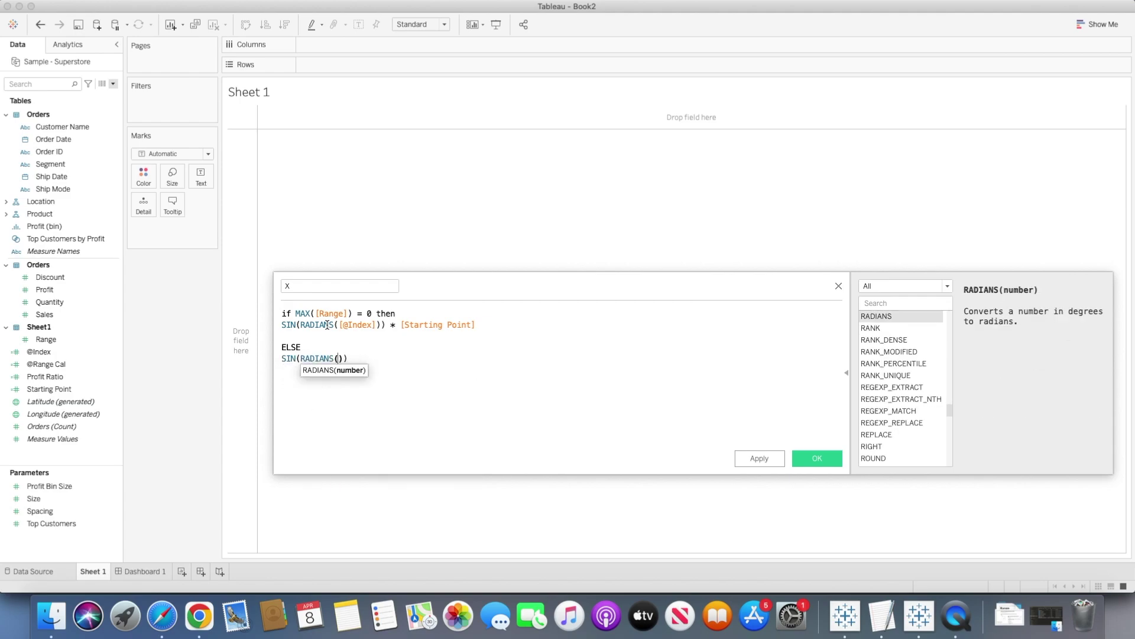
type("in")
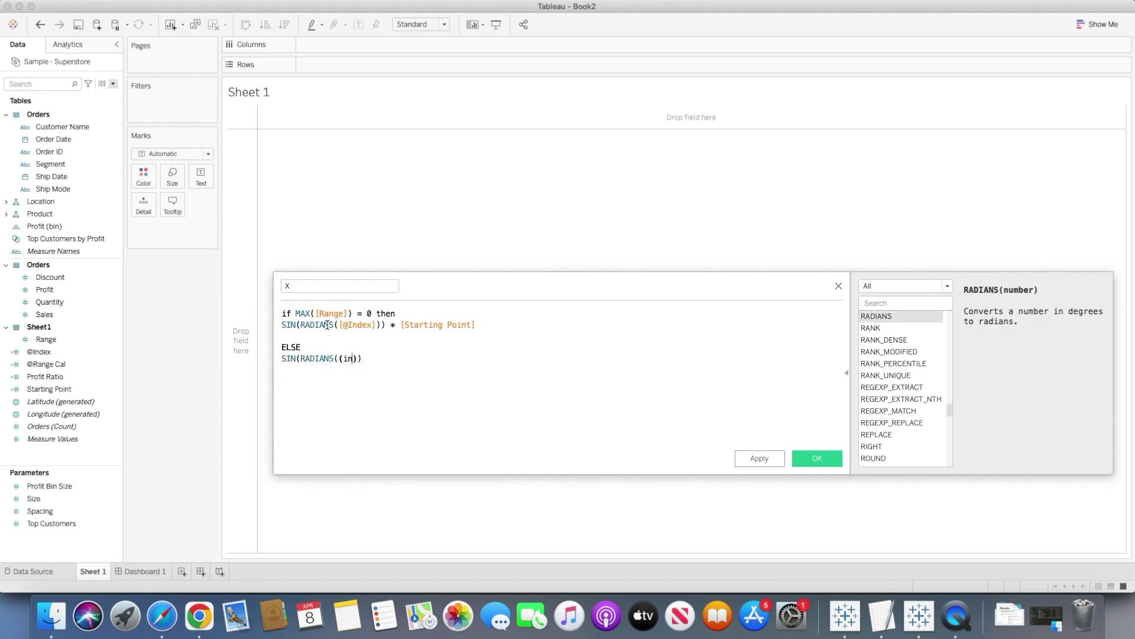
type("de")
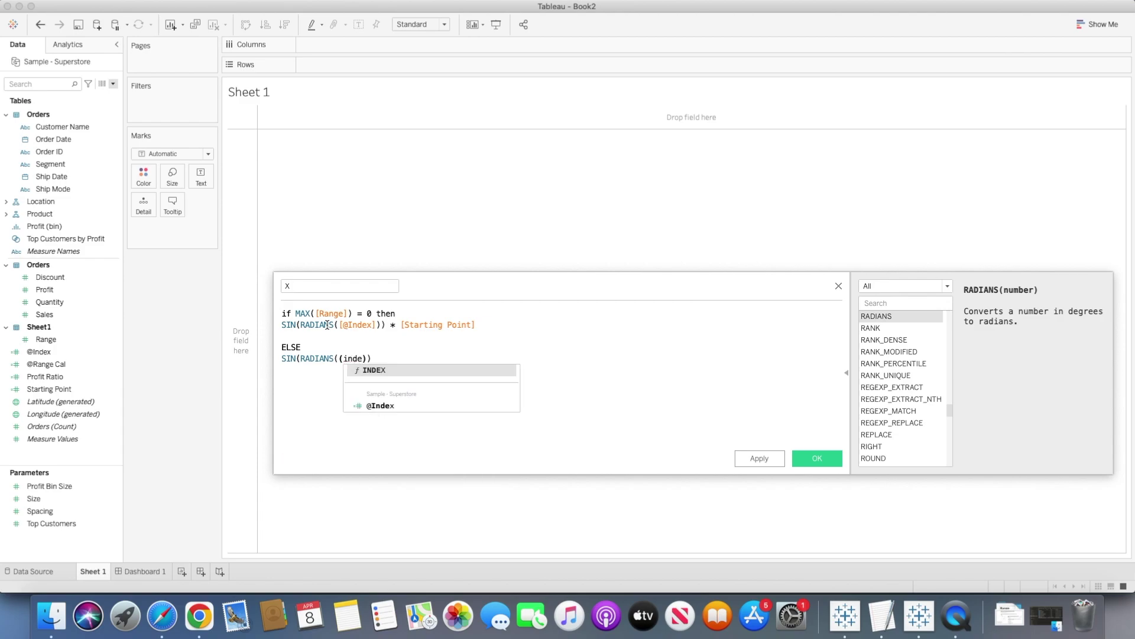
key("Down")
key("Return")
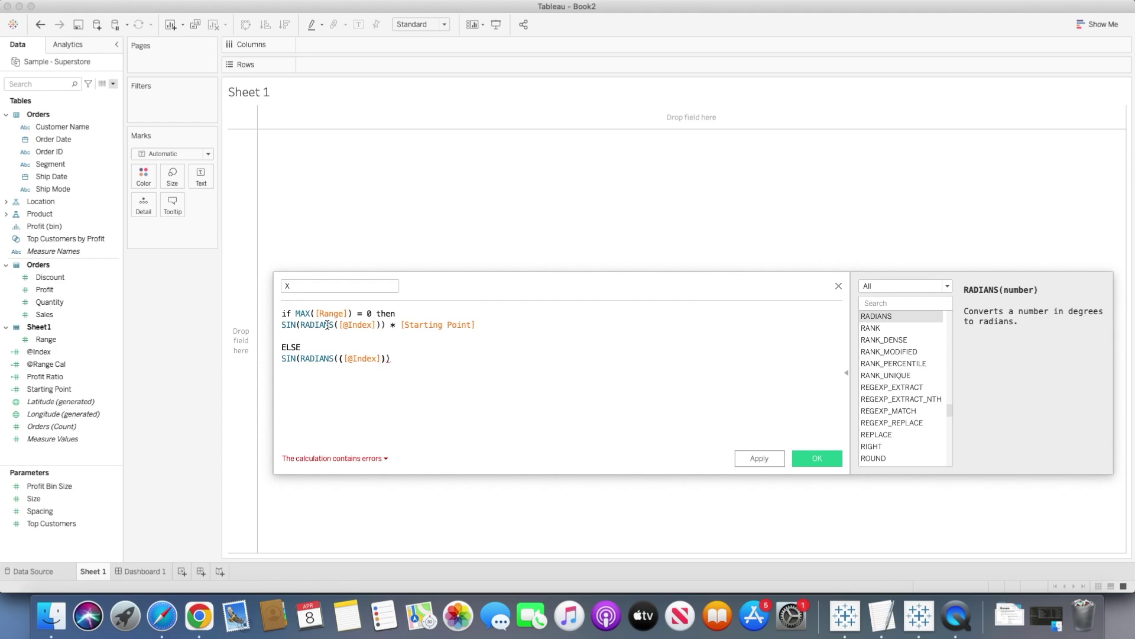
Step: Multiply the ELSE branch's sine expression by [Starting Point] +1 and close the condition with END
key("Right")
key("Right")
type("* str")
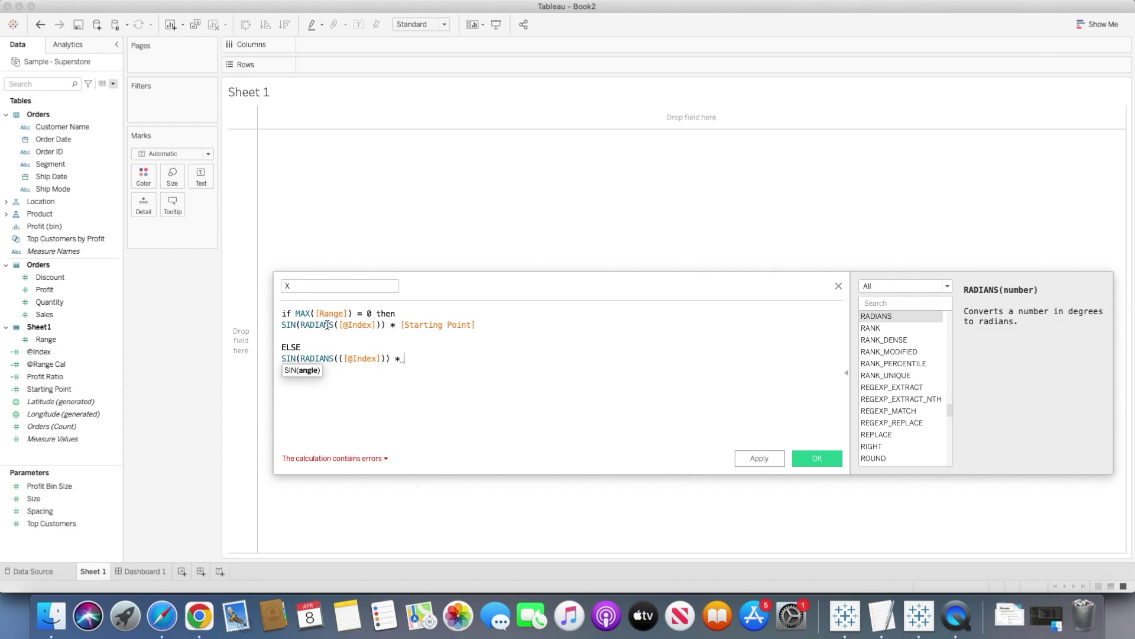
key("BackSpace")
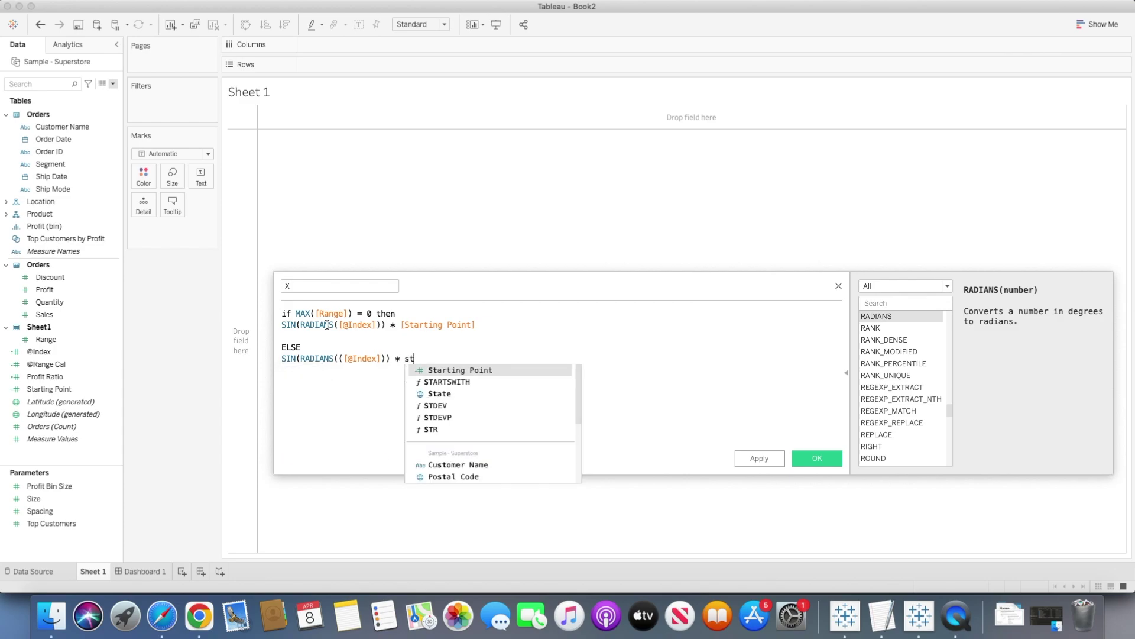
type("art")
key("Return")
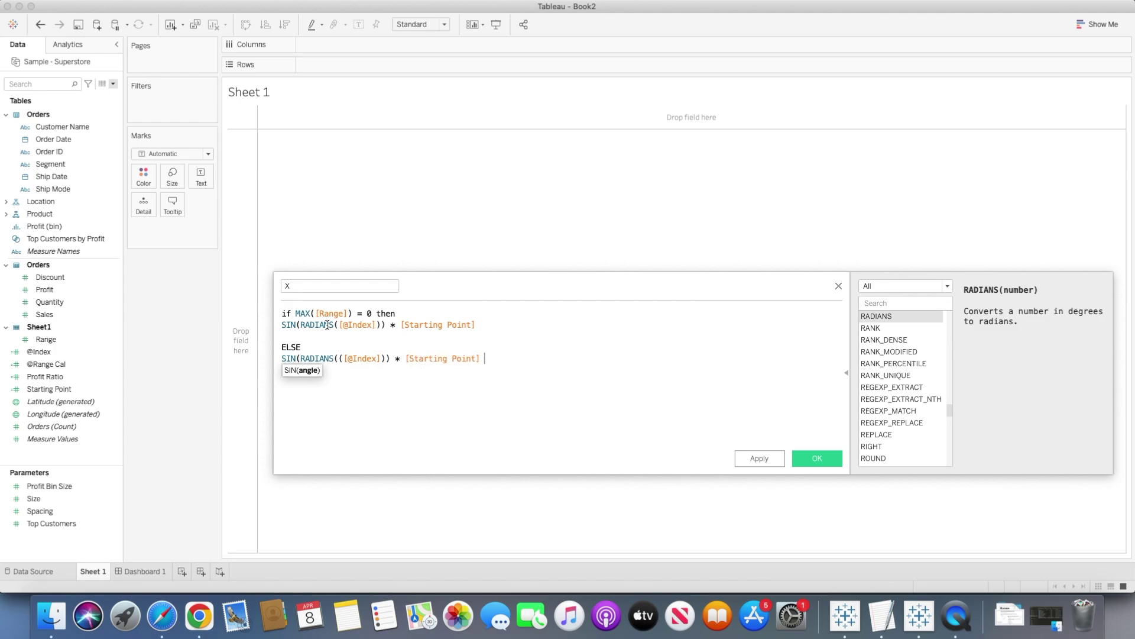
type("+1")
key("Return")
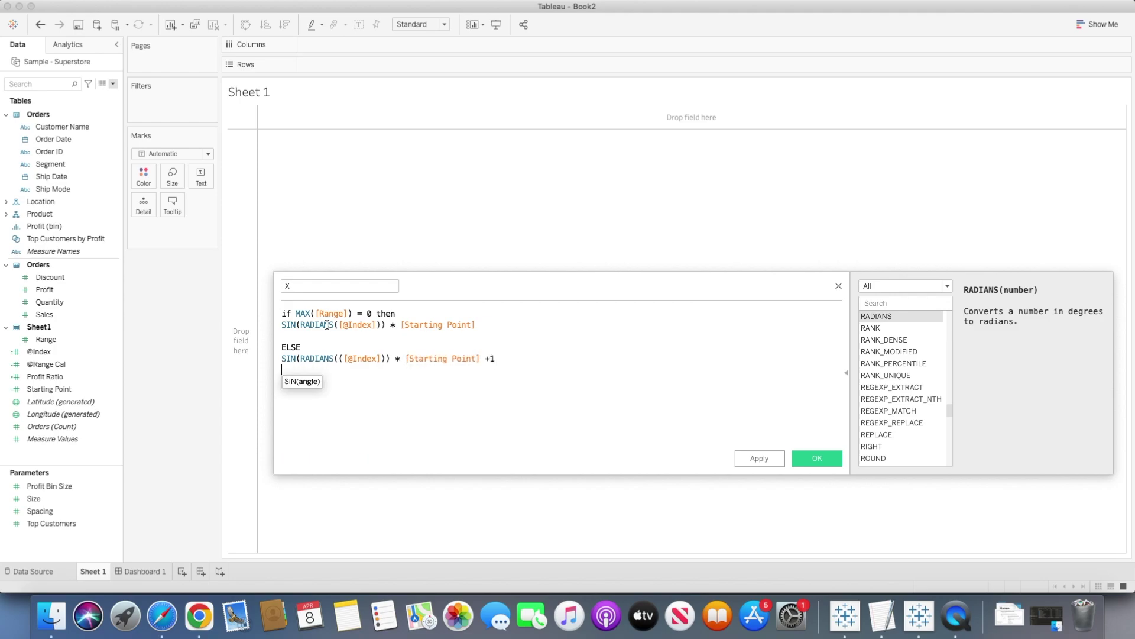
type("end")
key("Return")
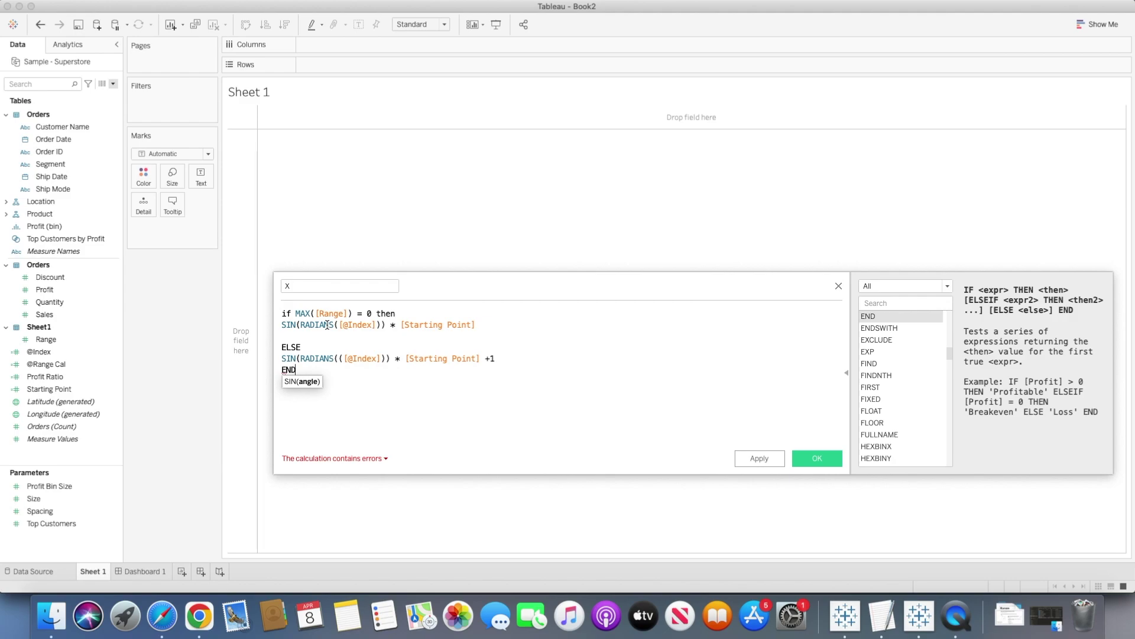
Step: Separate END from the ELSE expression with a blank line and show the details of the calculation error
left_click(508, 357)
key("Down")
key("BackSpace")
key("BackSpace")
key("BackSpace")
type("END")
left_click(331, 456)
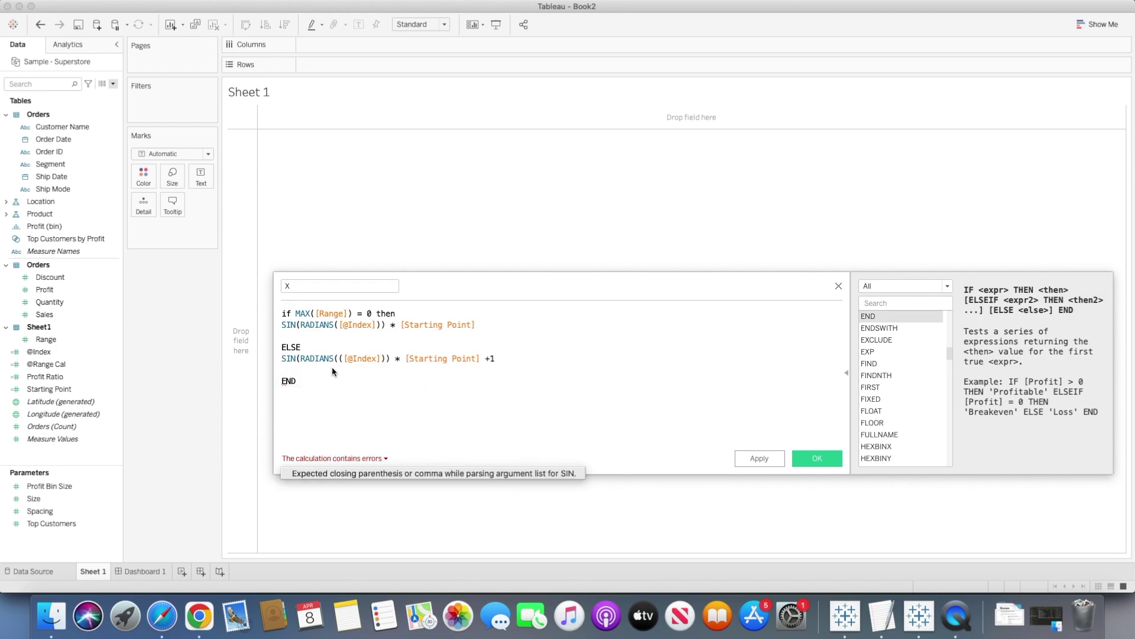
left_click(406, 361)
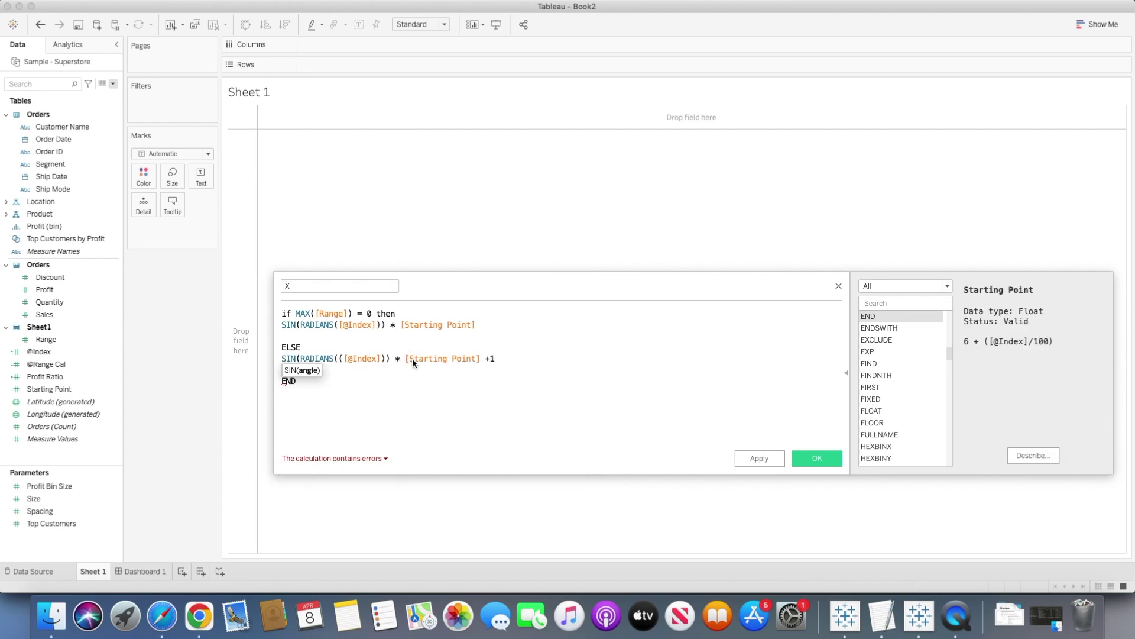
type("(")
left_click(508, 360)
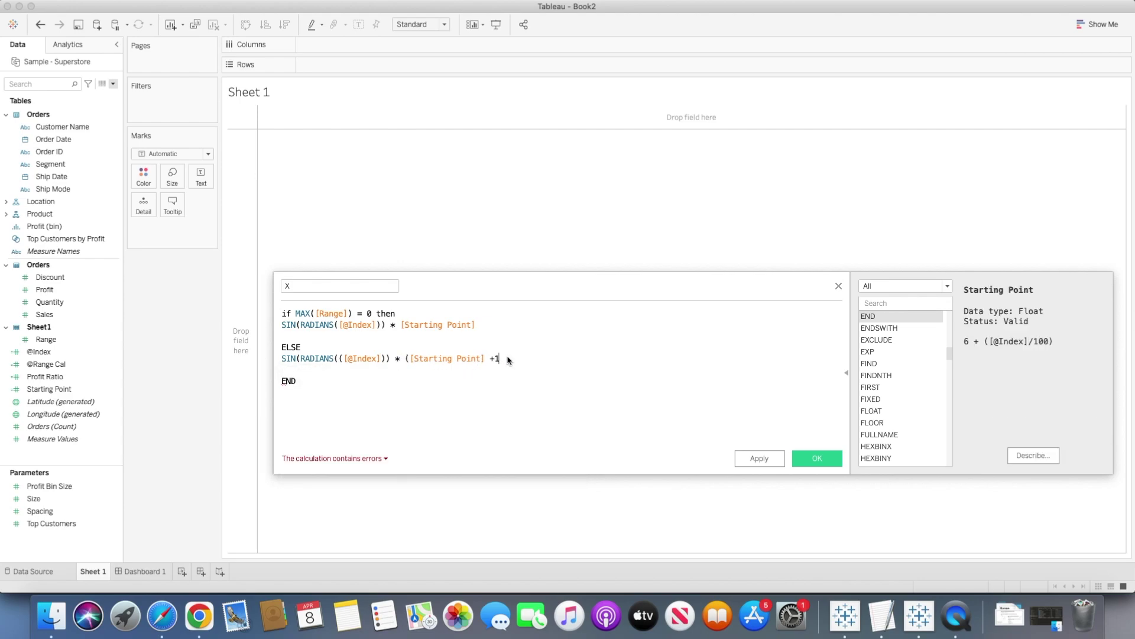
type(")")
left_click(388, 395)
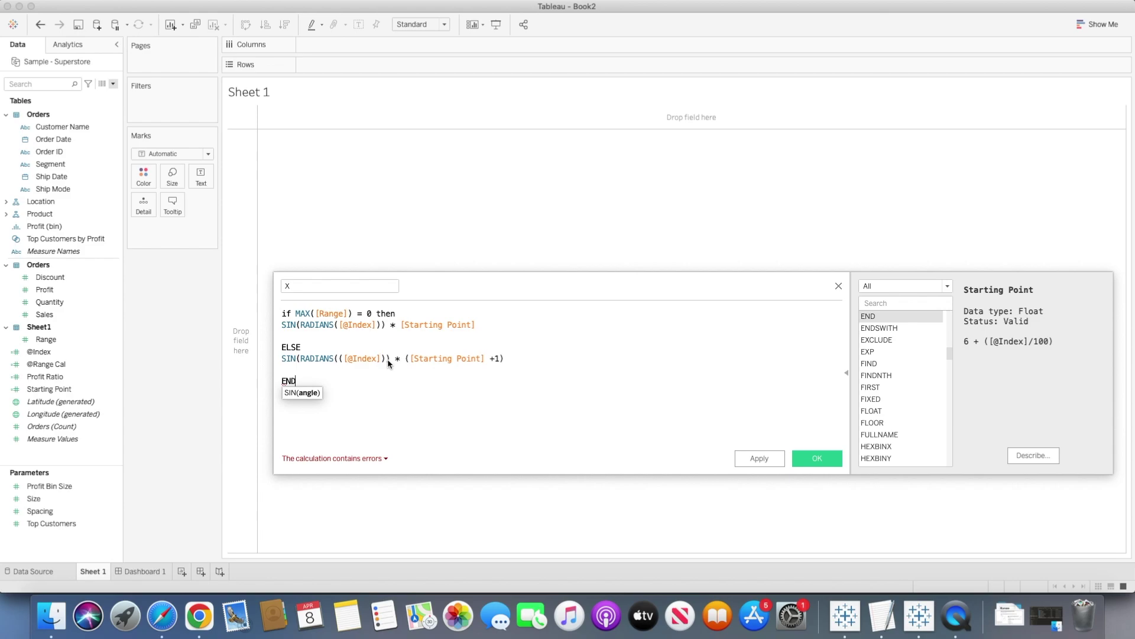
left_click(390, 364)
type(")")
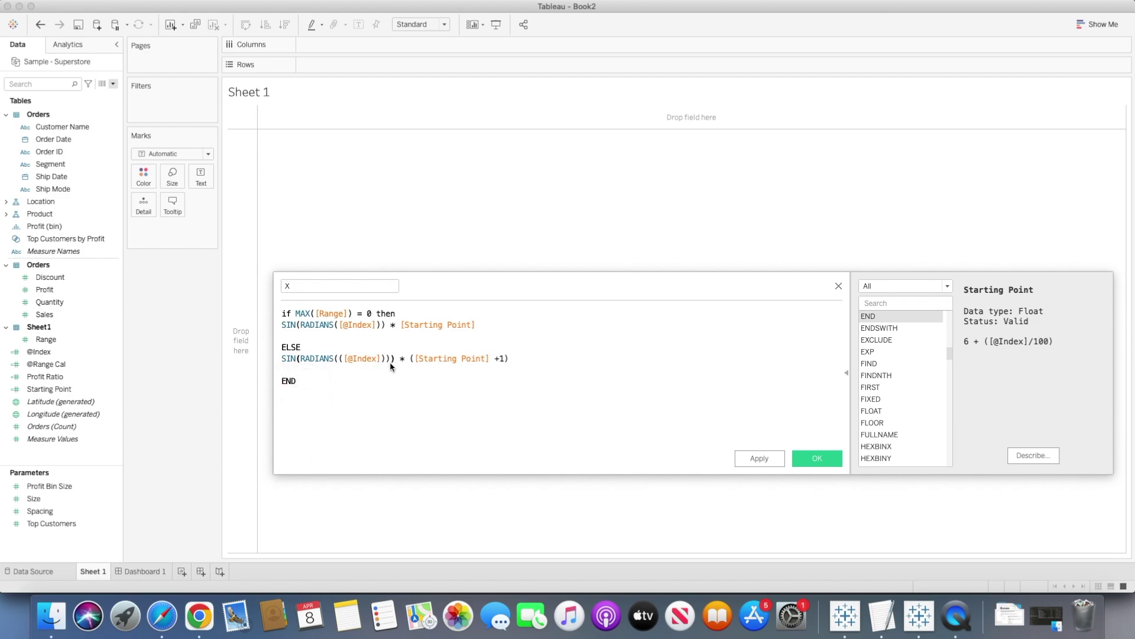
left_click(407, 389)
left_click(819, 457)
Step: Duplicate the X calculated field and rename the copy Y in its editor
left_click(65, 402)
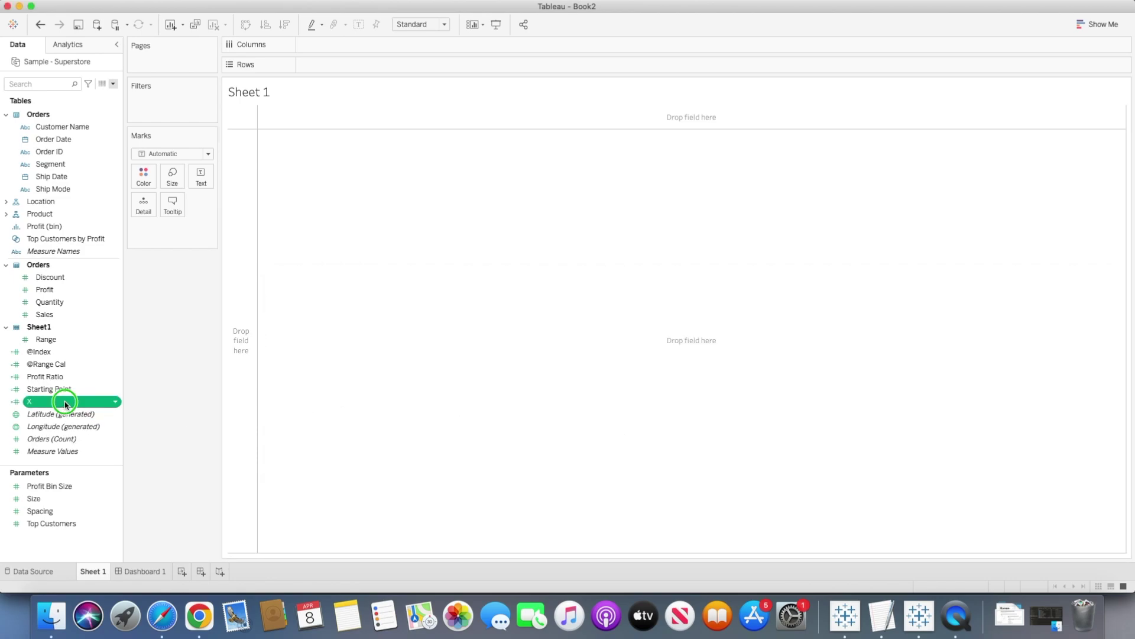
right_click(64, 403)
left_click(134, 227)
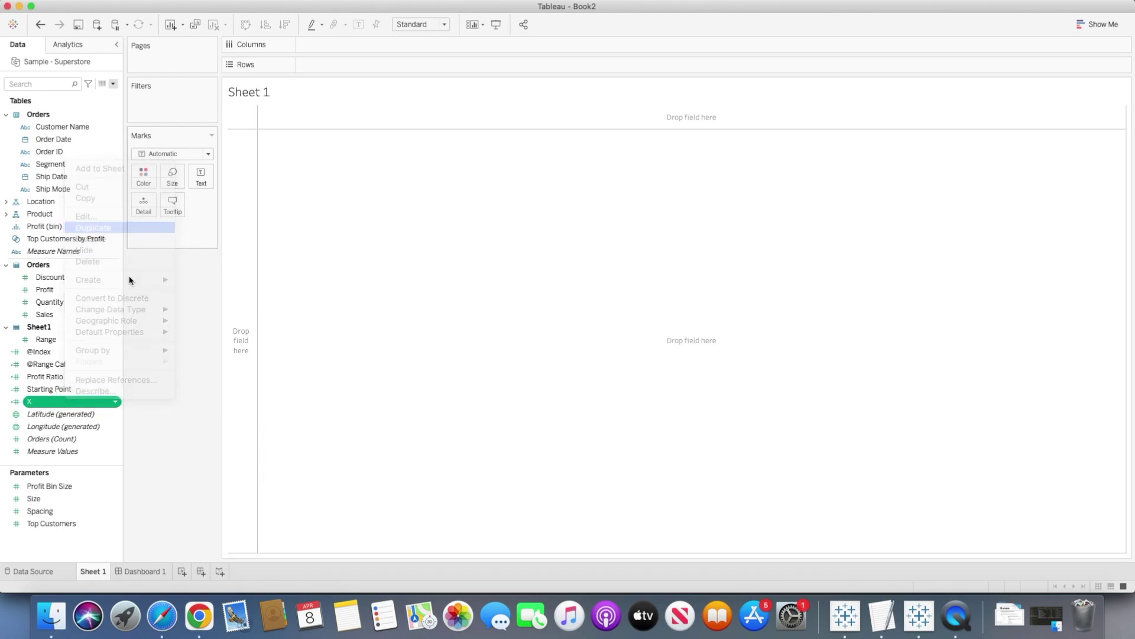
right_click(51, 413)
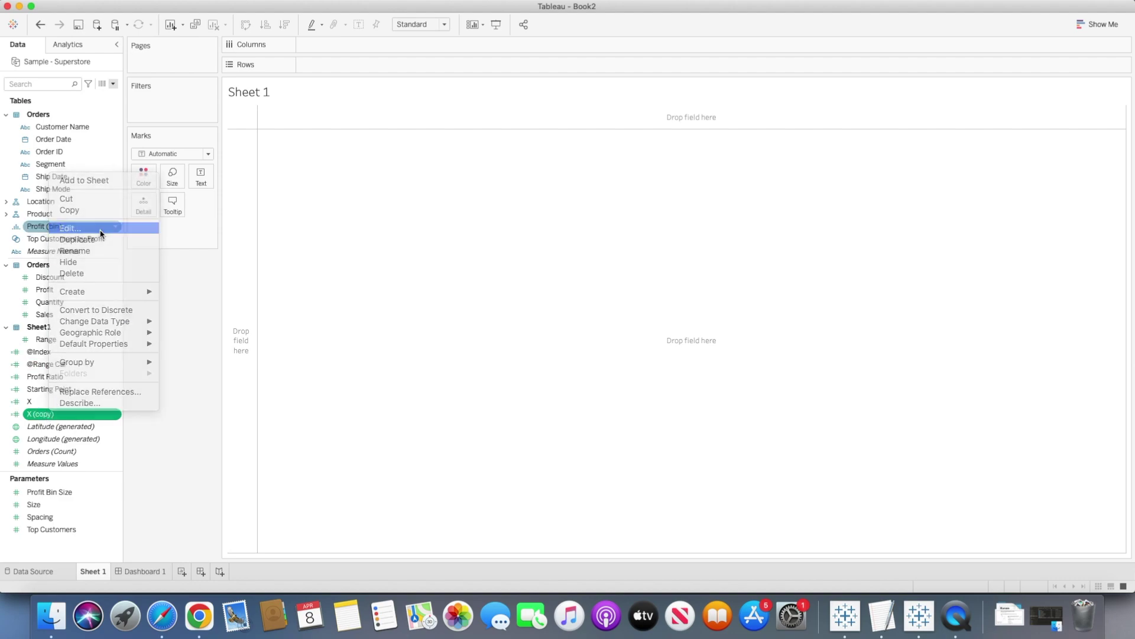
left_click(101, 230)
type("Y")
Step: Replace SIN with COS in both branches of the Y formula and save the field
left_click(289, 326)
double_click(289, 327)
type("cos")
key("Return")
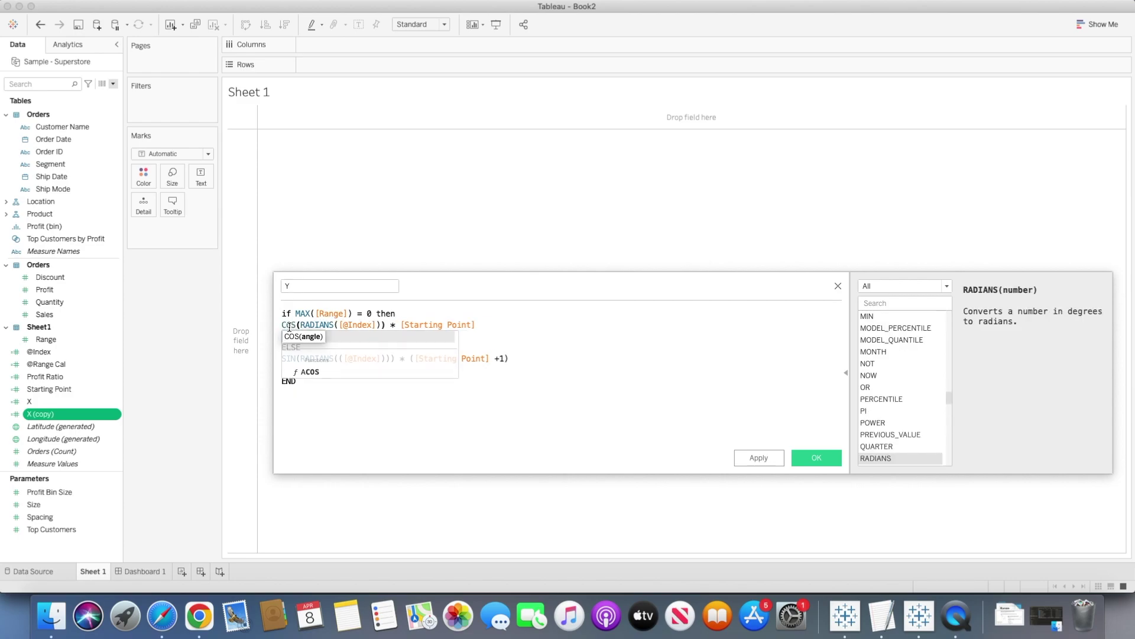
double_click(289, 359)
type("co")
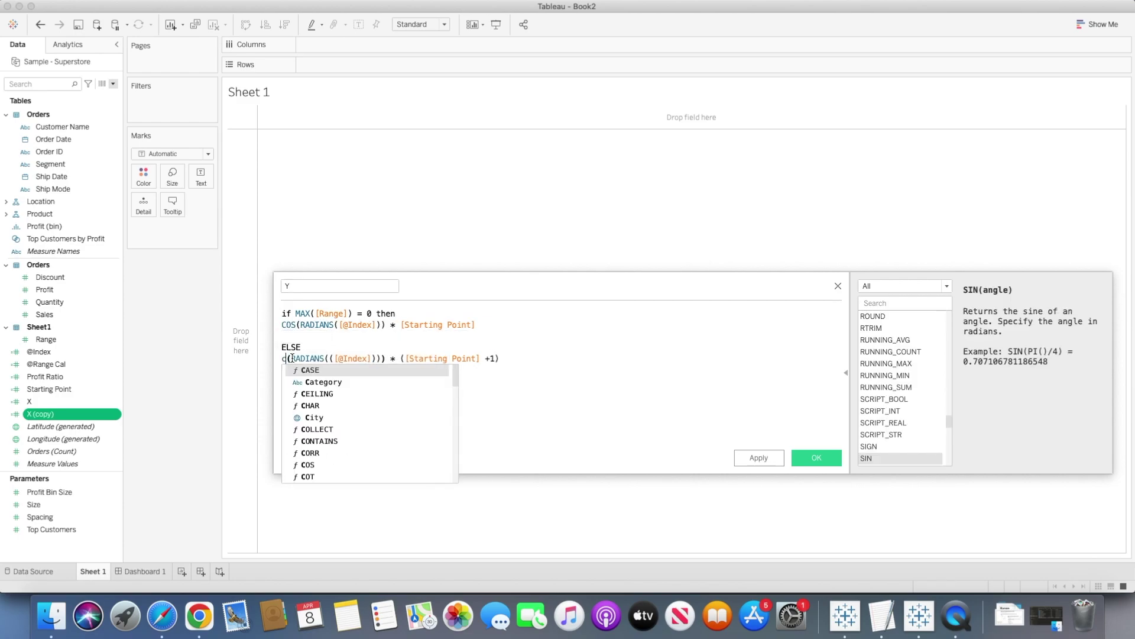
type("s")
key("Return")
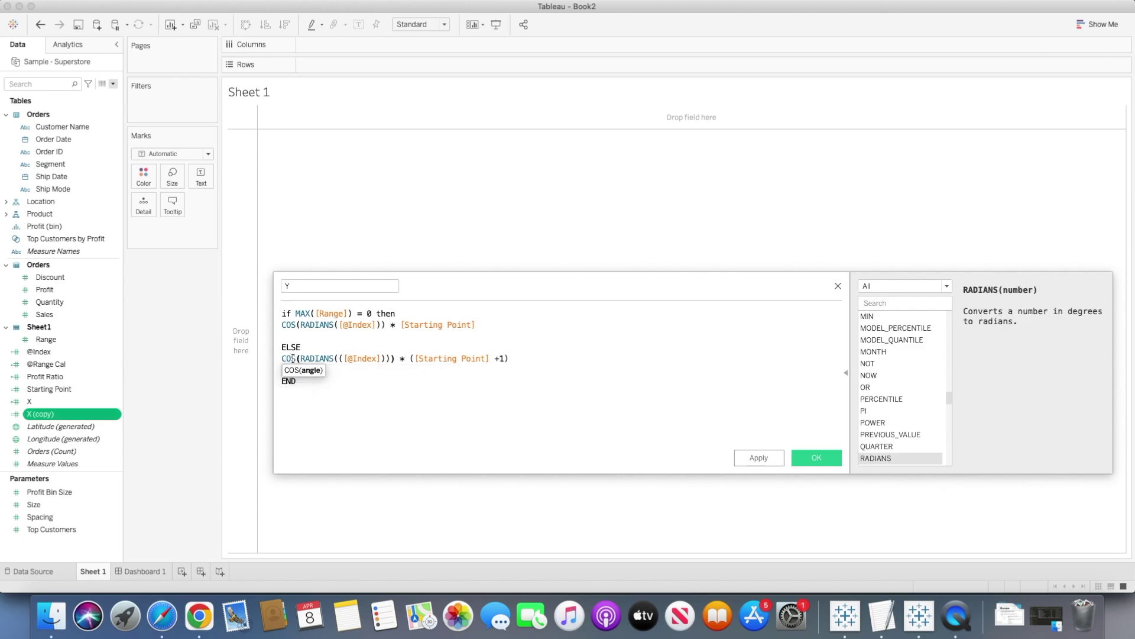
left_click(809, 459)
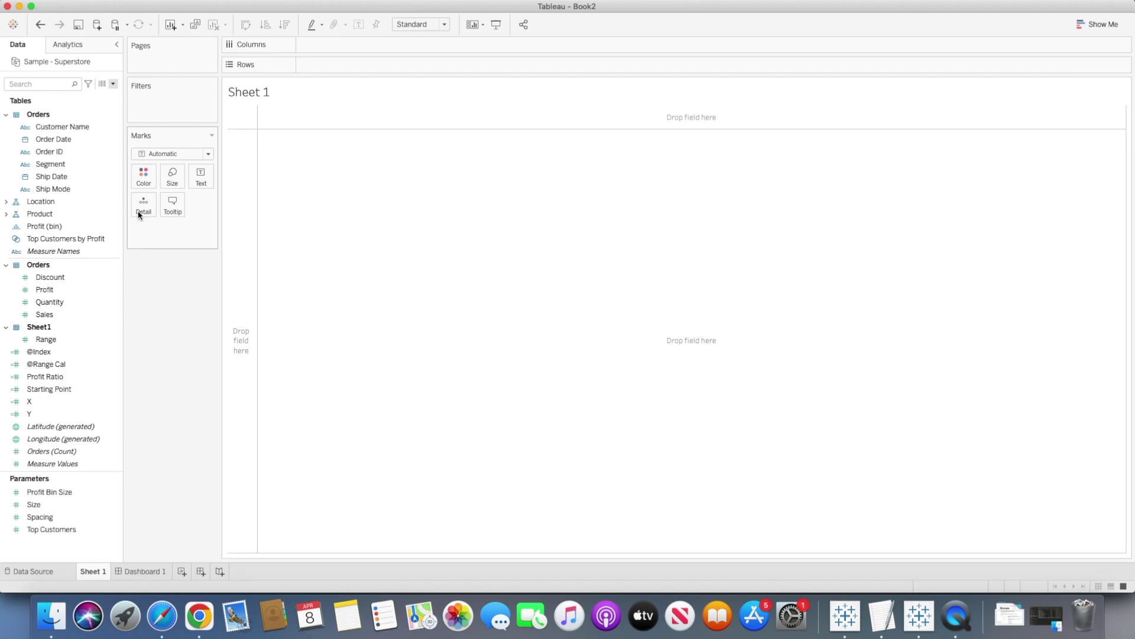
Step: Filter the sheet by Order Date to the year 2019 and set the mark type to Line
left_click_drag(57, 142, 169, 115)
double_click(511, 232)
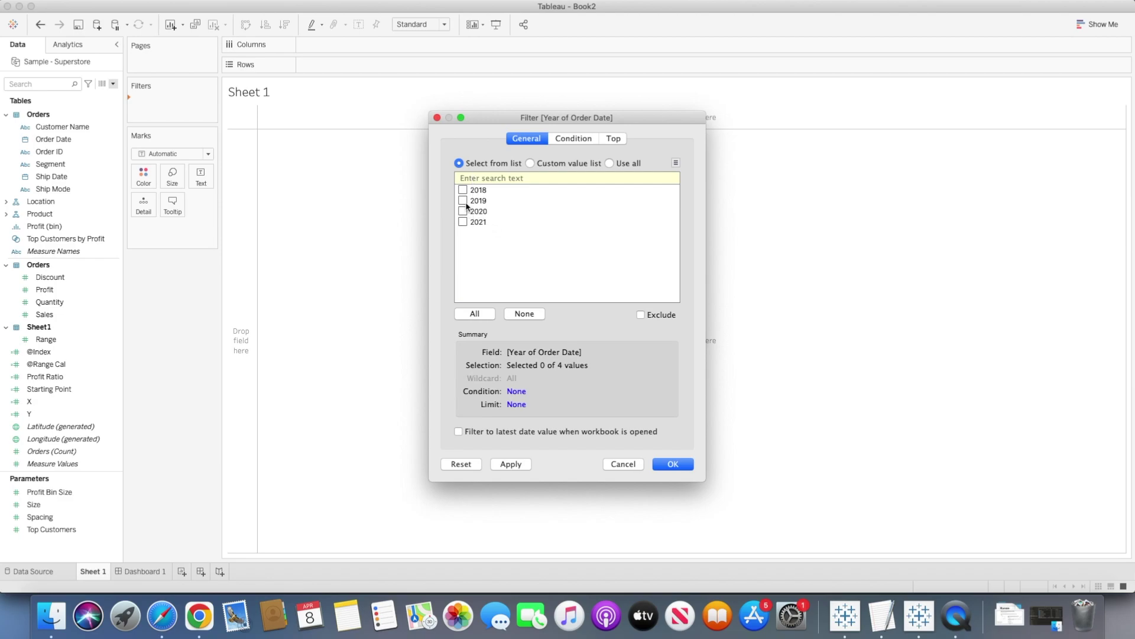
left_click(463, 201)
left_click(675, 464)
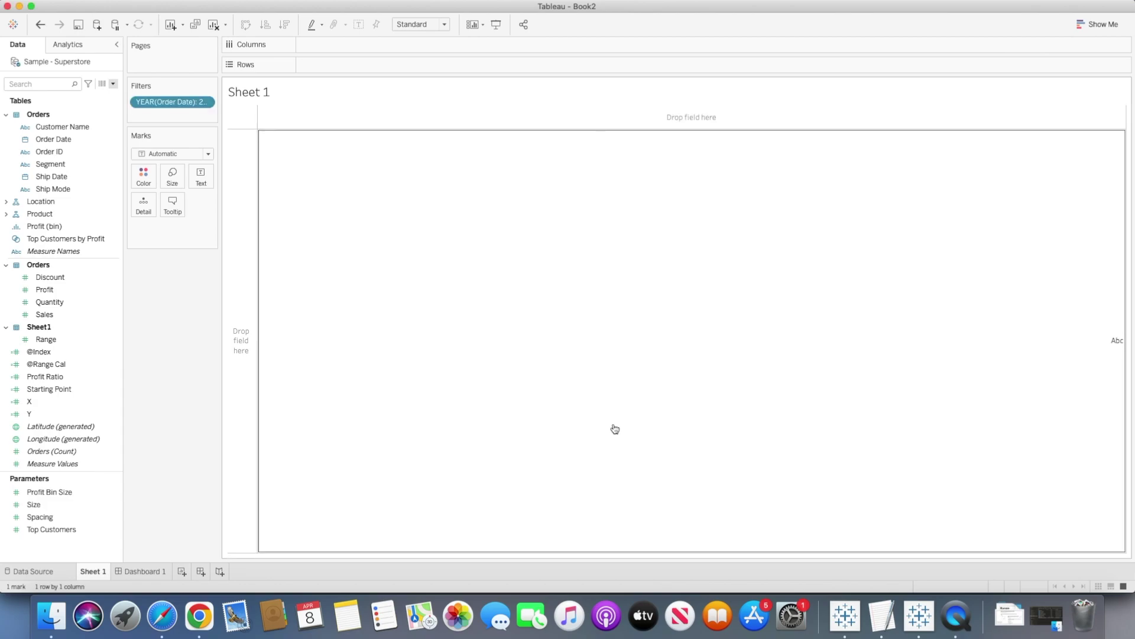
left_click(207, 155)
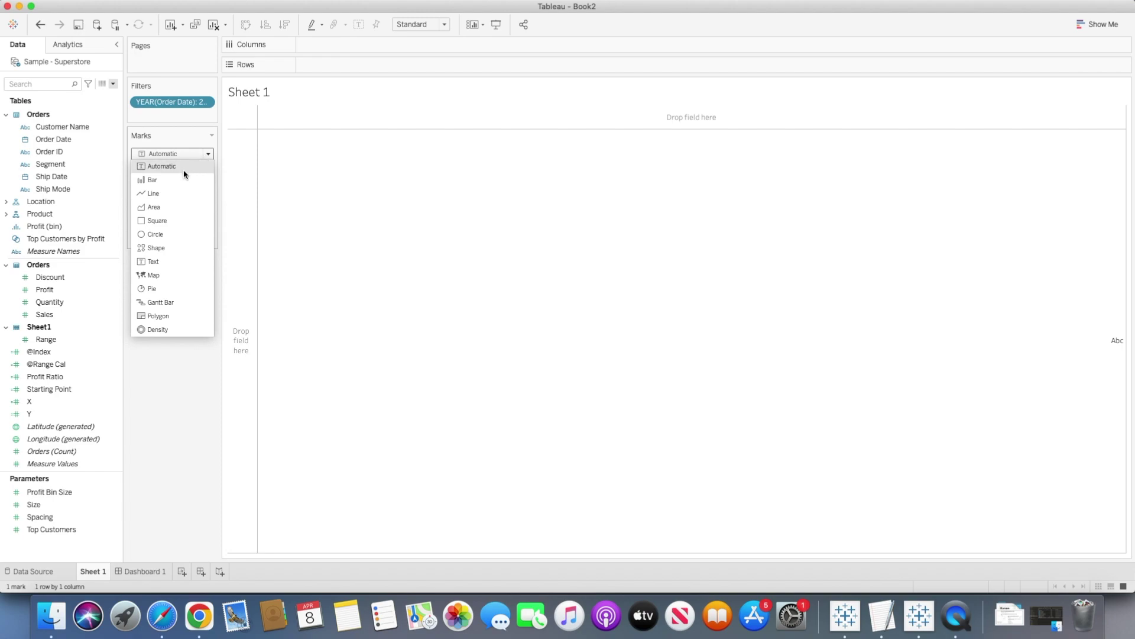
left_click(165, 194)
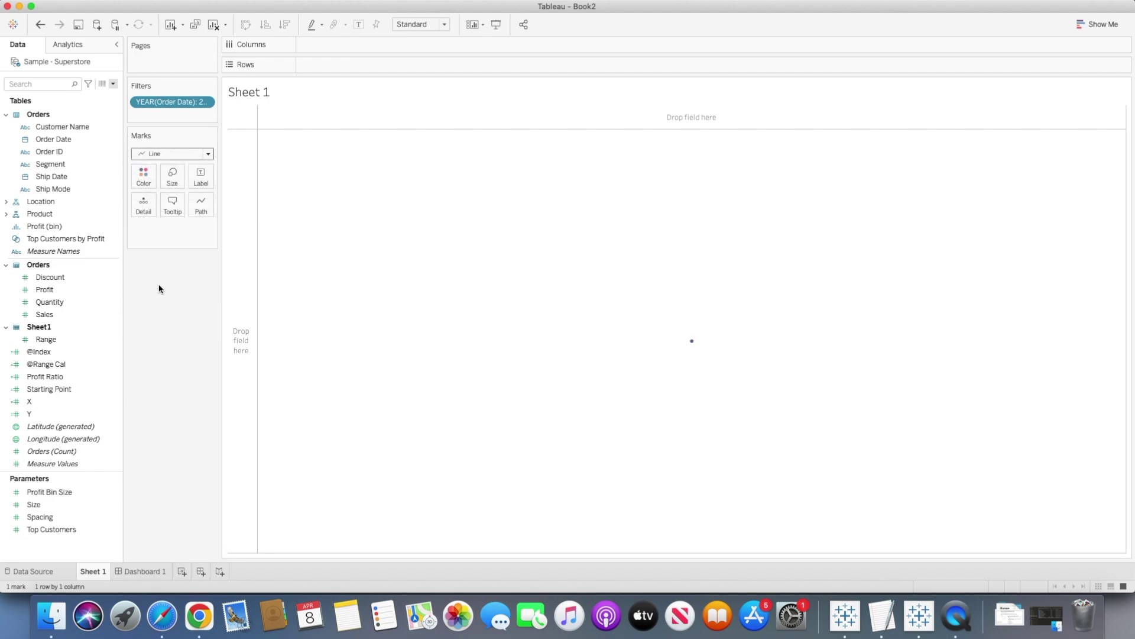
Step: Put Order Date on Rows and set it to Exact Date
left_click(59, 141)
left_click_drag(59, 144, 314, 69)
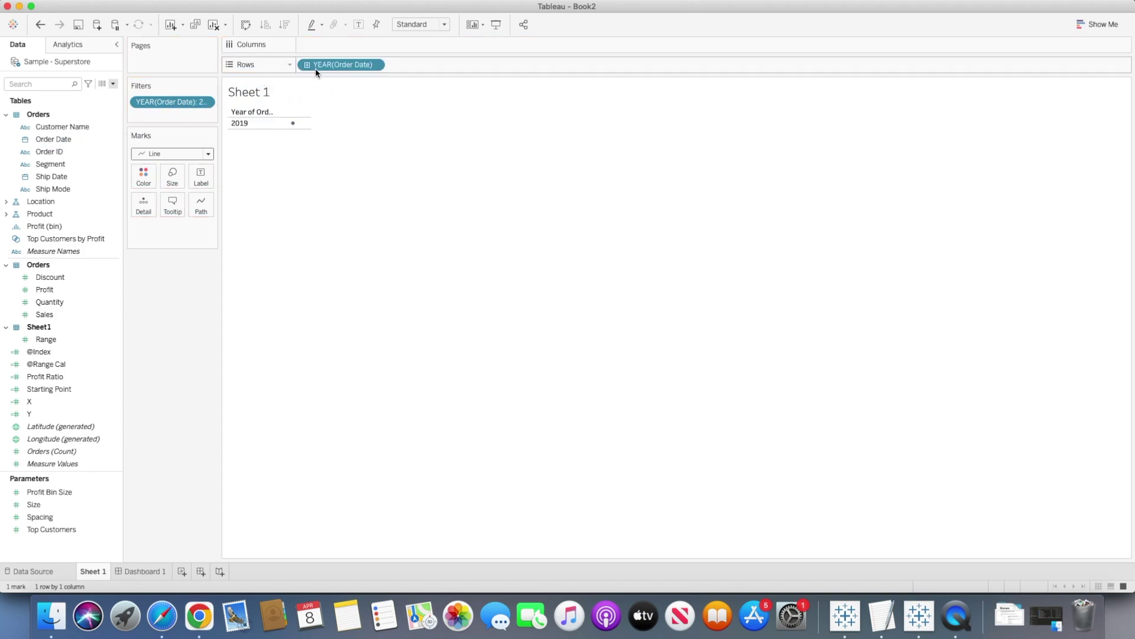
left_click(375, 65)
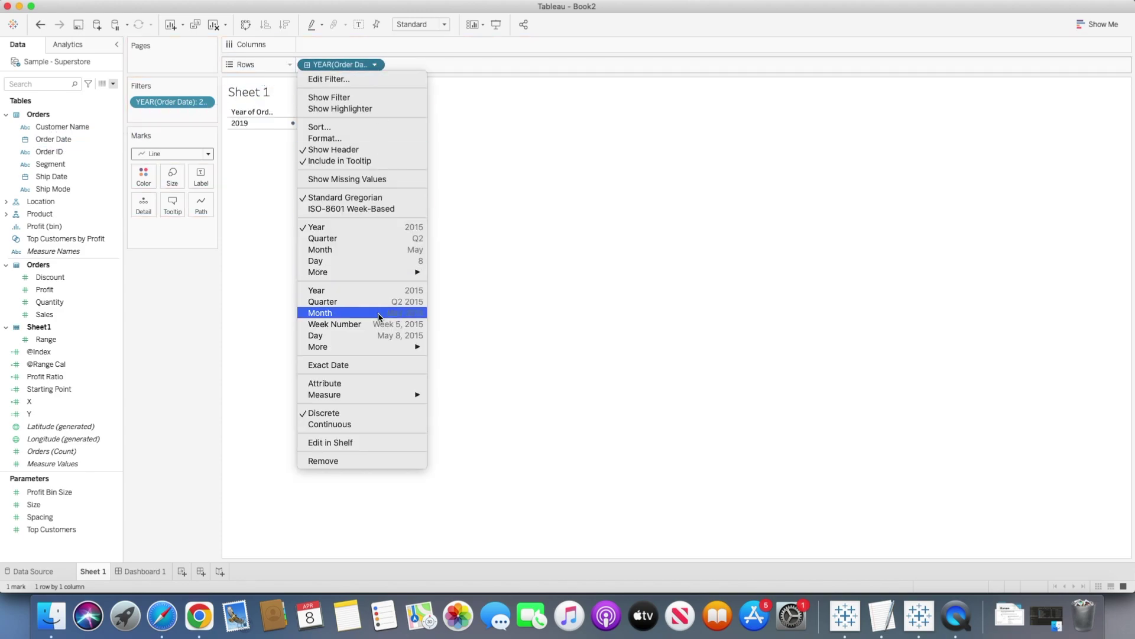
left_click(372, 365)
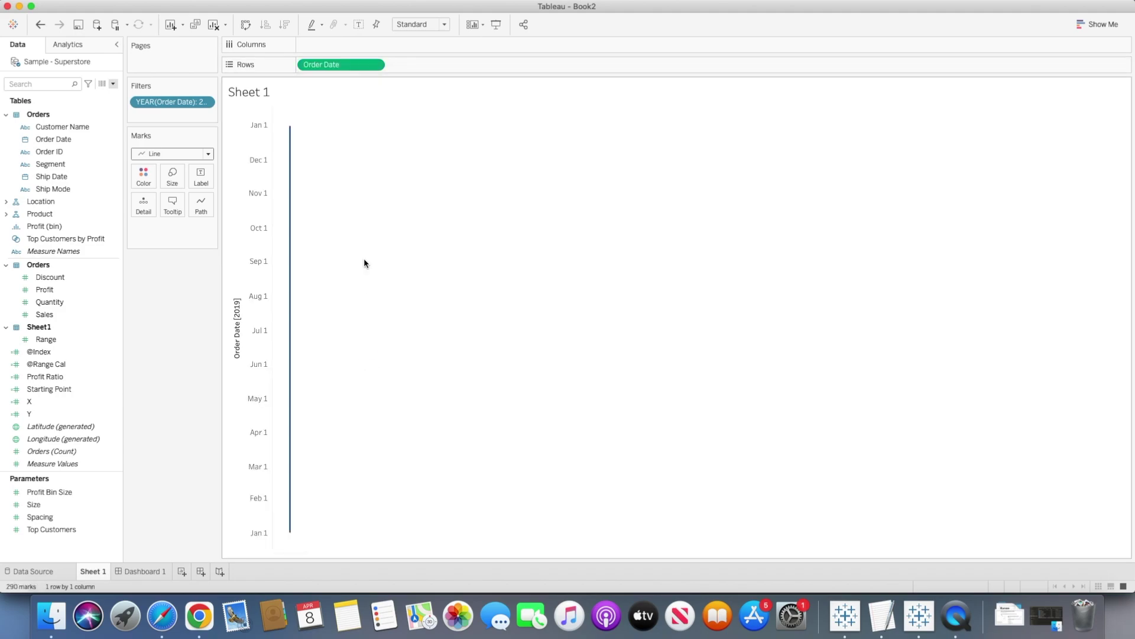
Step: Turn on Show Missing Values for Order Date and move the field from Rows to Detail
left_click(374, 65)
mouse_move(371, 171)
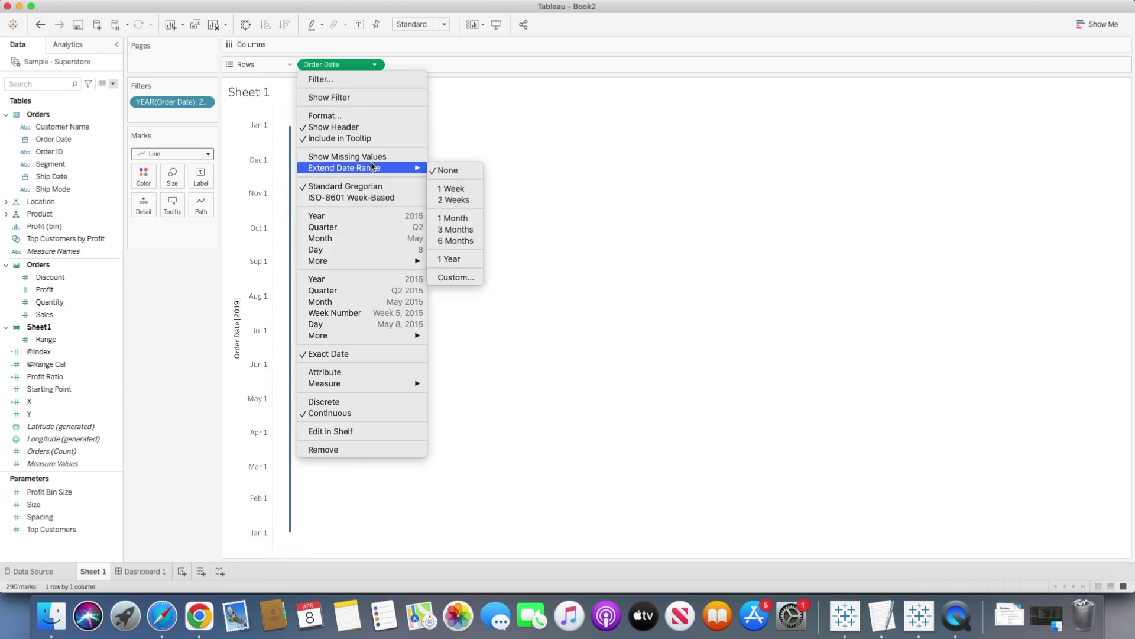
left_click(374, 156)
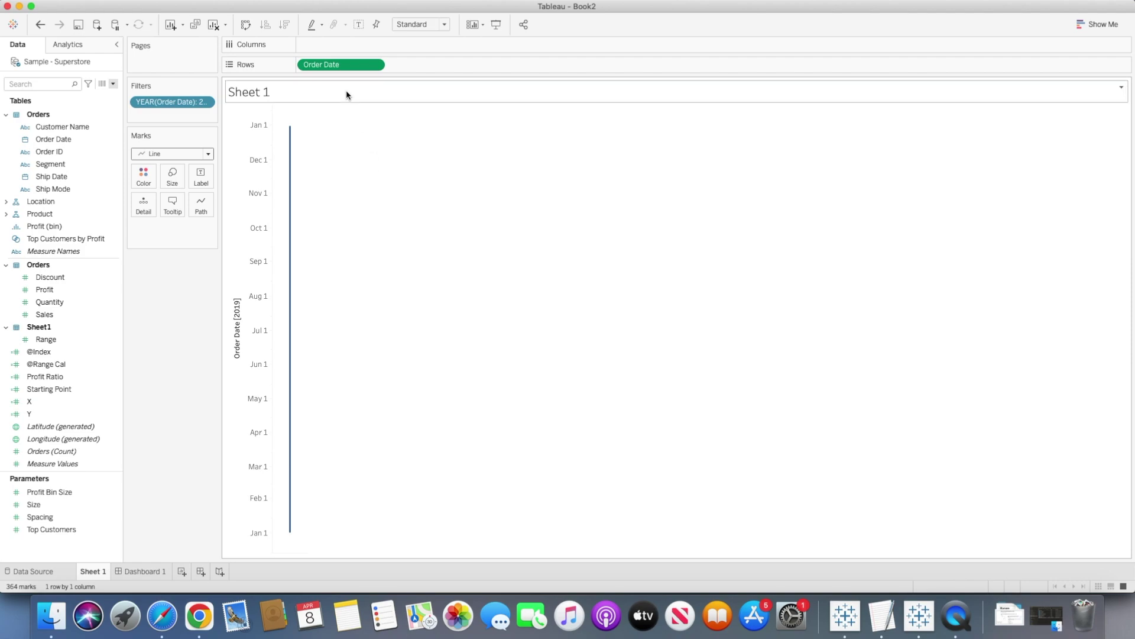
left_click_drag(341, 69, 144, 207)
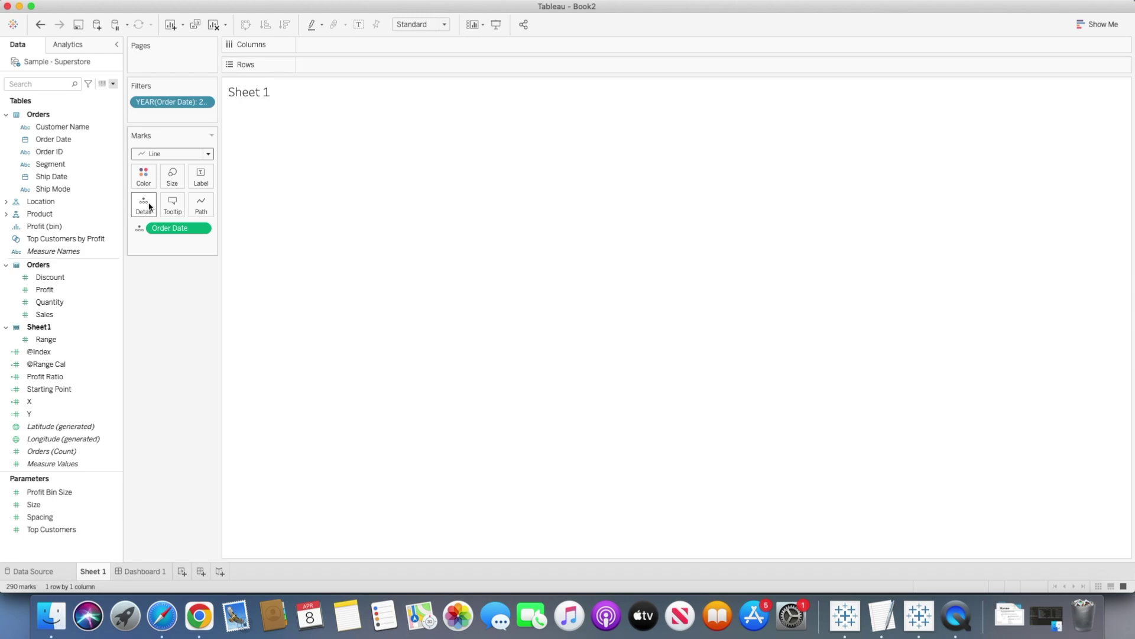
Step: Lay out the chart with Range on Path, X on Columns and Y on Rows
left_click_drag(59, 339, 200, 213)
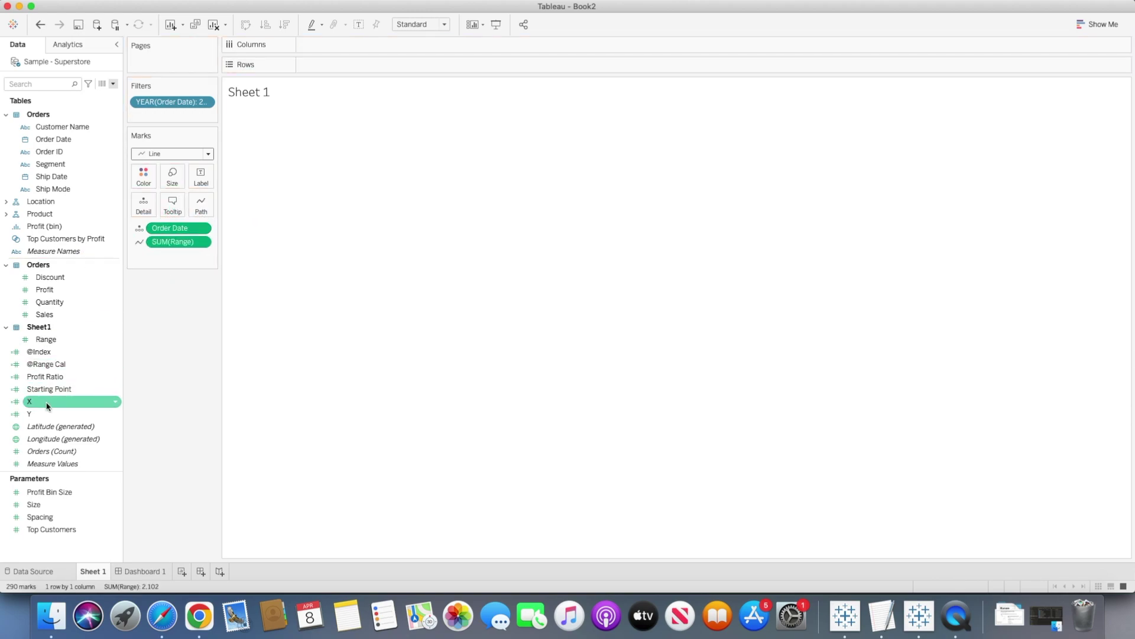
left_click_drag(46, 406, 330, 47)
mouse_move(35, 414)
left_mouse_down()
mouse_move(345, 48)
mouse_move(337, 65)
left_mouse_up()
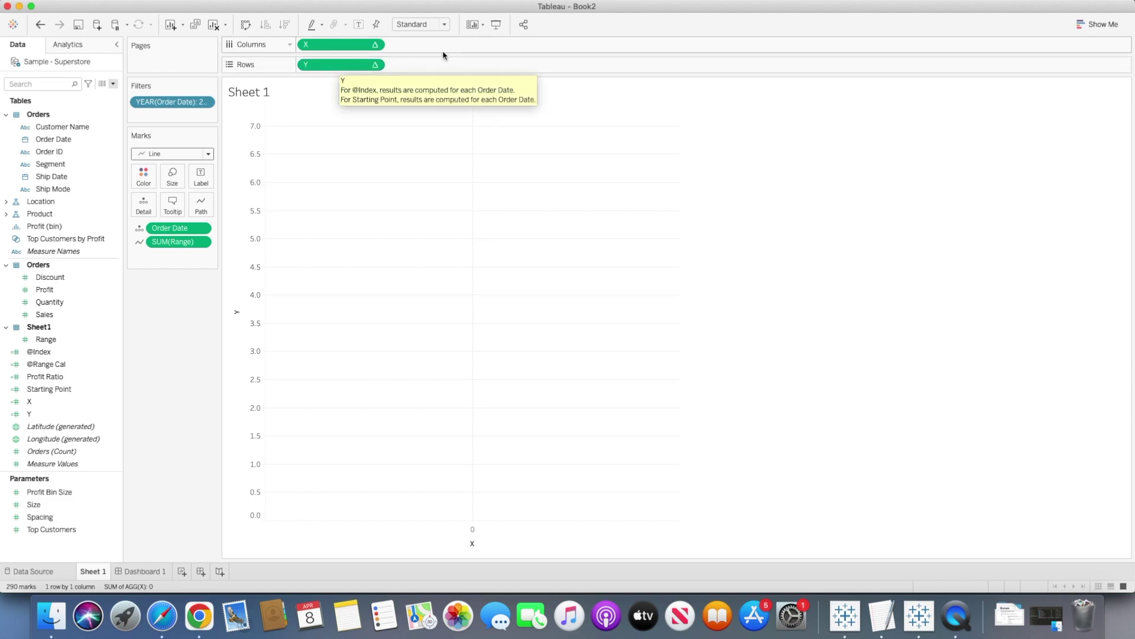
Step: Set the table calculations of X on Columns and Y on Rows to compute using Order Date
left_click(375, 45)
mouse_move(379, 183)
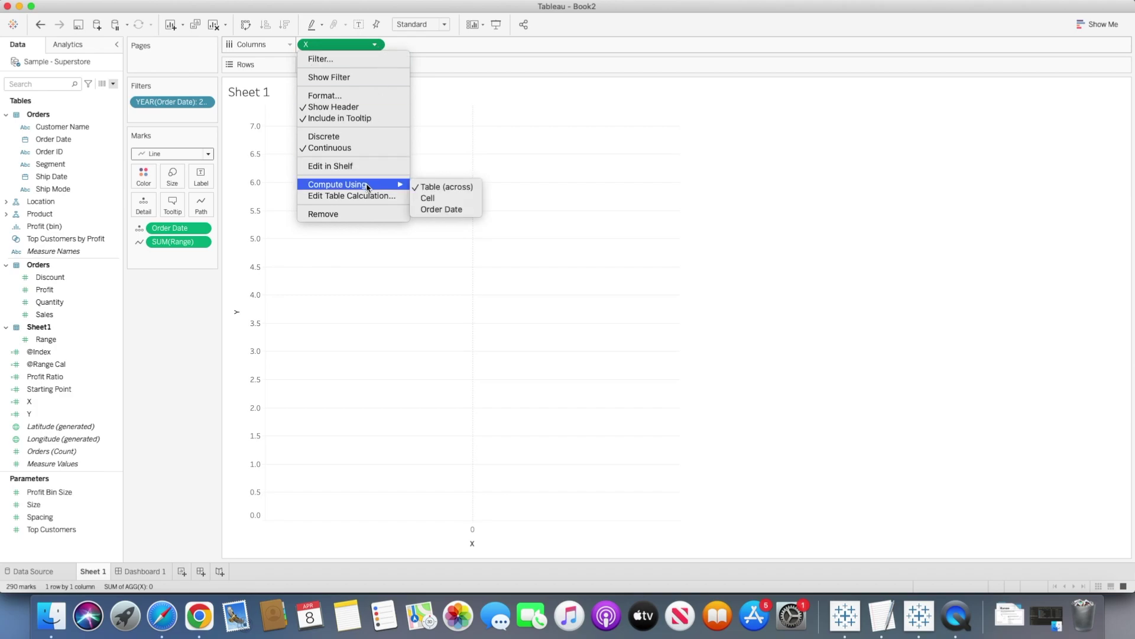
left_click(429, 209)
left_click(375, 65)
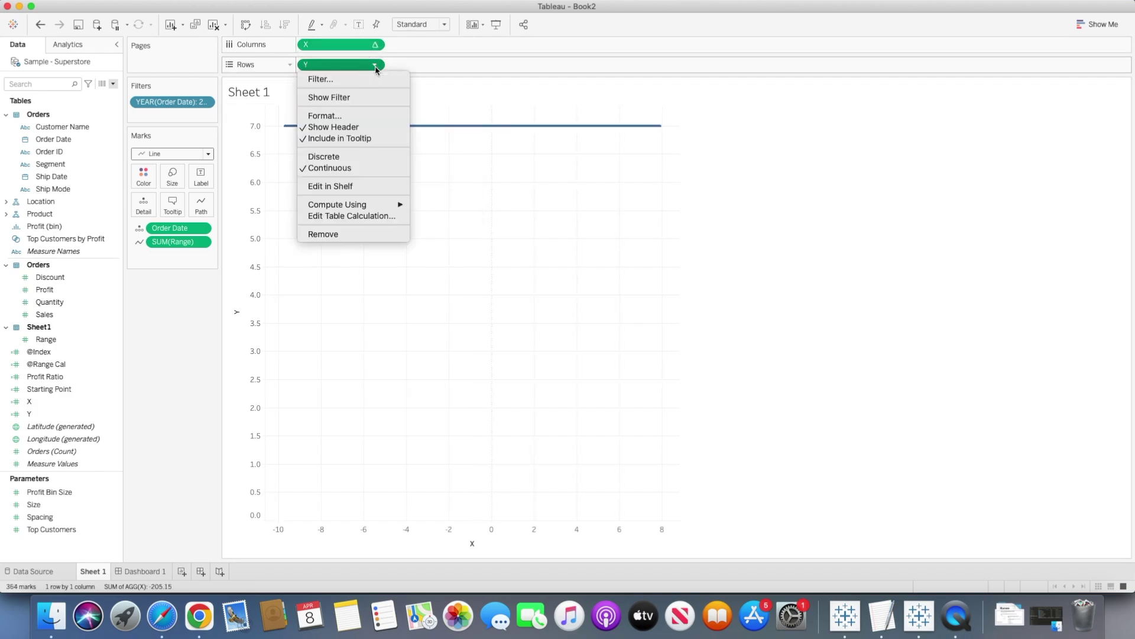
mouse_move(378, 204)
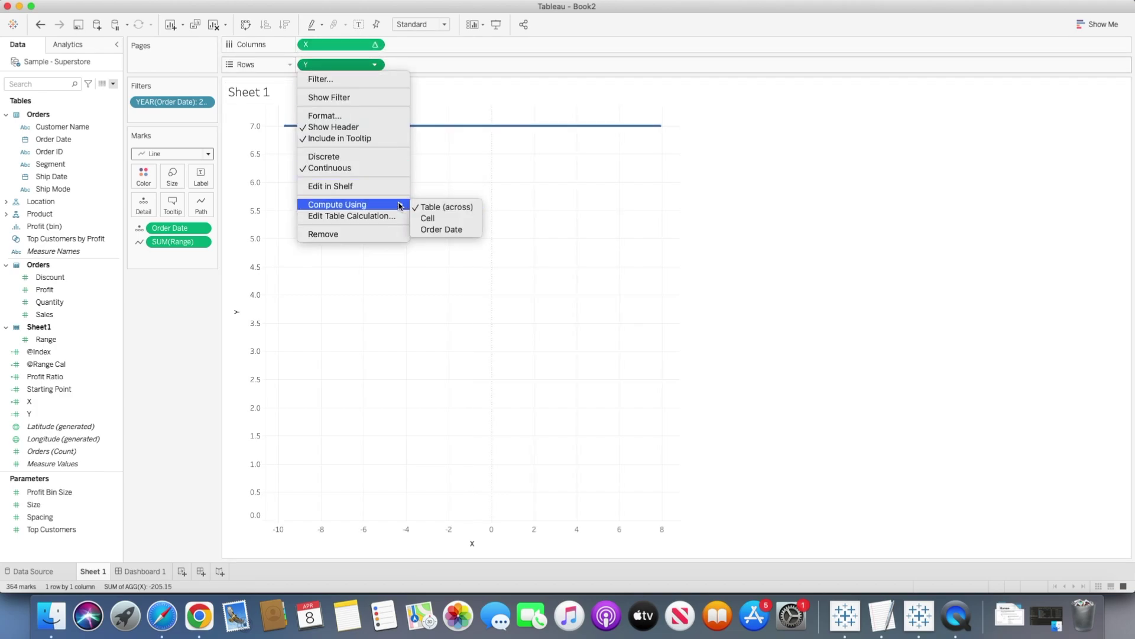
left_click(427, 229)
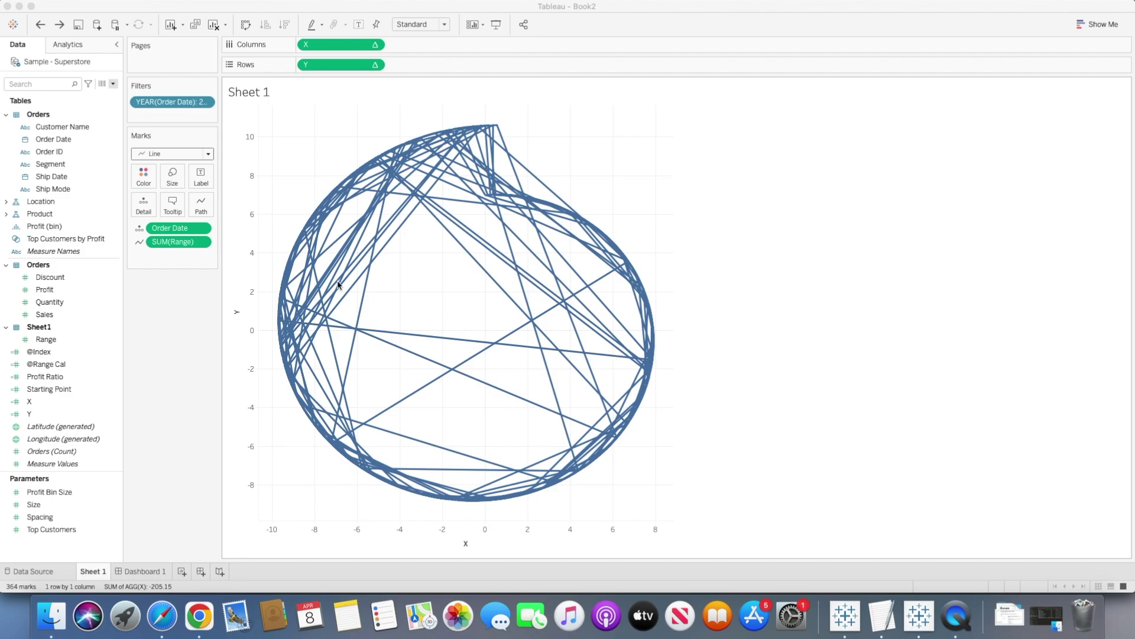
Step: Convert the Range field on Path from a sum measure to a dimension
left_click(201, 243)
left_click(200, 242)
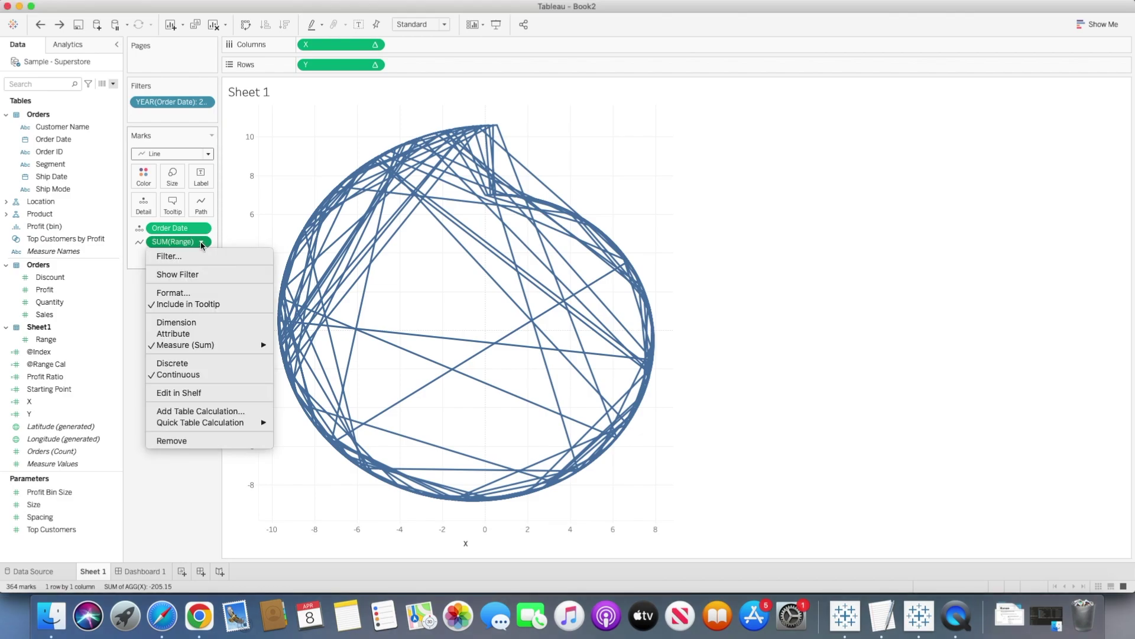
left_click(176, 323)
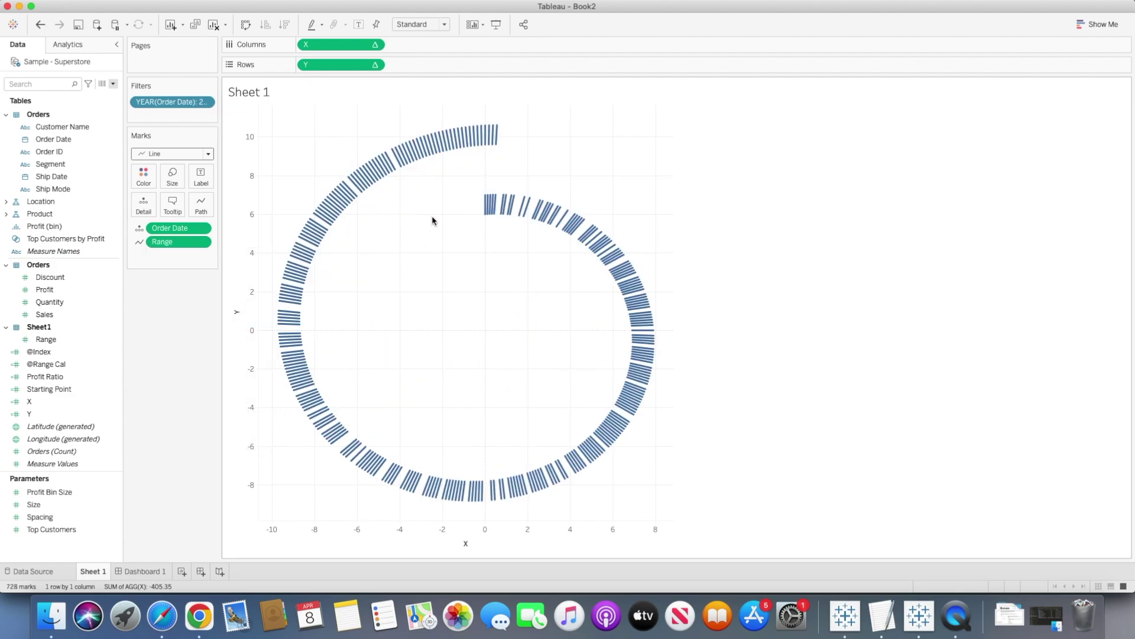
mouse_move(595, 256)
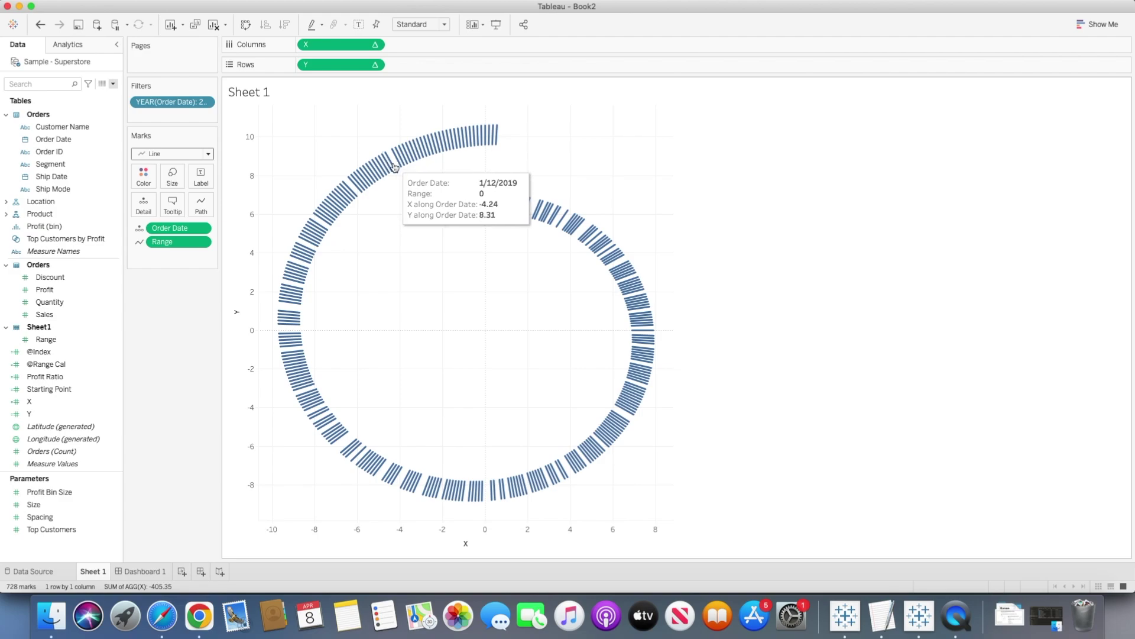
left_click(113, 85)
left_click(99, 96)
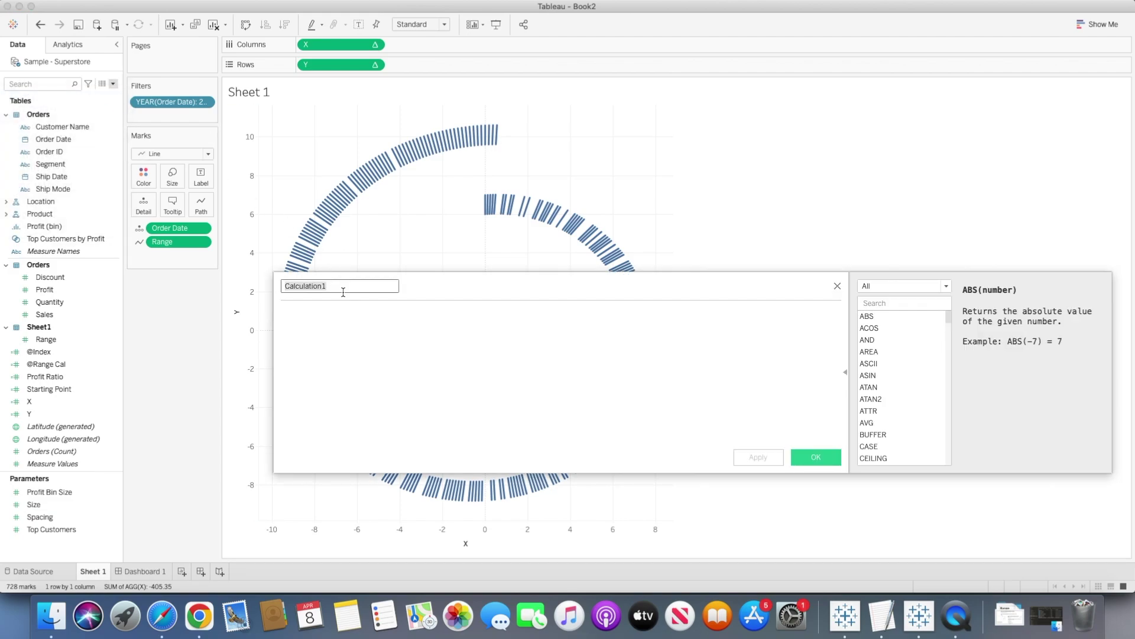
type("@Sales")
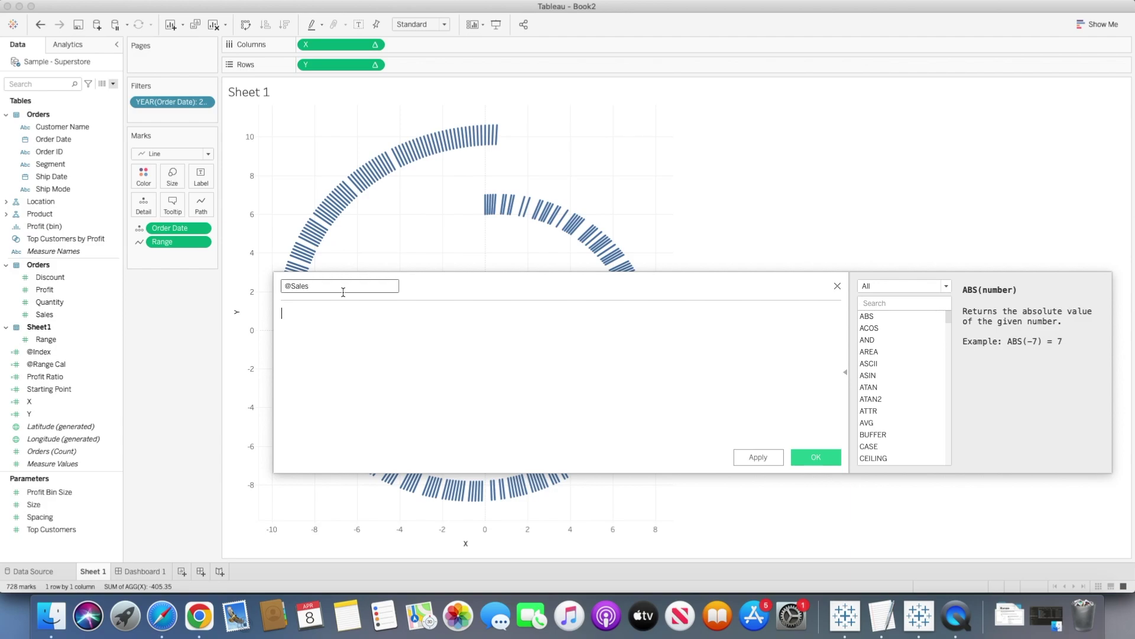
key("Tab")
type("windo")
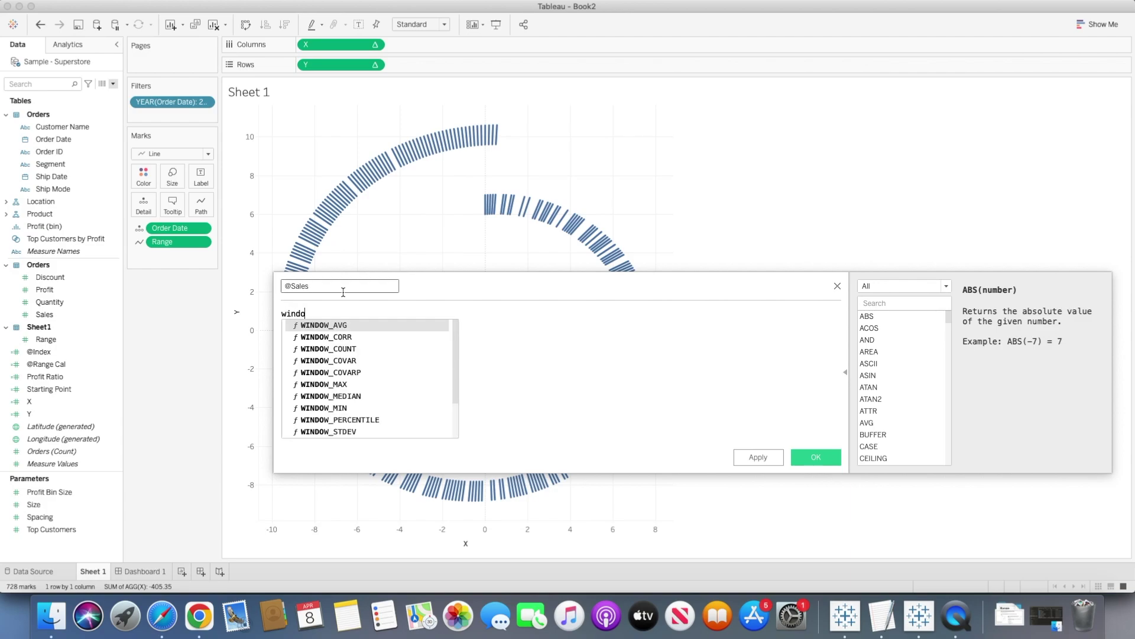
key("Down")
key("Down")
key("Down")
key("Down")
key("Down")
key("Down")
key("Down")
key("Down")
key("Down")
key("Down")
key("Down")
key("Down")
key("Up")
key("Return")
type("SUM(sal")
key("Return")
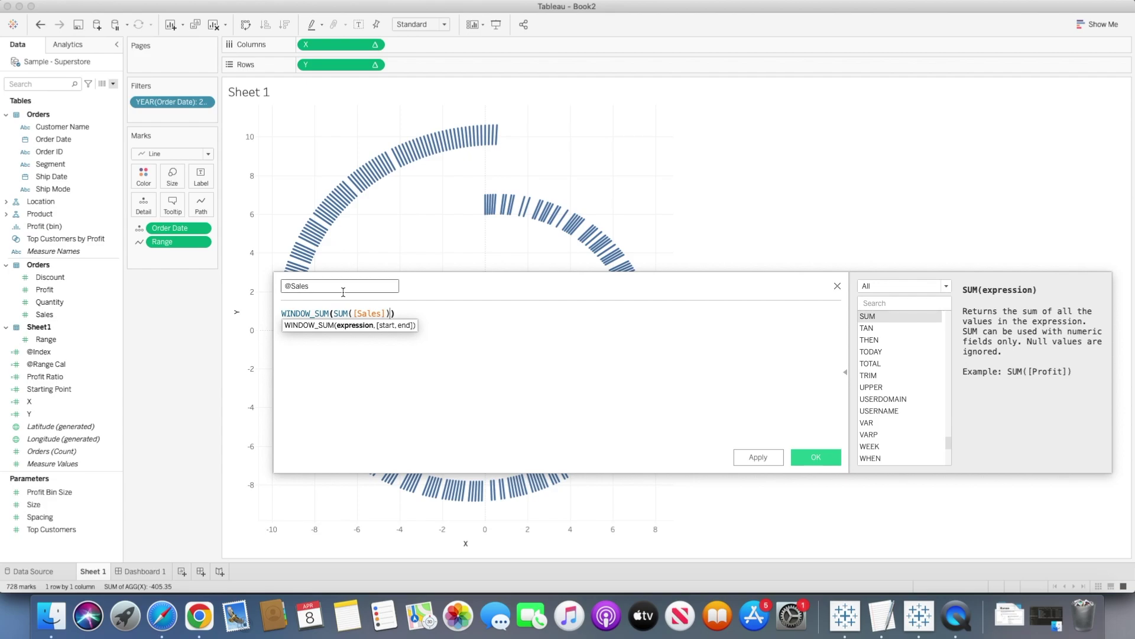
type(") /2")
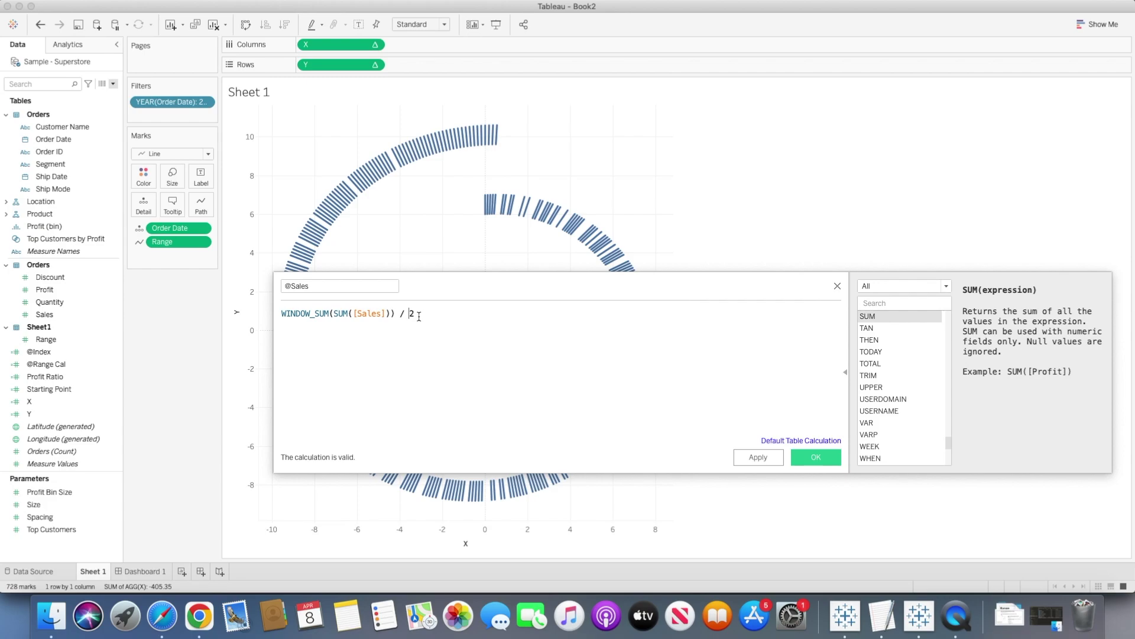
left_click(816, 458)
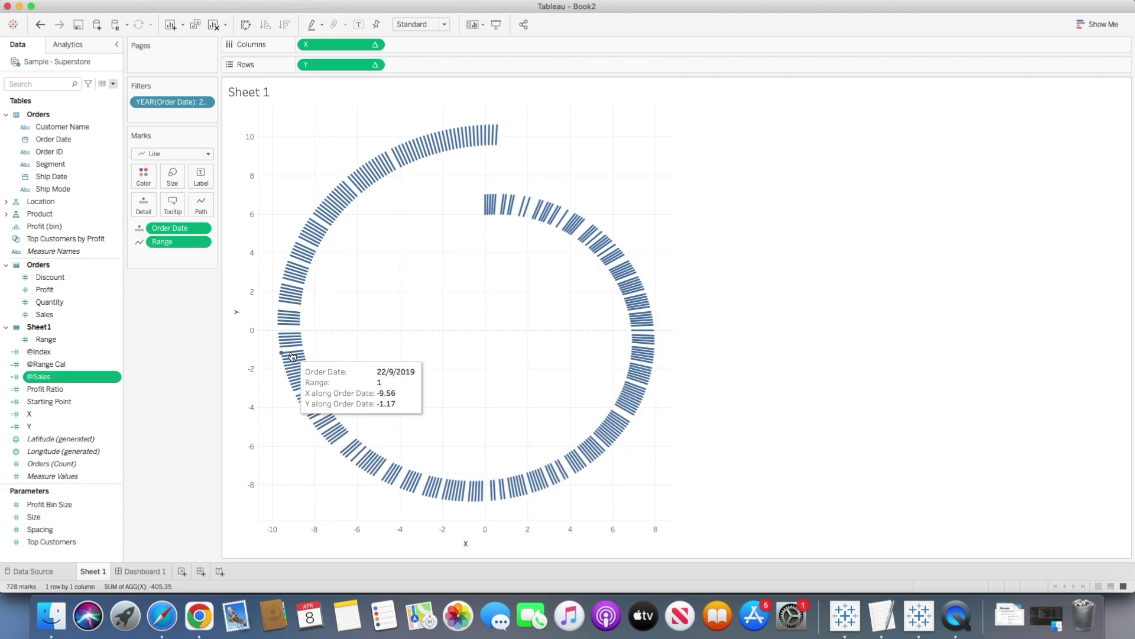
right_click(72, 378)
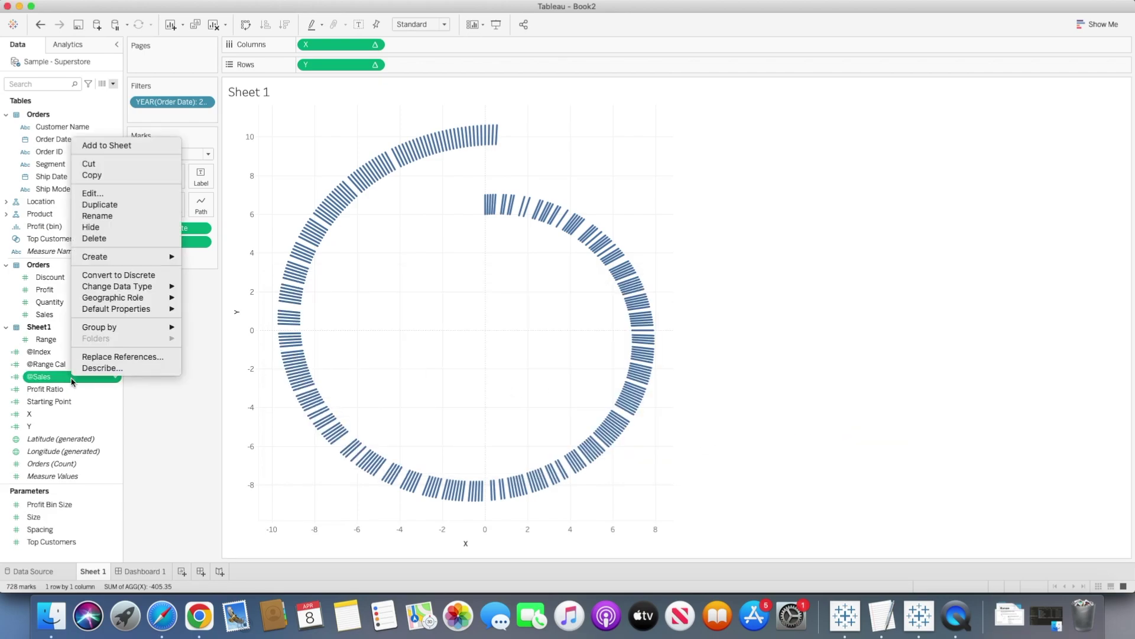
left_click(122, 205)
left_click(115, 389)
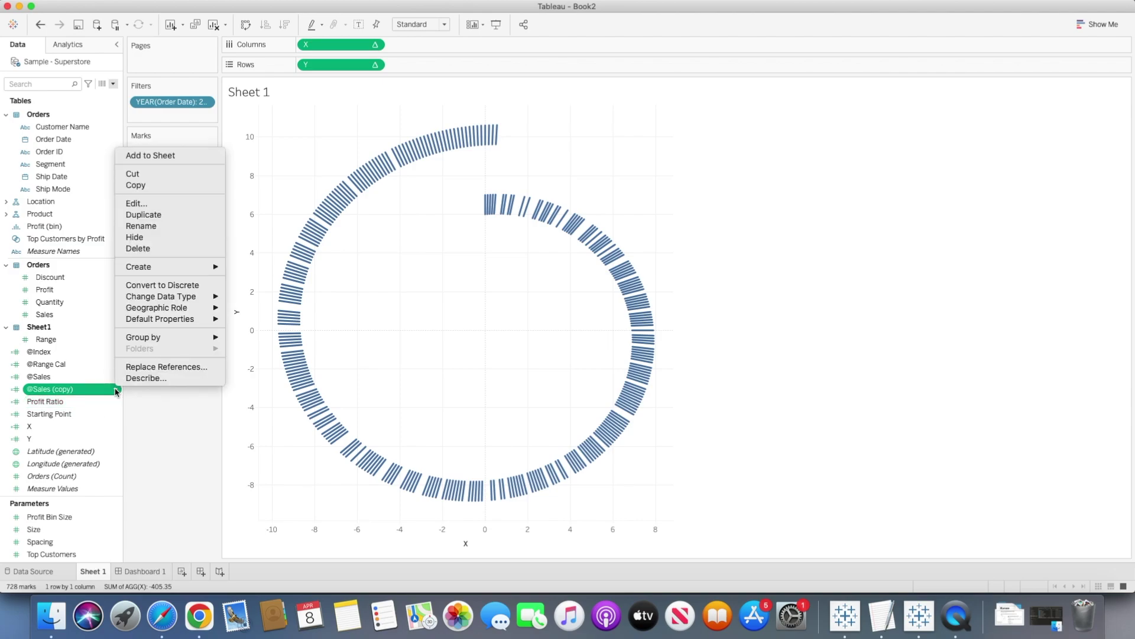
left_click(151, 204)
left_click(294, 287)
key("shift+End")
type("To")
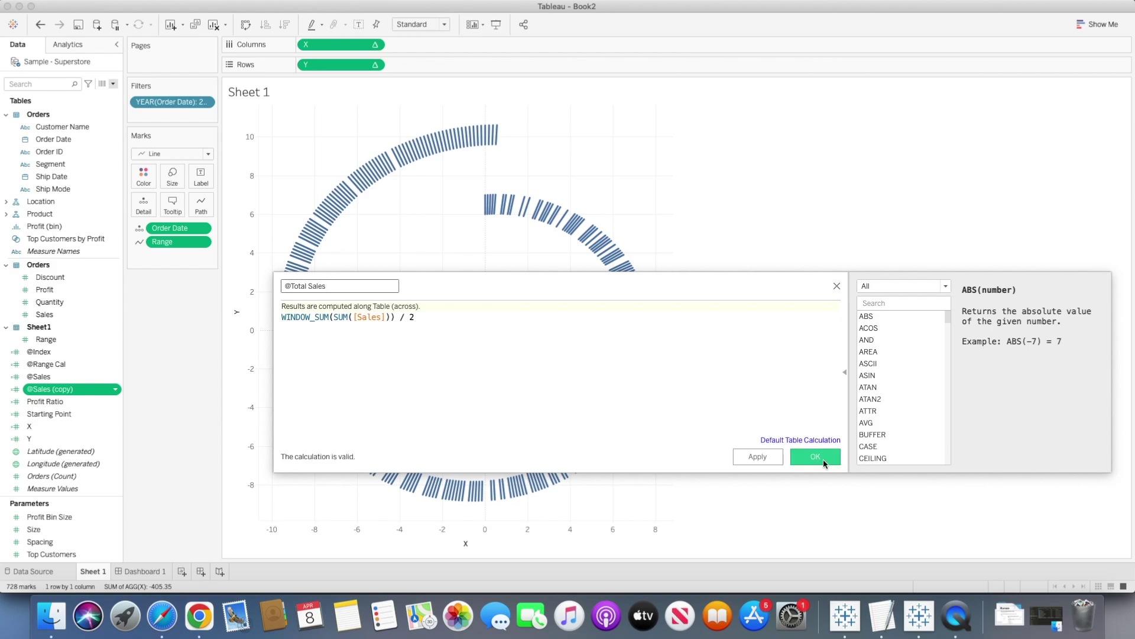
left_click(815, 457)
mouse_move(342, 430)
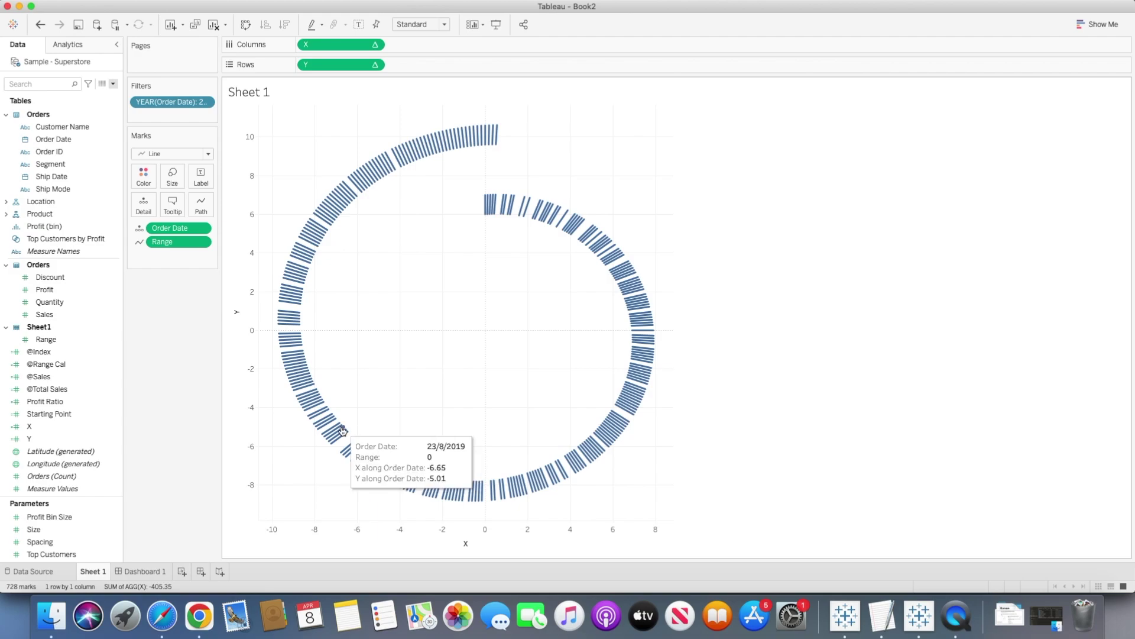
left_click(113, 84)
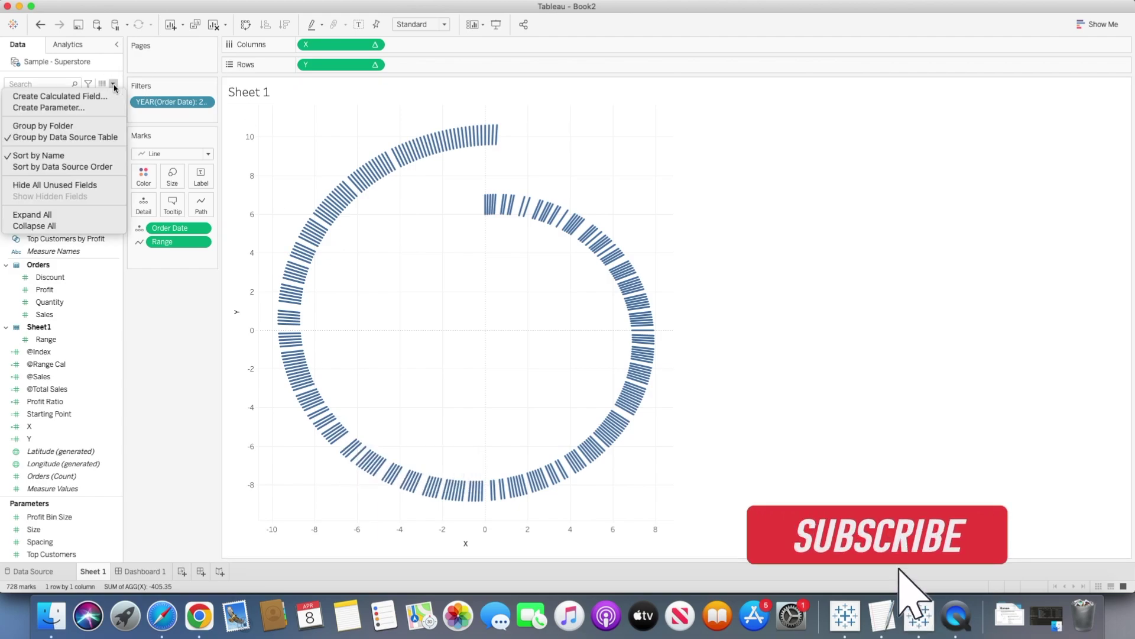
left_click(60, 96)
type("Percentage")
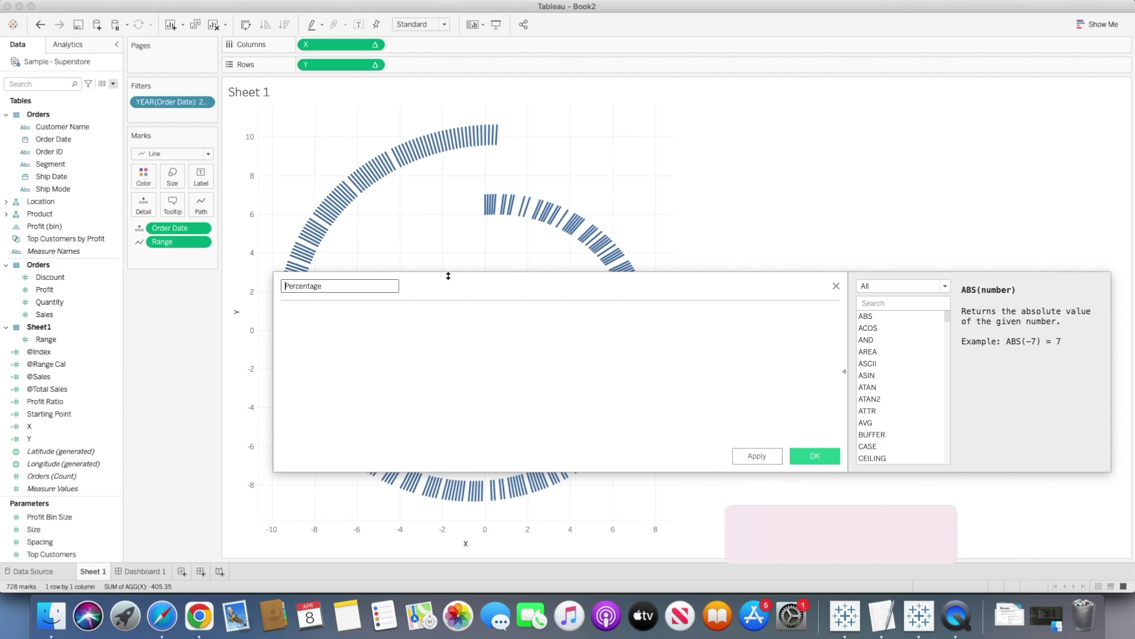
key("Home")
type("@")
key("Tab")
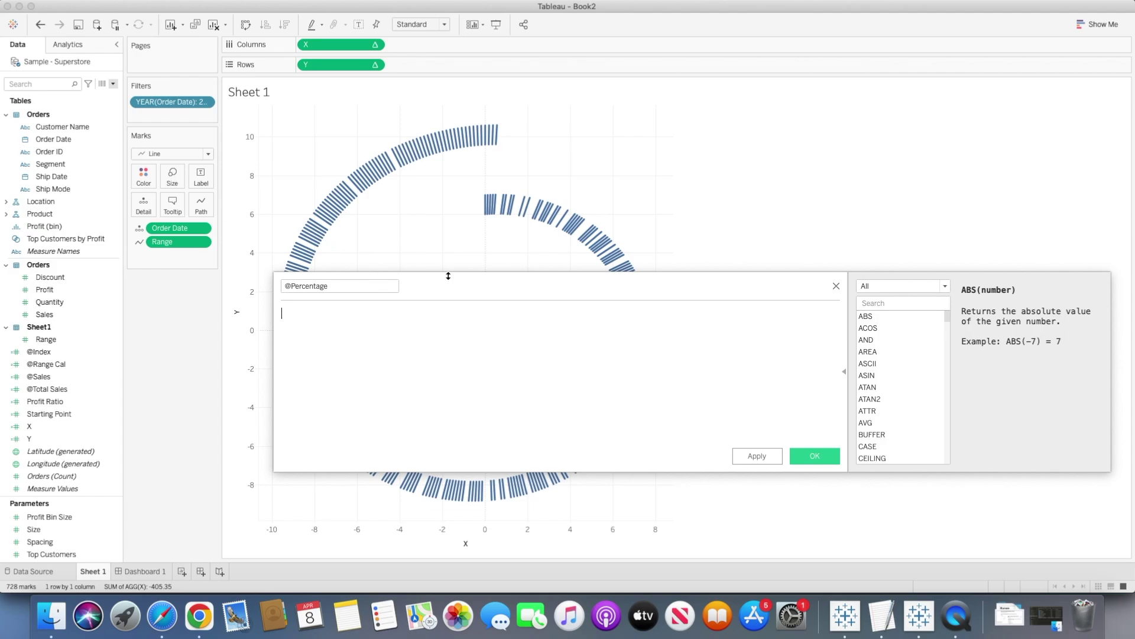
type("@sal")
key("Return")
type("/Tot")
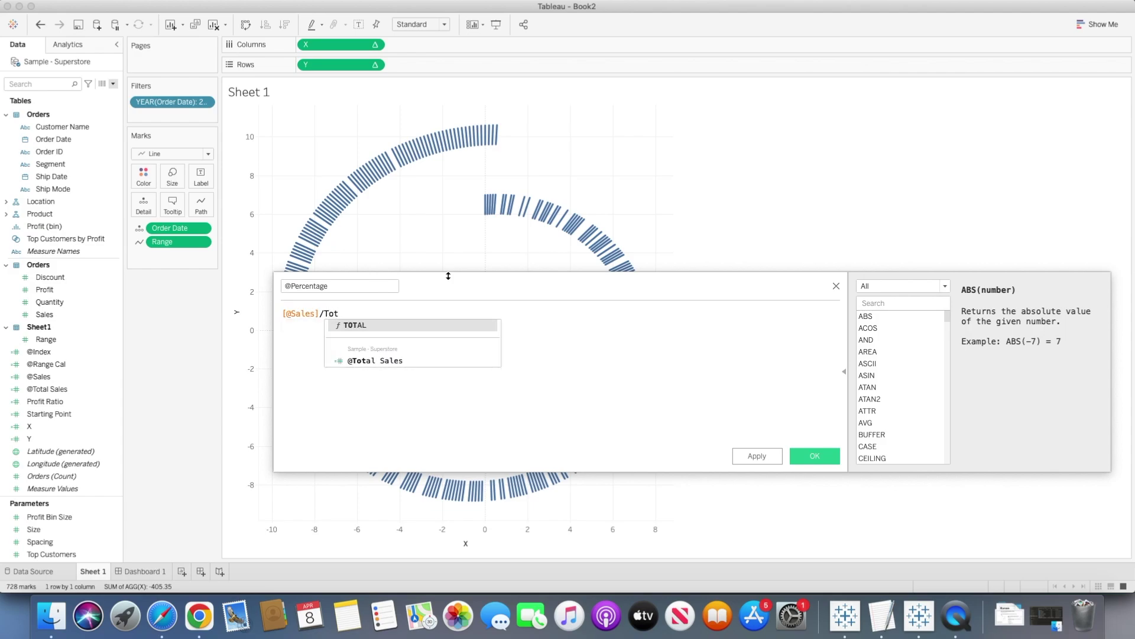
key("Down")
key("Return")
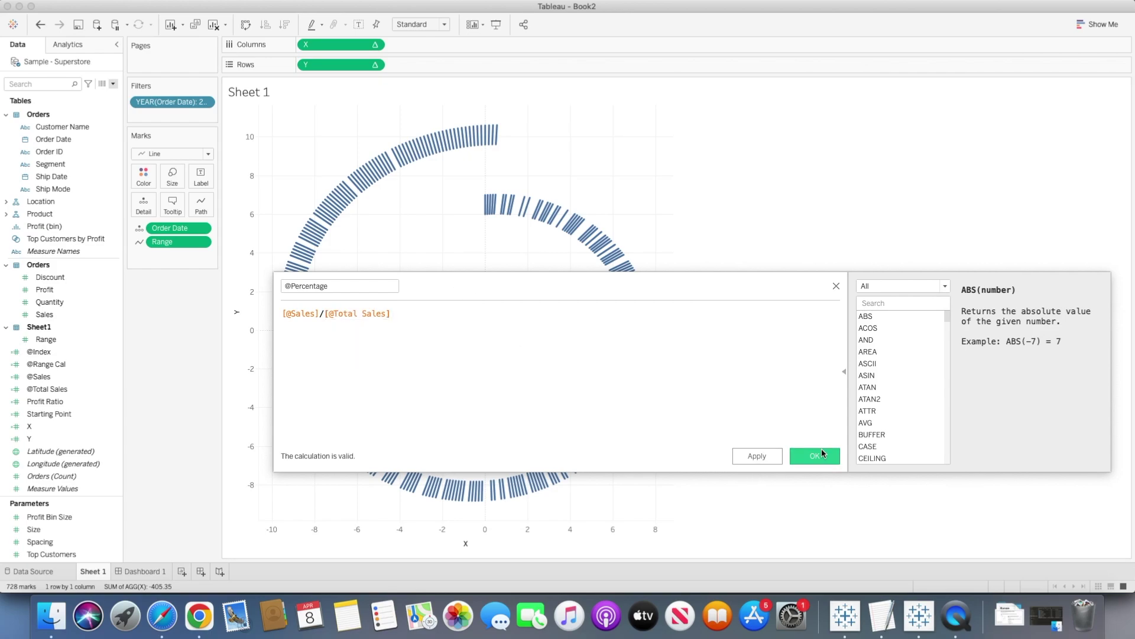
left_click(818, 454)
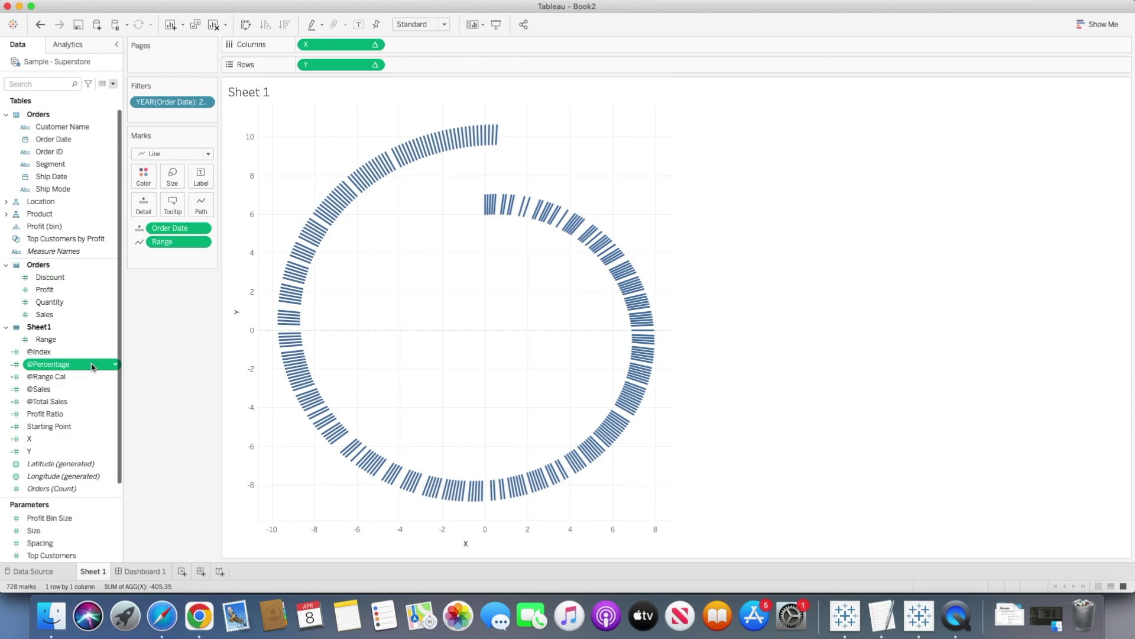
left_click(51, 439)
right_click(51, 441)
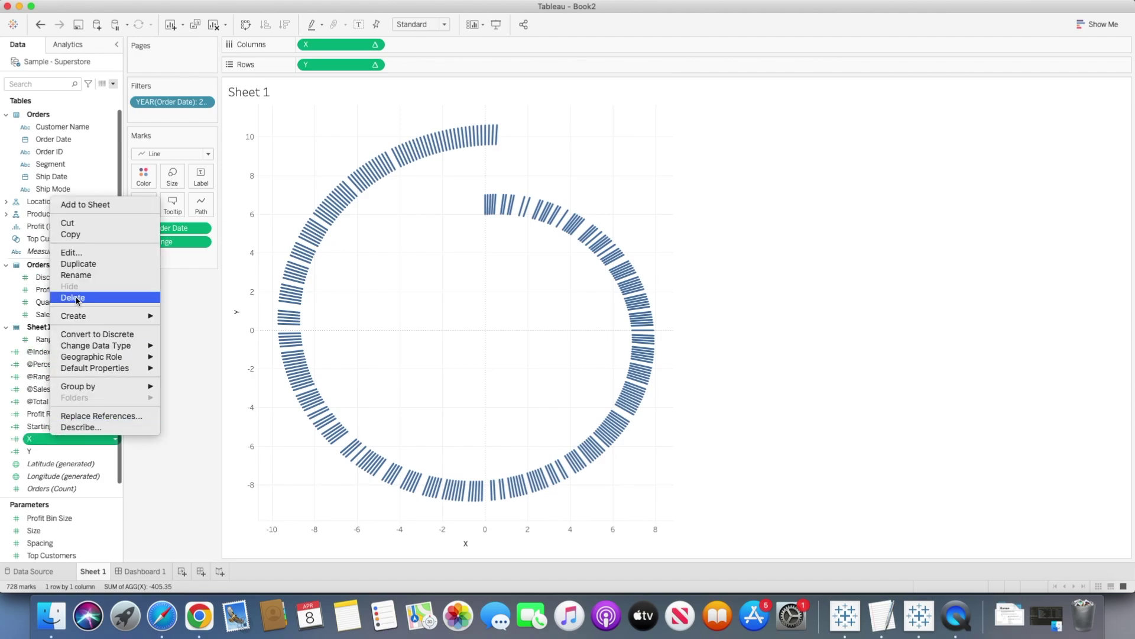
left_click(71, 252)
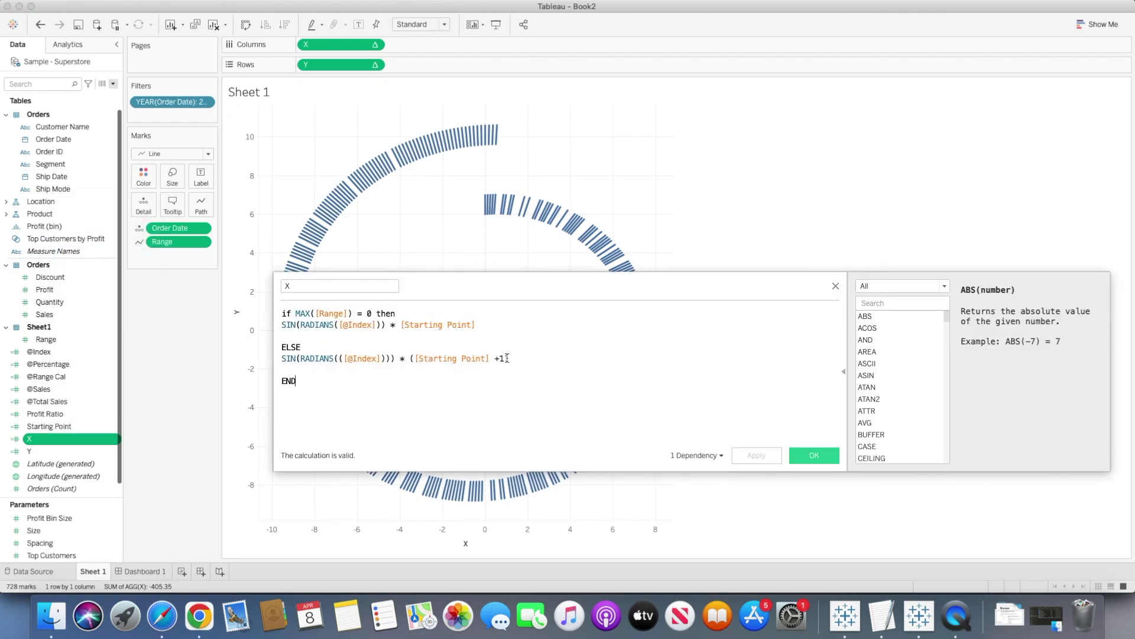
left_click_drag(506, 359, 497, 358)
key("BackSpace")
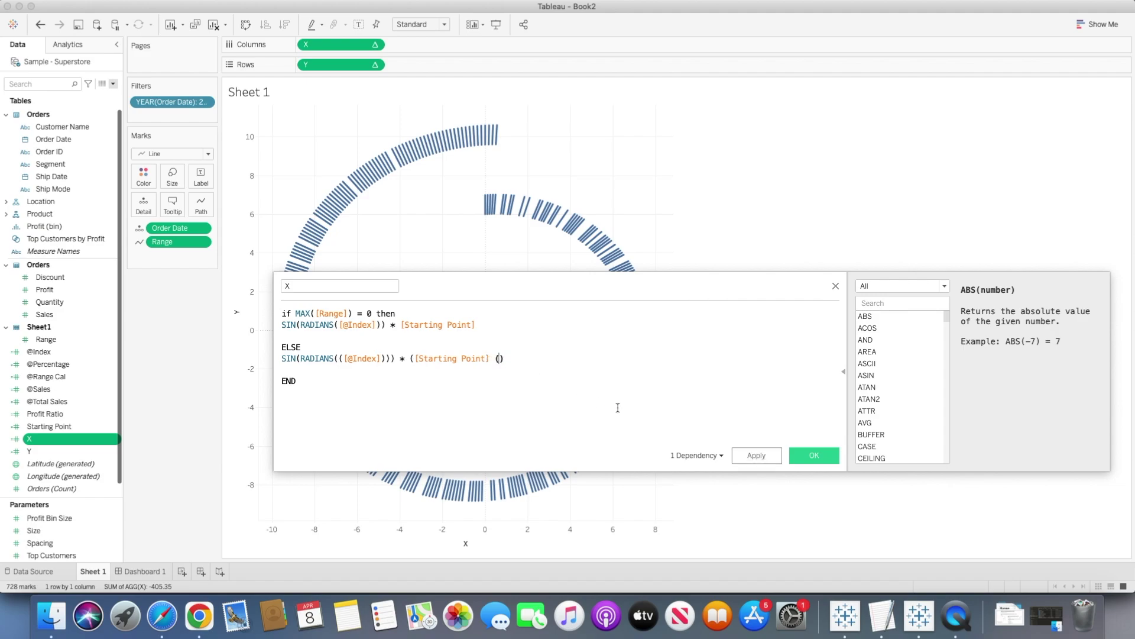
type("Per")
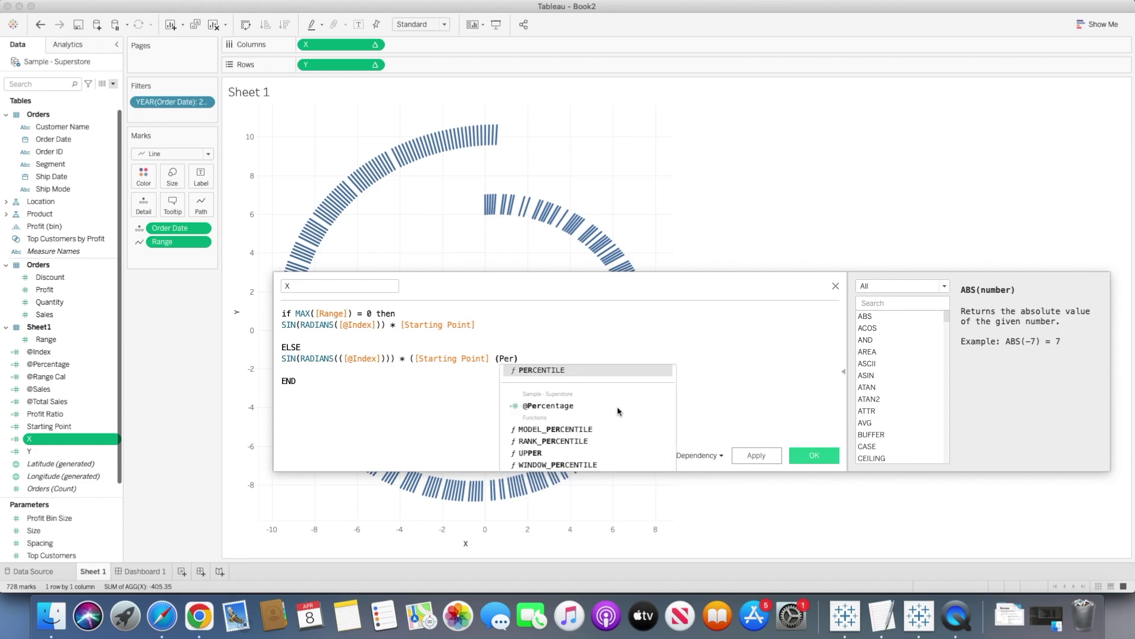
left_click(618, 410)
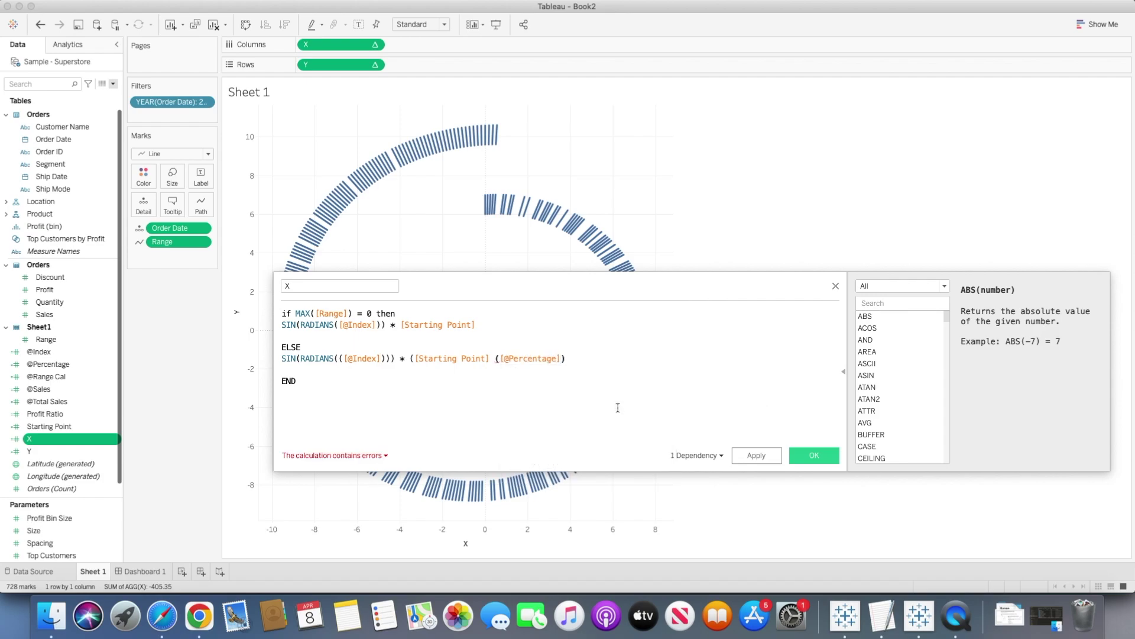
type("*siz")
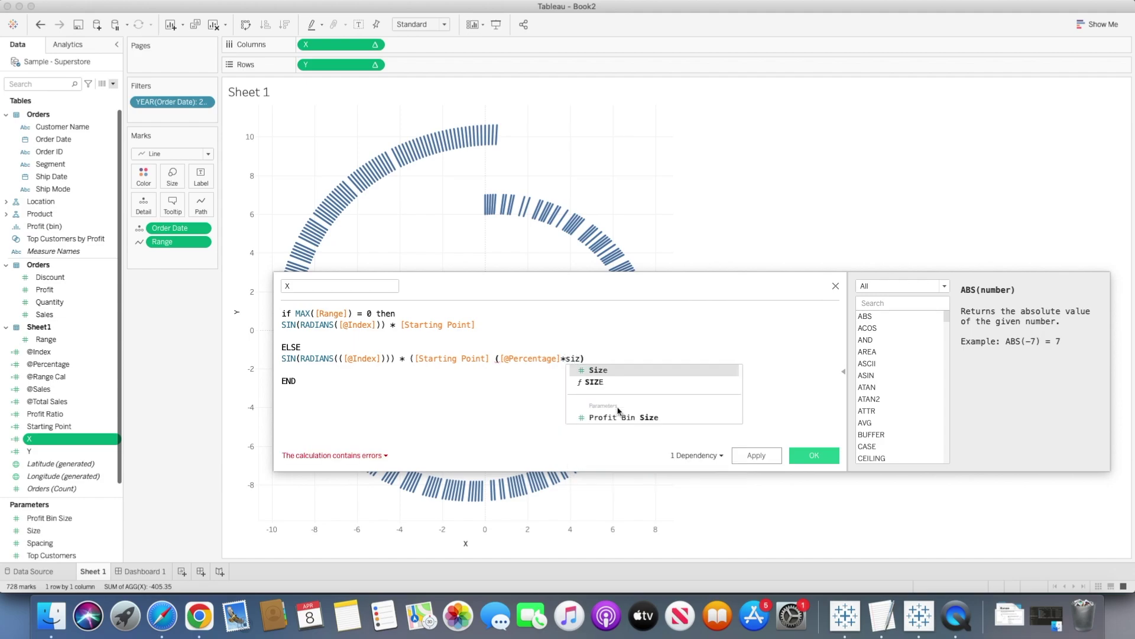
key("Return")
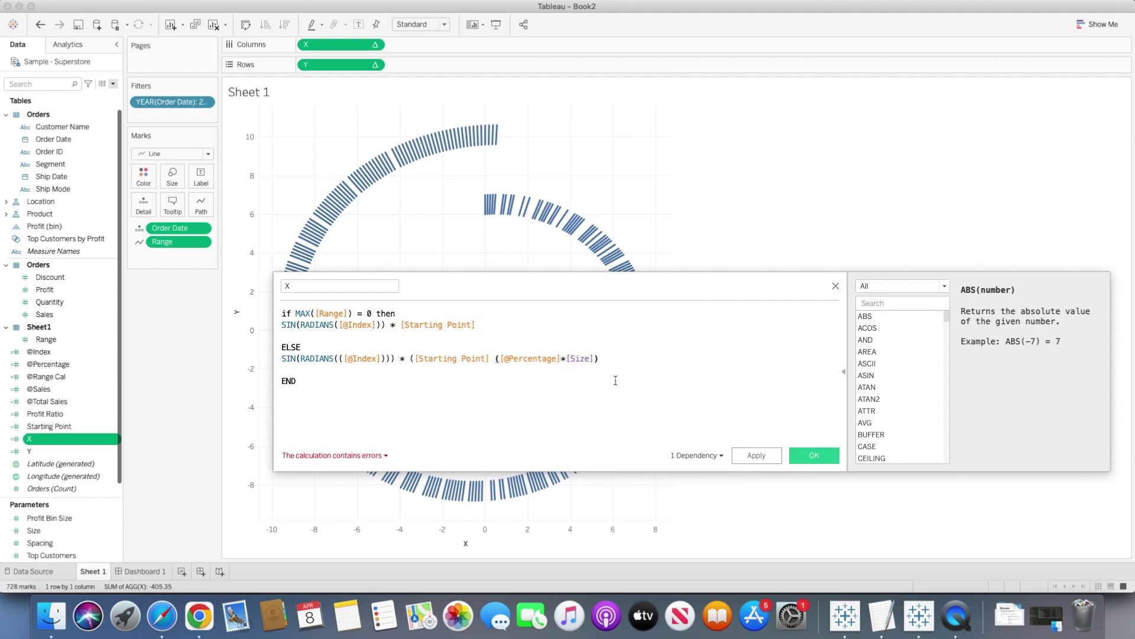
left_click(494, 359)
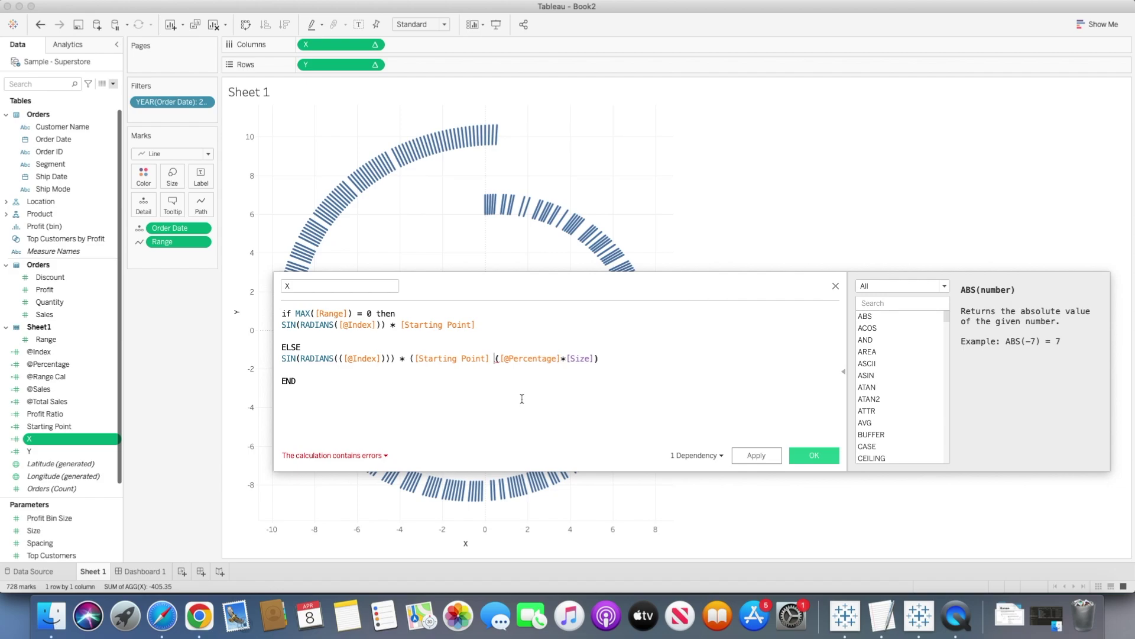
type("+")
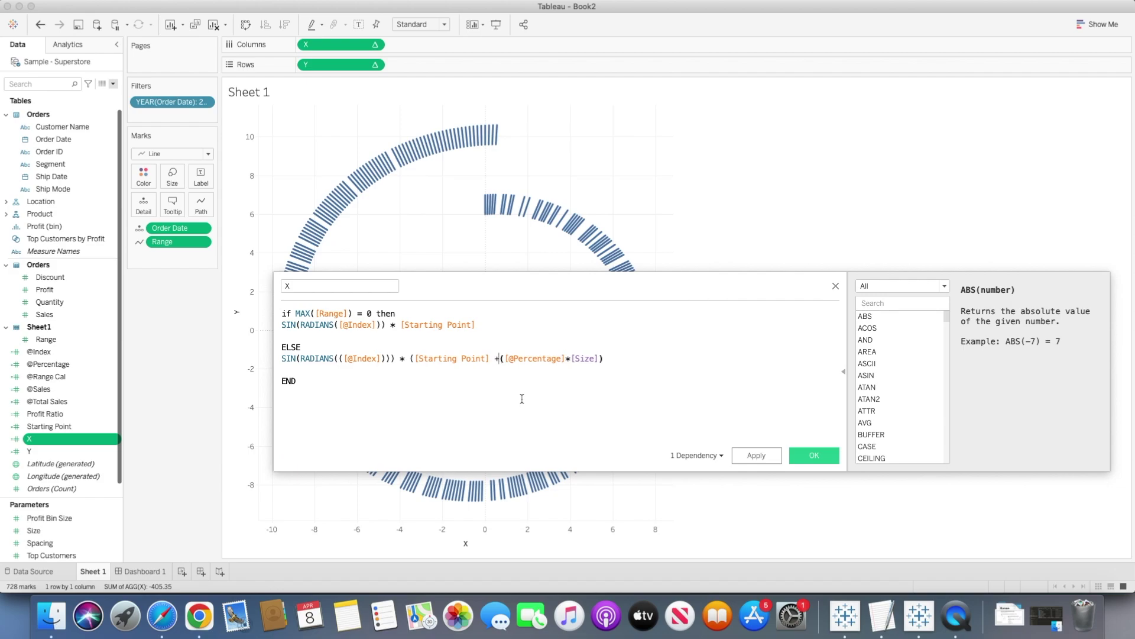
left_click(513, 387)
left_click(614, 358)
type(")")
left_click_drag(615, 358, 495, 359)
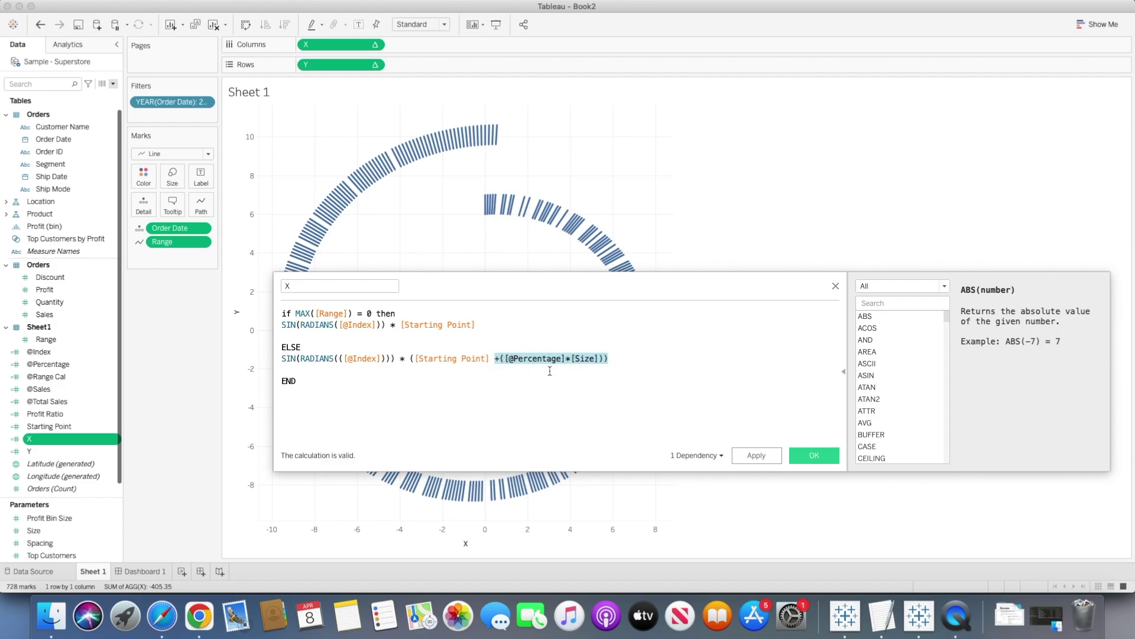
left_click(815, 457)
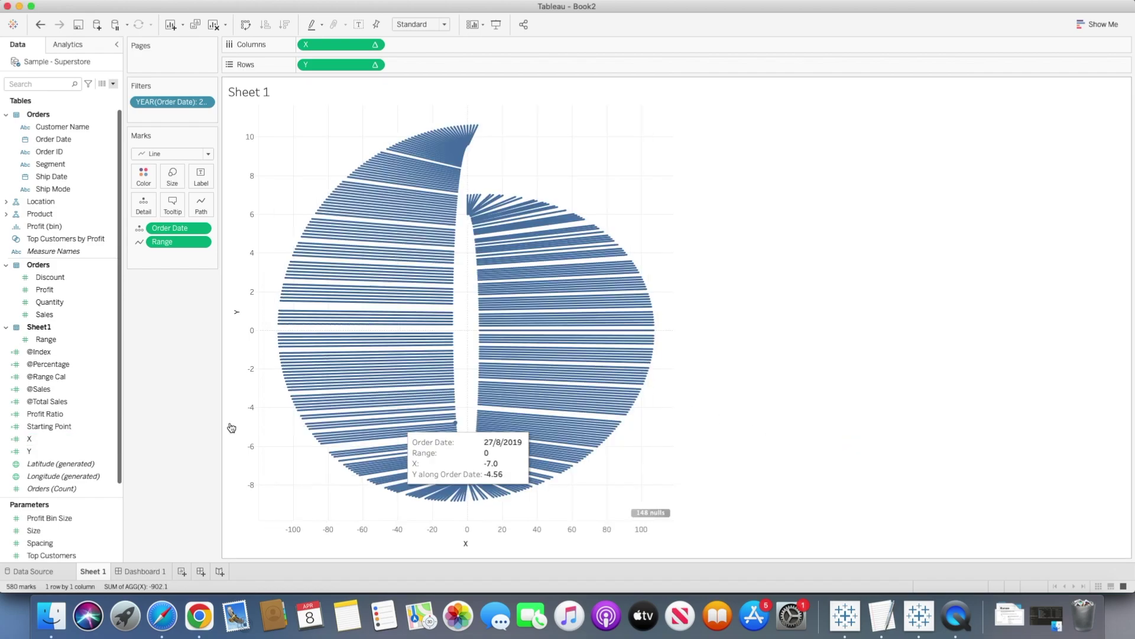
right_click(44, 452)
left_click(65, 267)
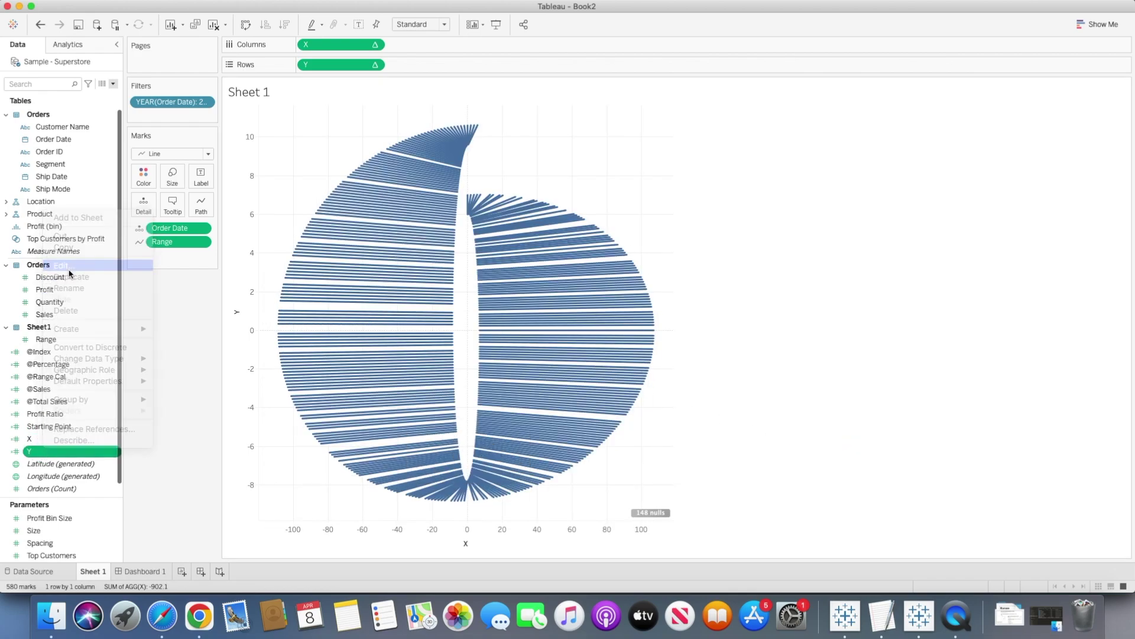
left_click_drag(507, 358, 495, 359)
type("*([@Percentage]*[Size]))")
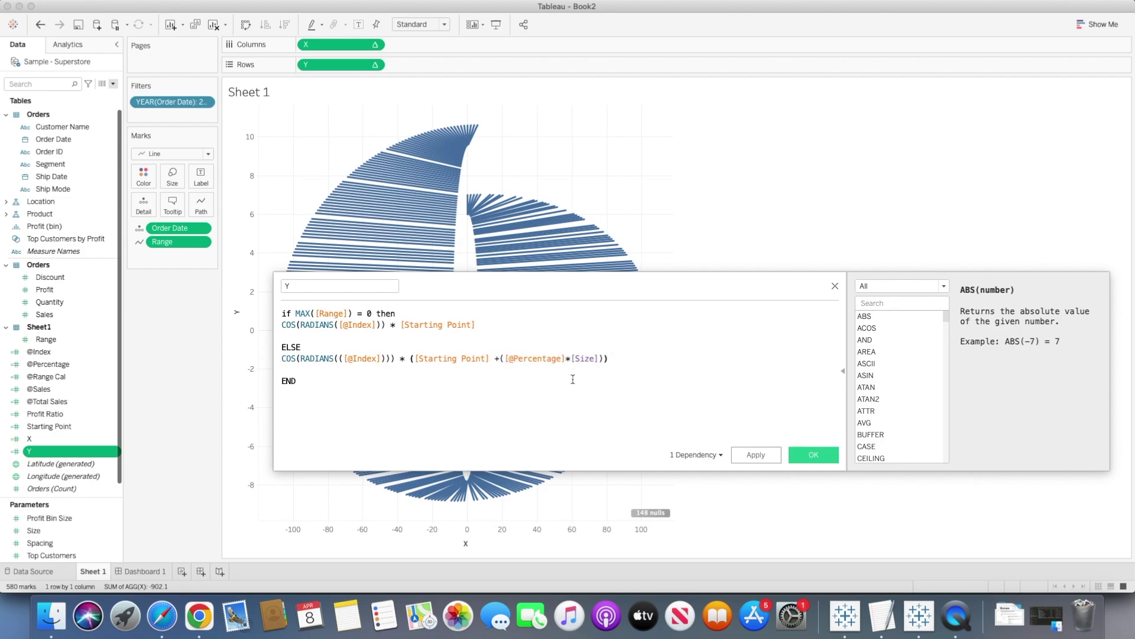
left_click(806, 454)
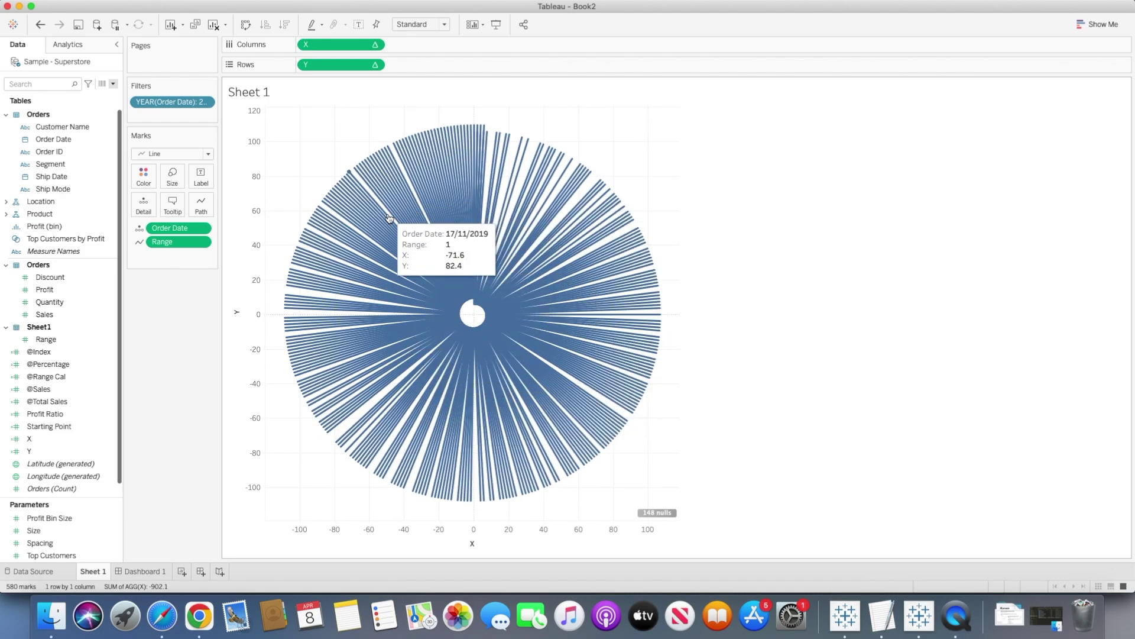
Step: Set the X field on Columns and the Y field on Rows to compute using Order Date
left_click(376, 45)
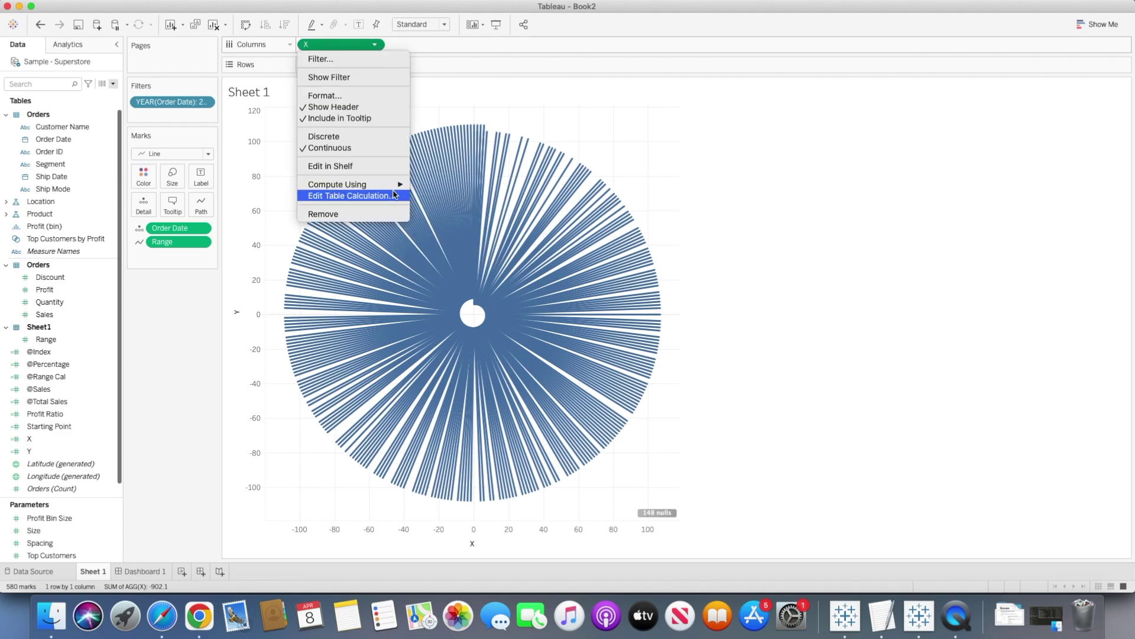
mouse_move(396, 185)
left_click(445, 210)
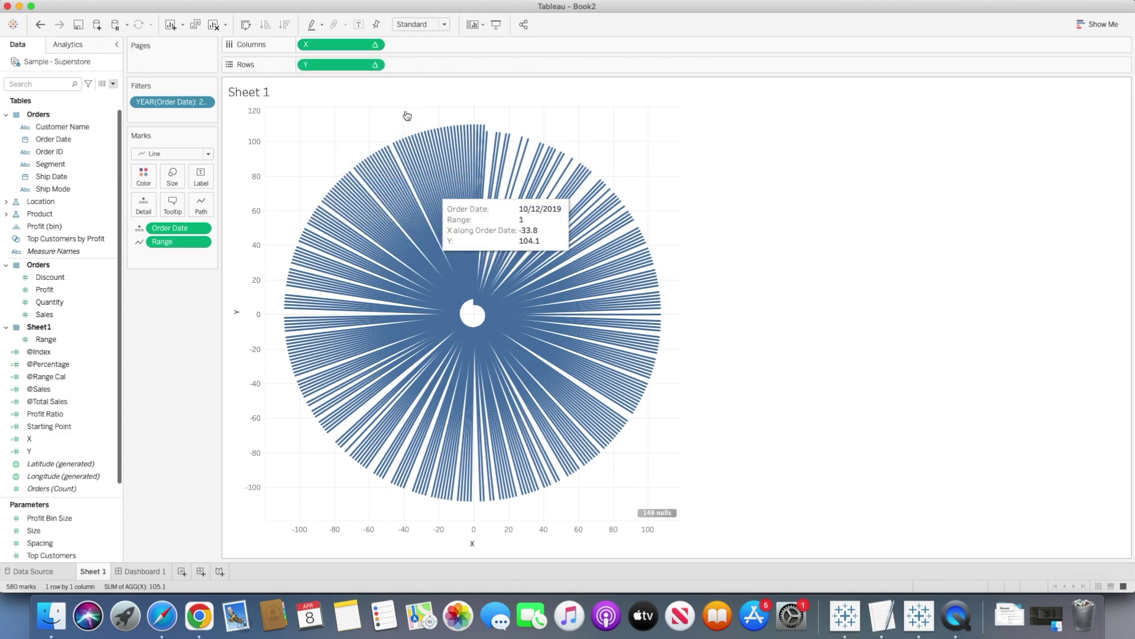
left_click(375, 64)
mouse_move(384, 205)
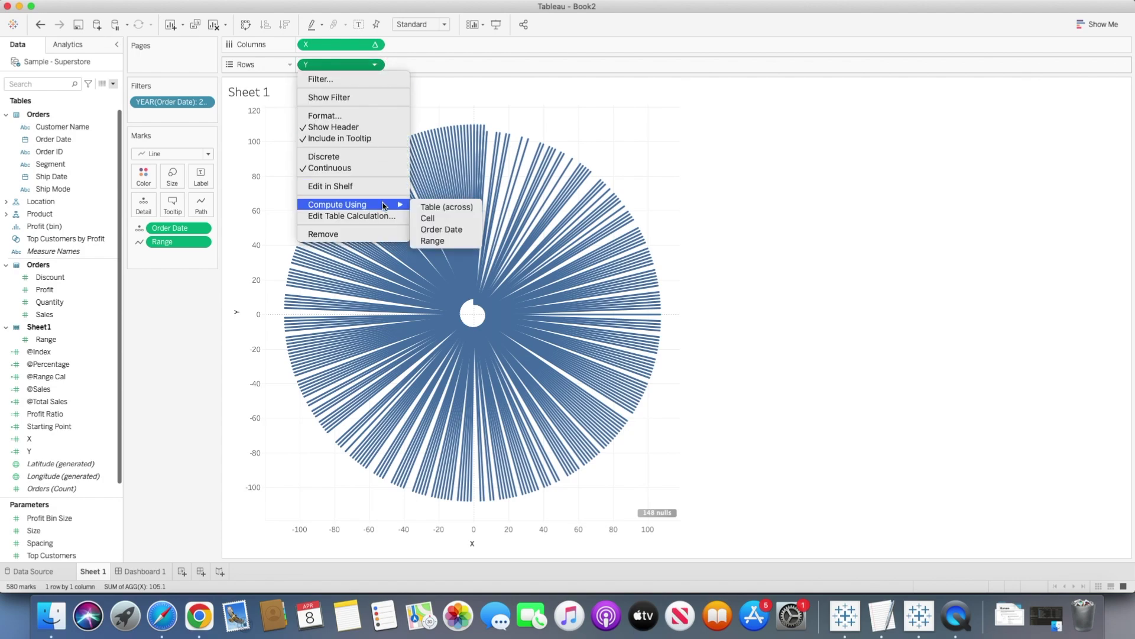
left_click(433, 230)
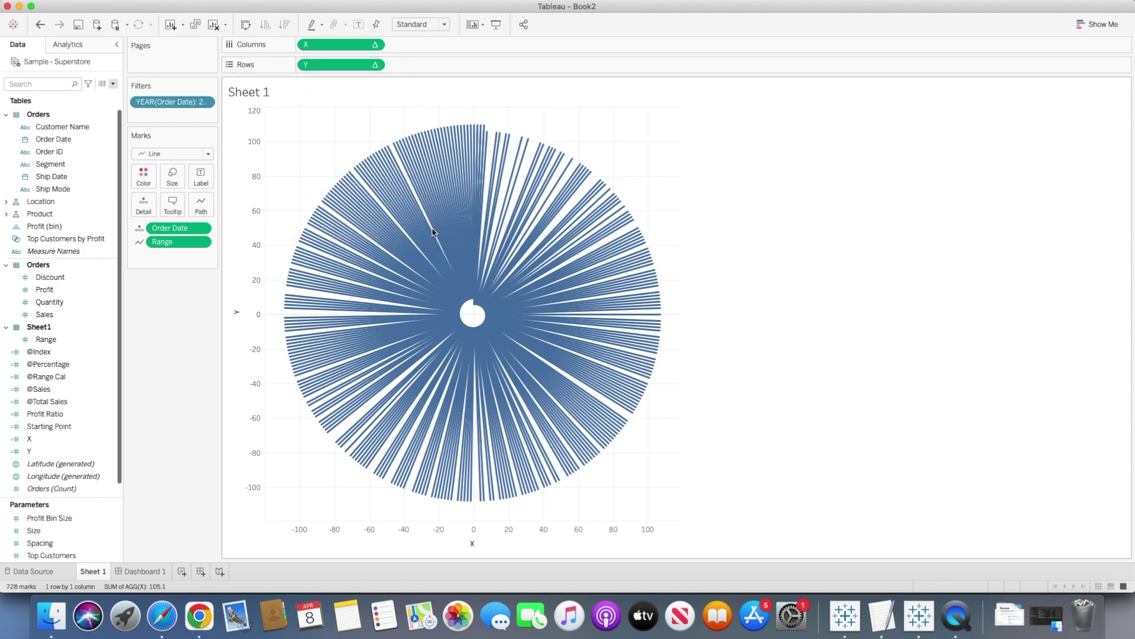
left_click(375, 46)
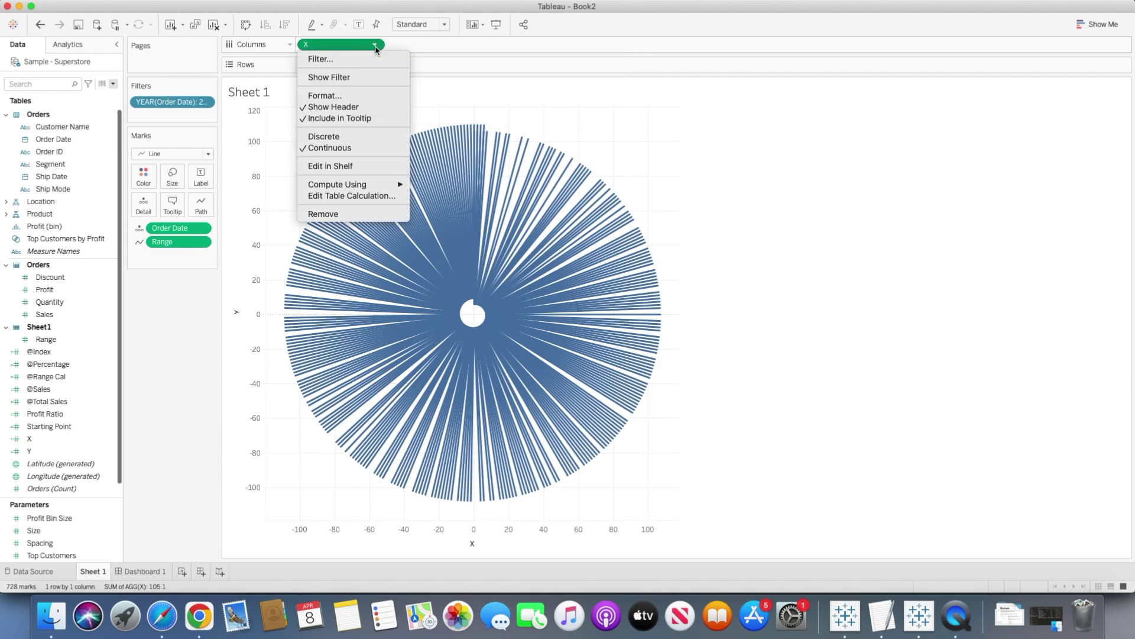
left_click(382, 196)
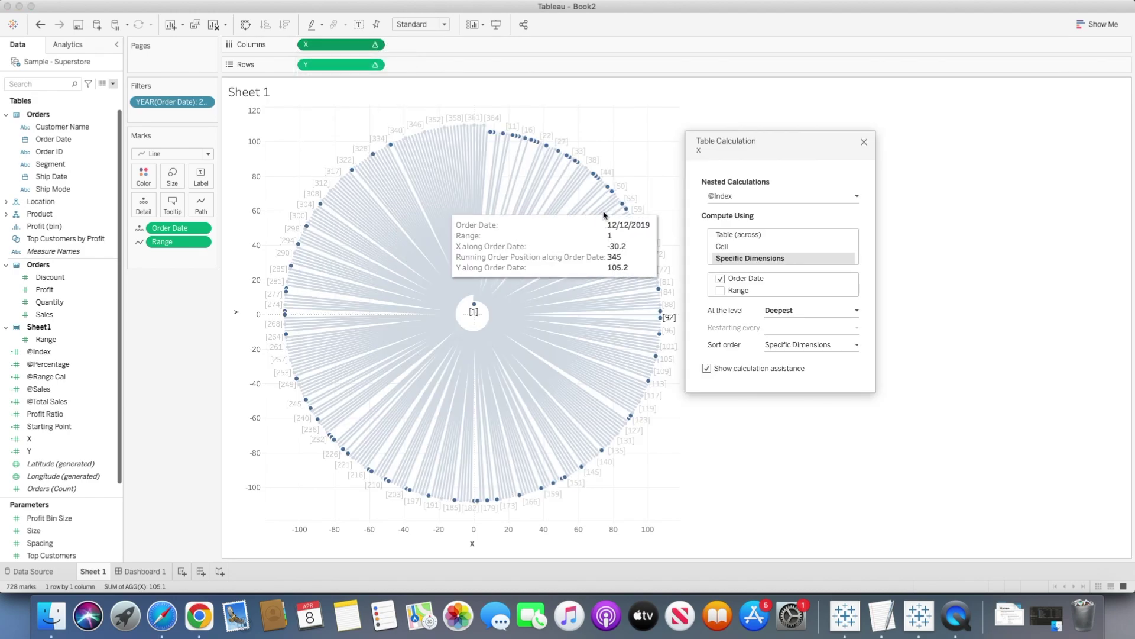
left_click(735, 203)
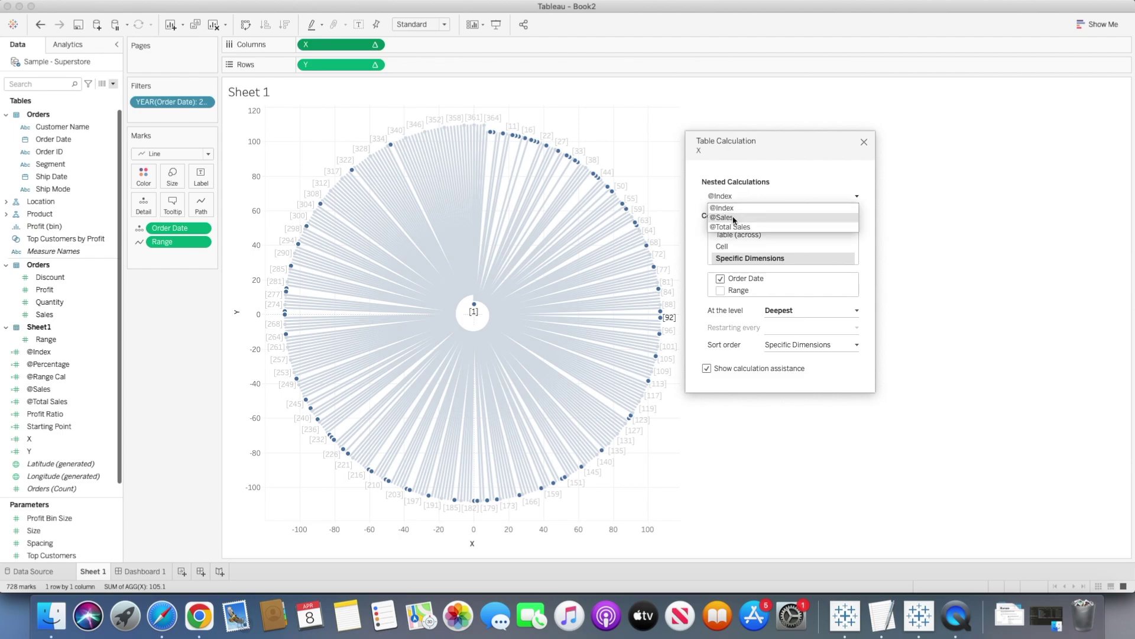
left_click(734, 218)
left_click(721, 295)
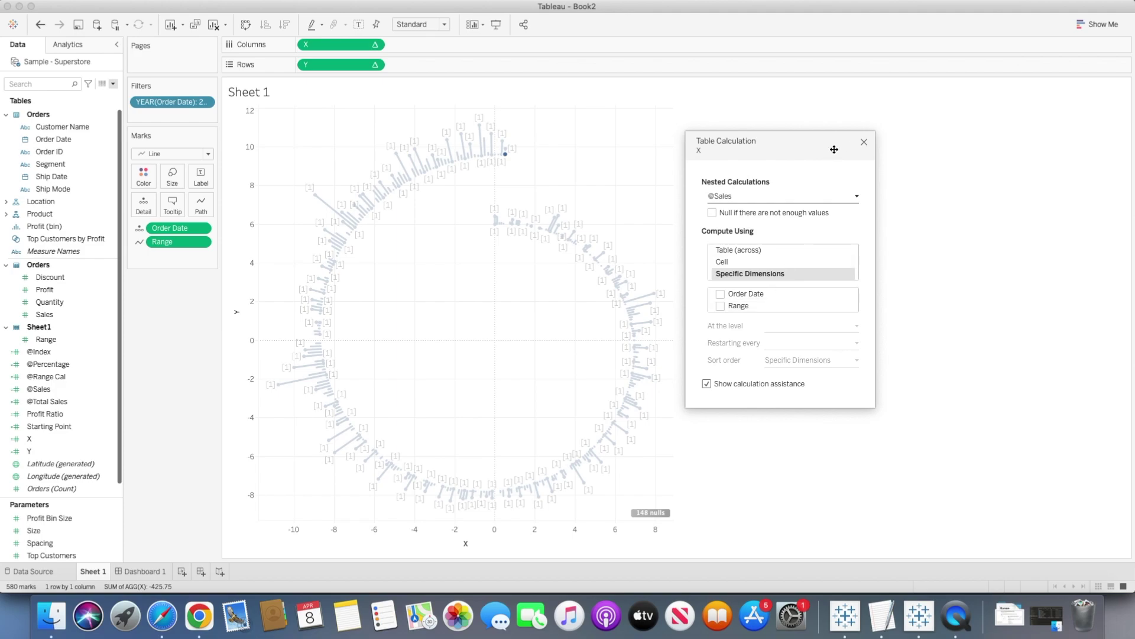
left_click(864, 142)
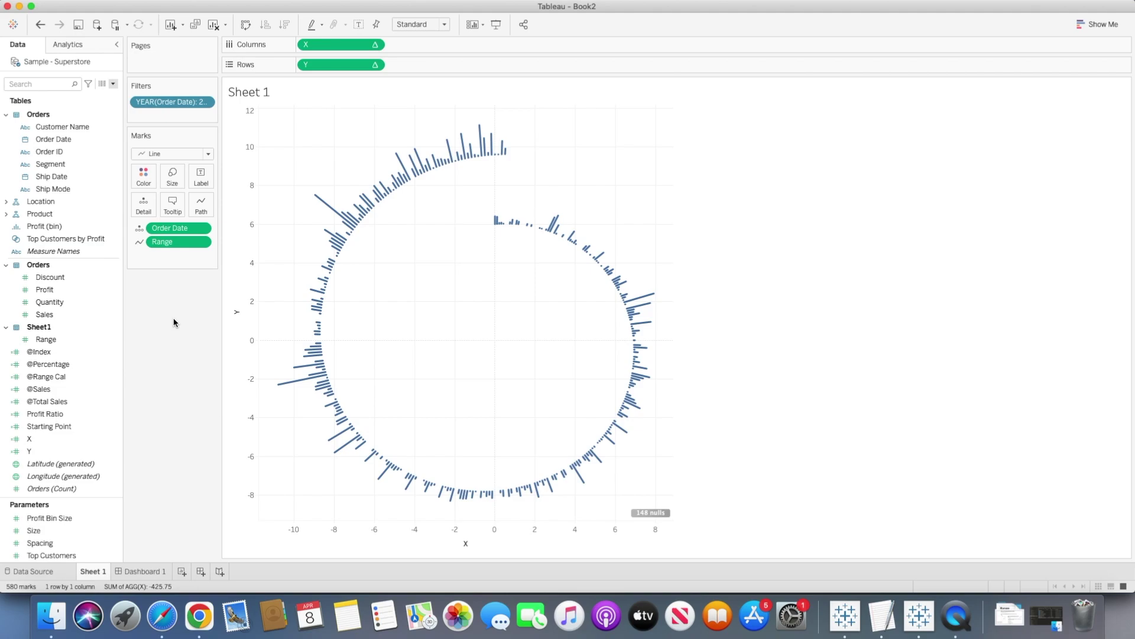
left_click_drag(40, 388, 139, 180)
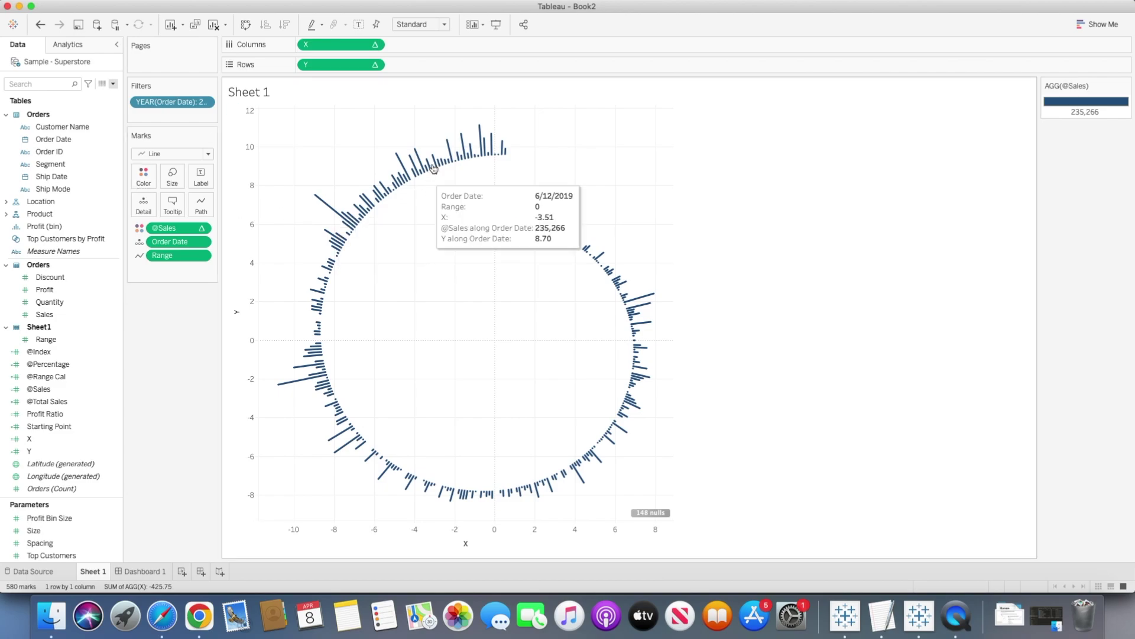
left_click(201, 228)
mouse_move(223, 358)
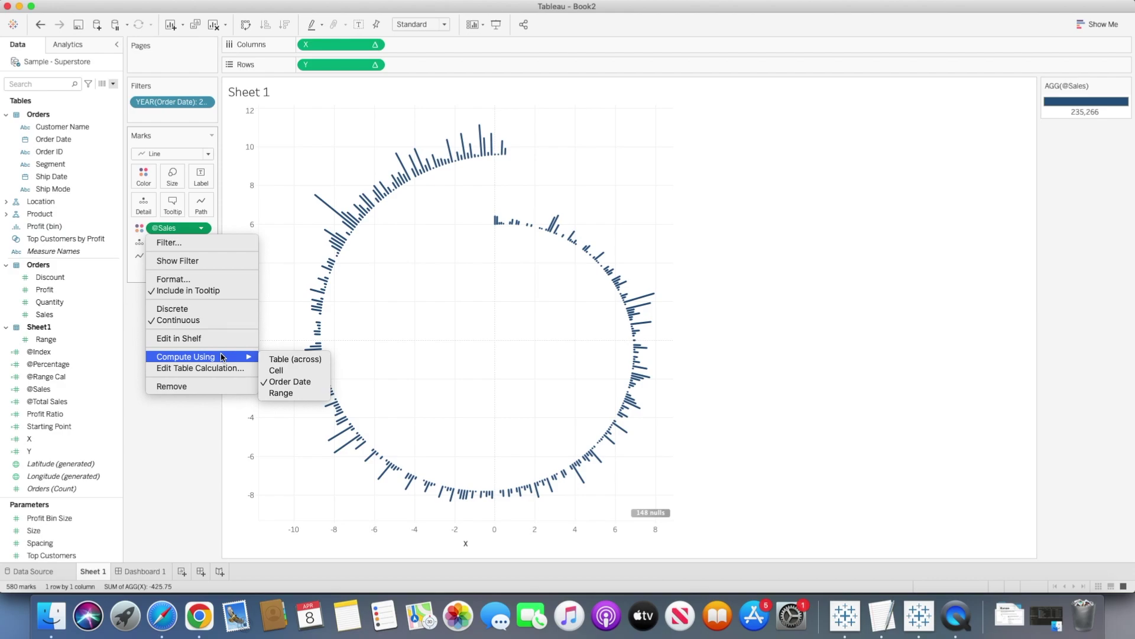
left_click(275, 393)
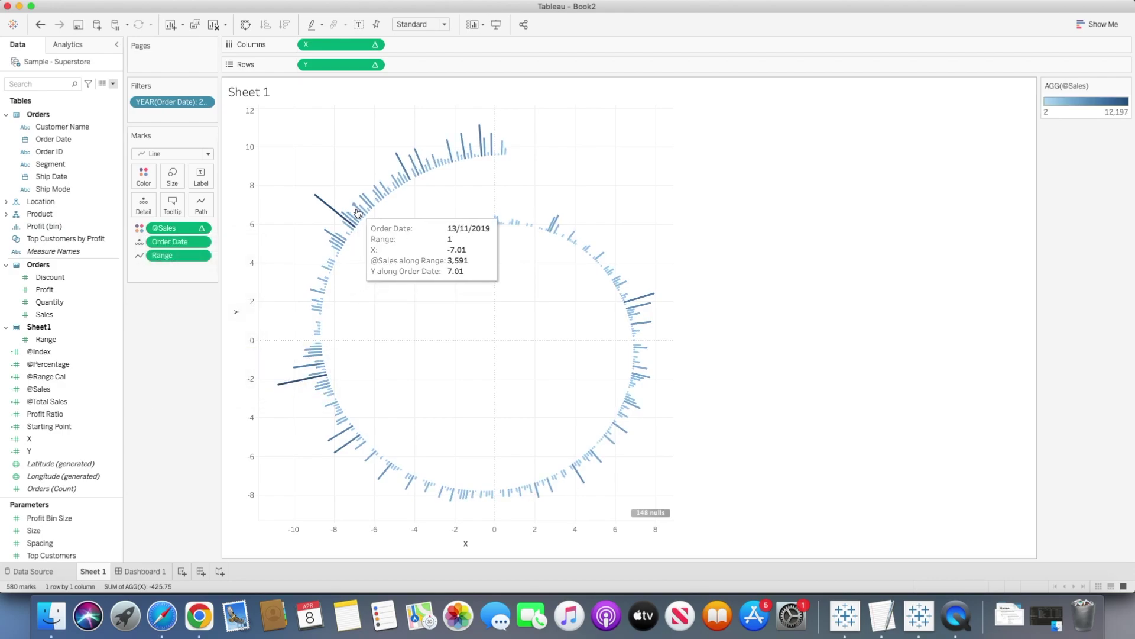
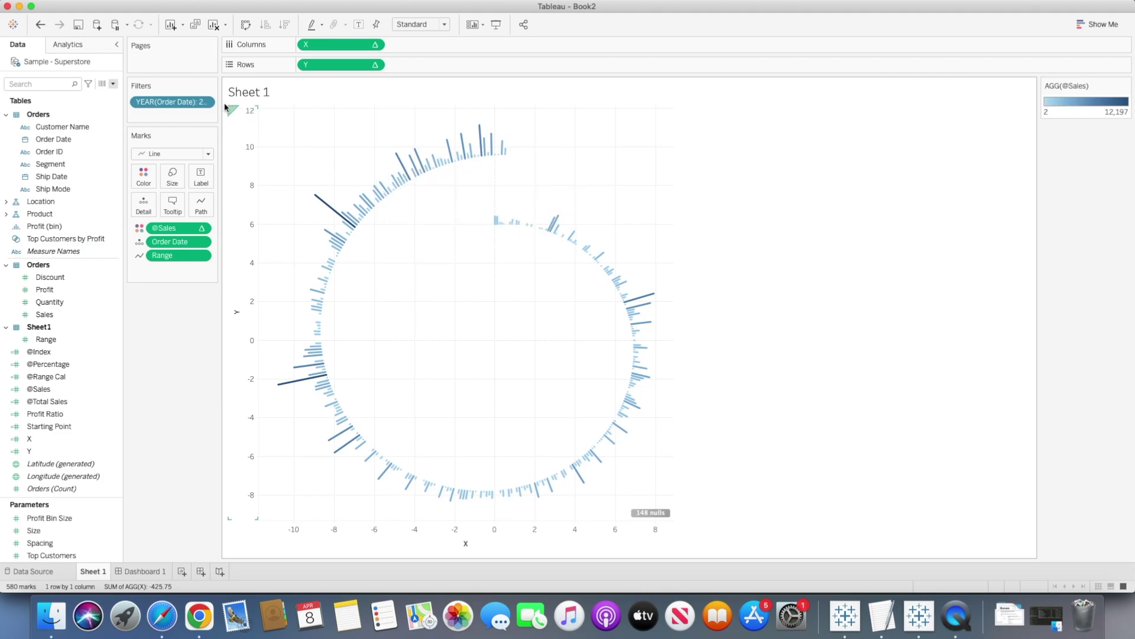
Step: Show the Order Date year filter and select 2020 instead of 2019
left_click(205, 102)
left_click(188, 134)
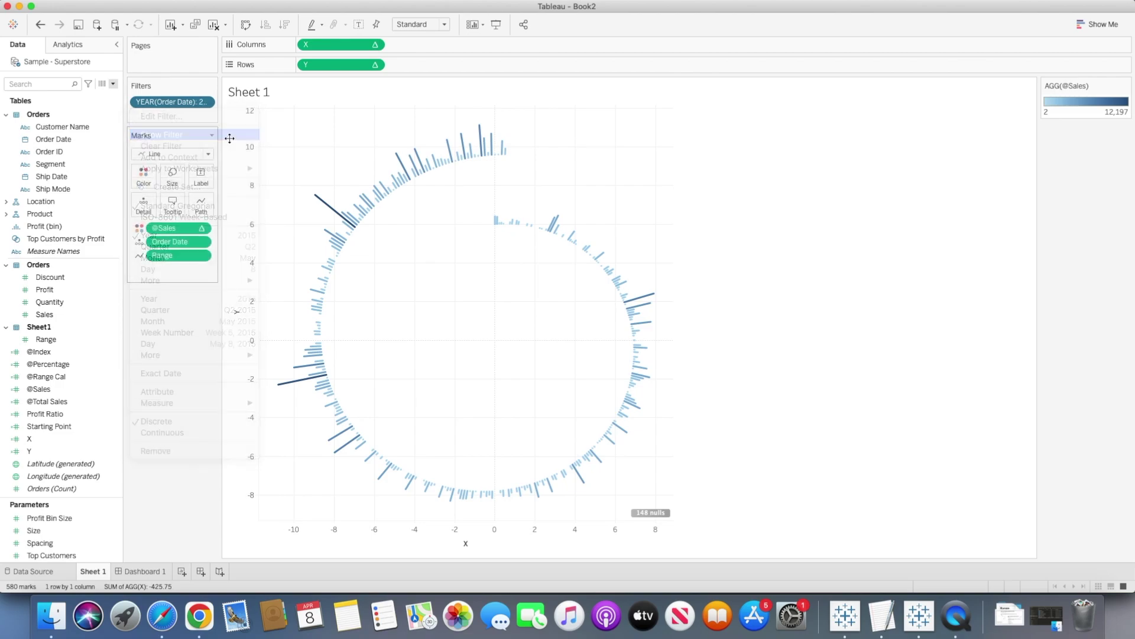
left_click(1050, 135)
left_click(1050, 125)
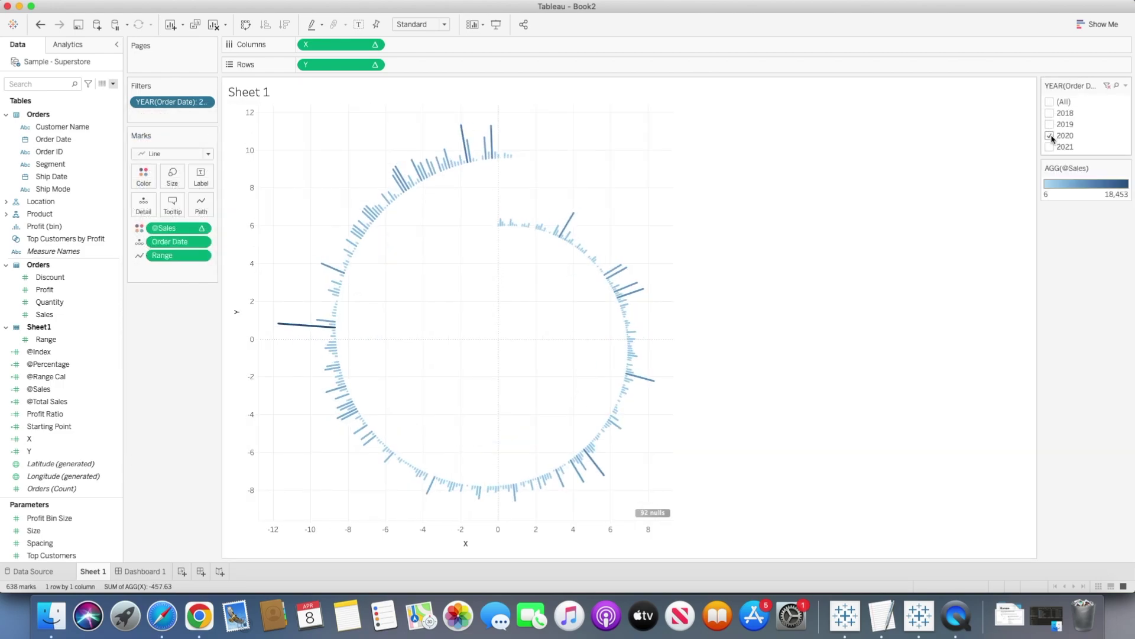
Step: Try adding 2019 and 2018 to the year filter, and return to 2020 only
left_click(1050, 125)
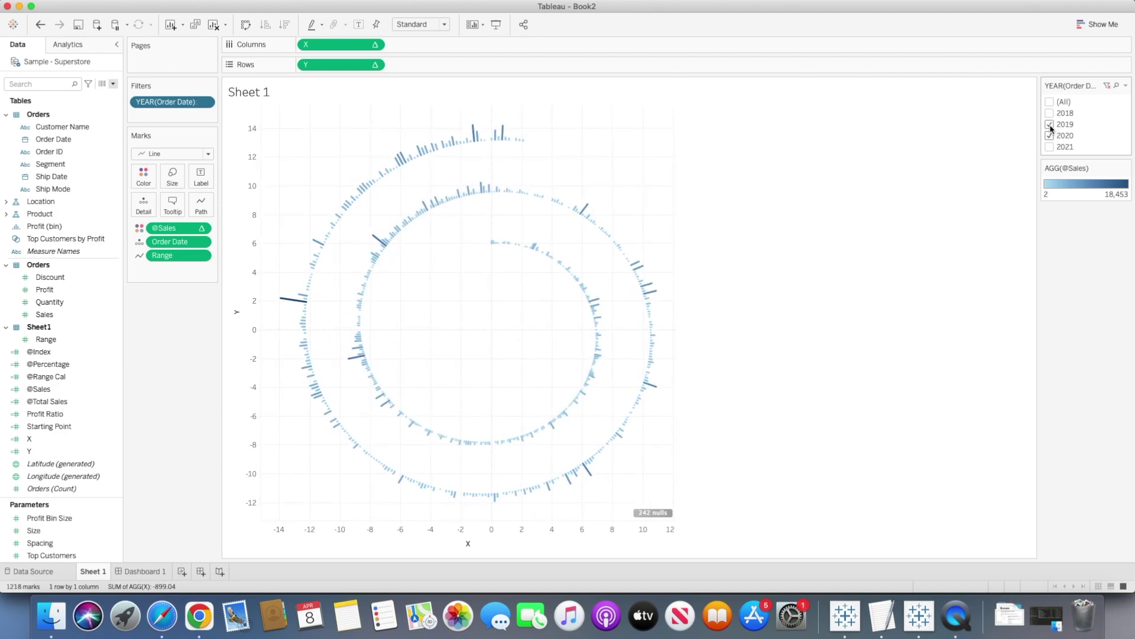
left_click(1050, 113)
left_click(1050, 113)
left_click(1050, 125)
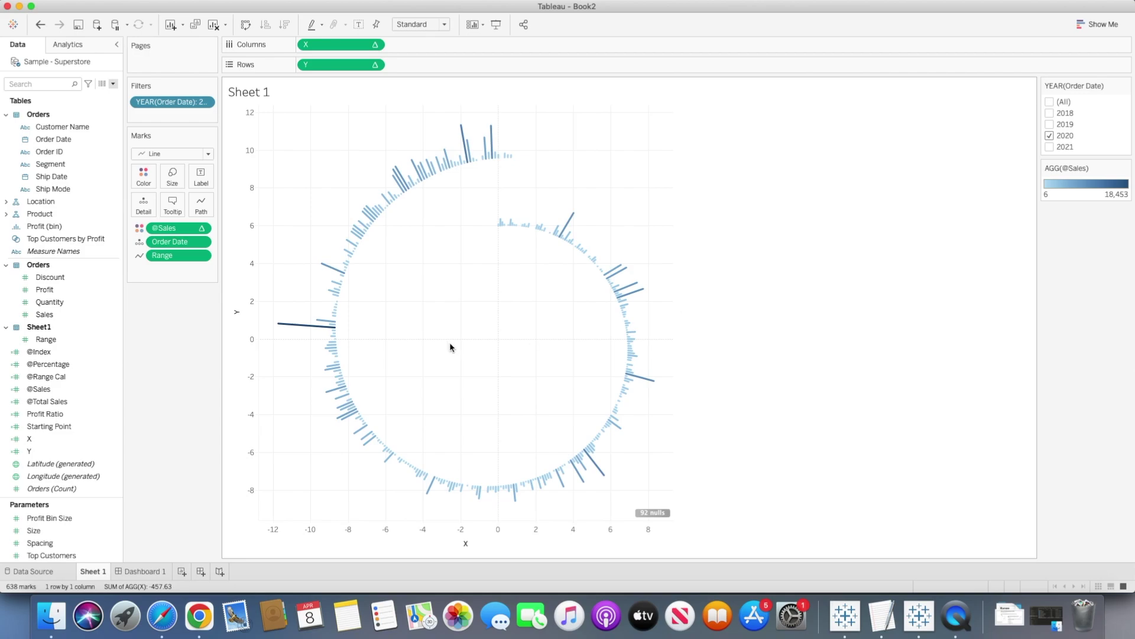
Step: Show the controls for the Spacing and Size parameters beside the chart
left_click(56, 543)
right_click(56, 543)
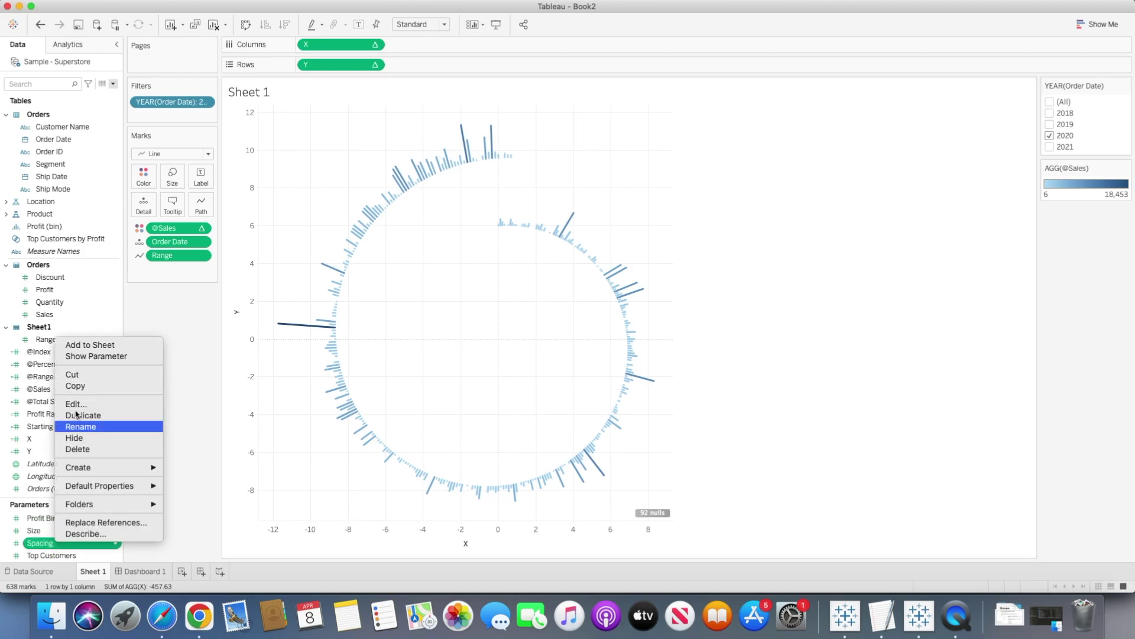
left_click(83, 357)
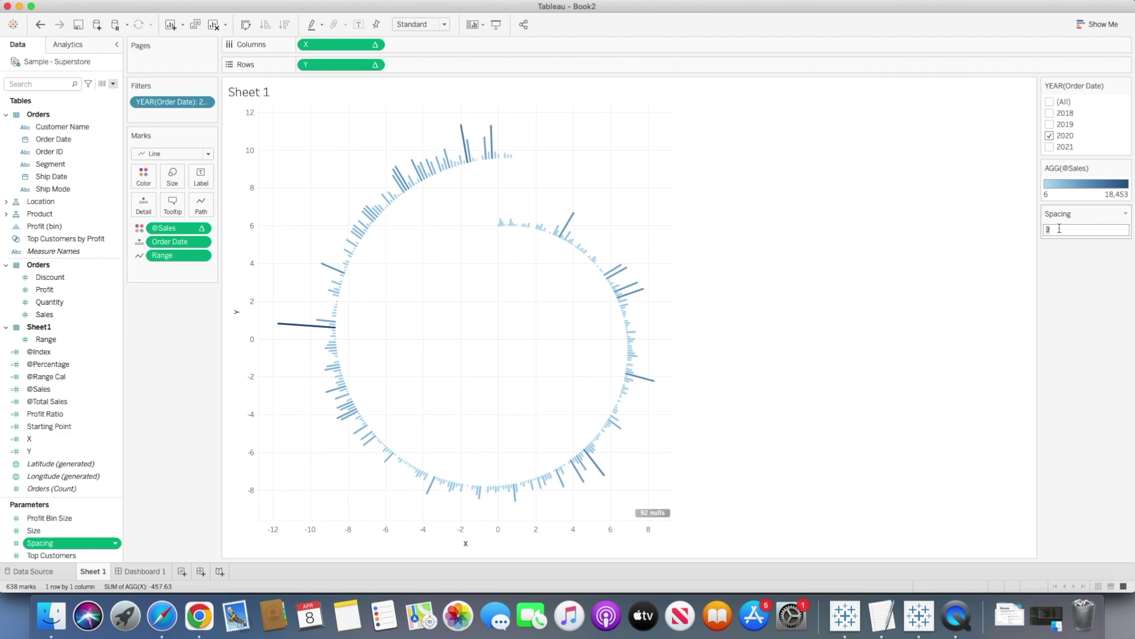
left_click(89, 531)
right_click(94, 530)
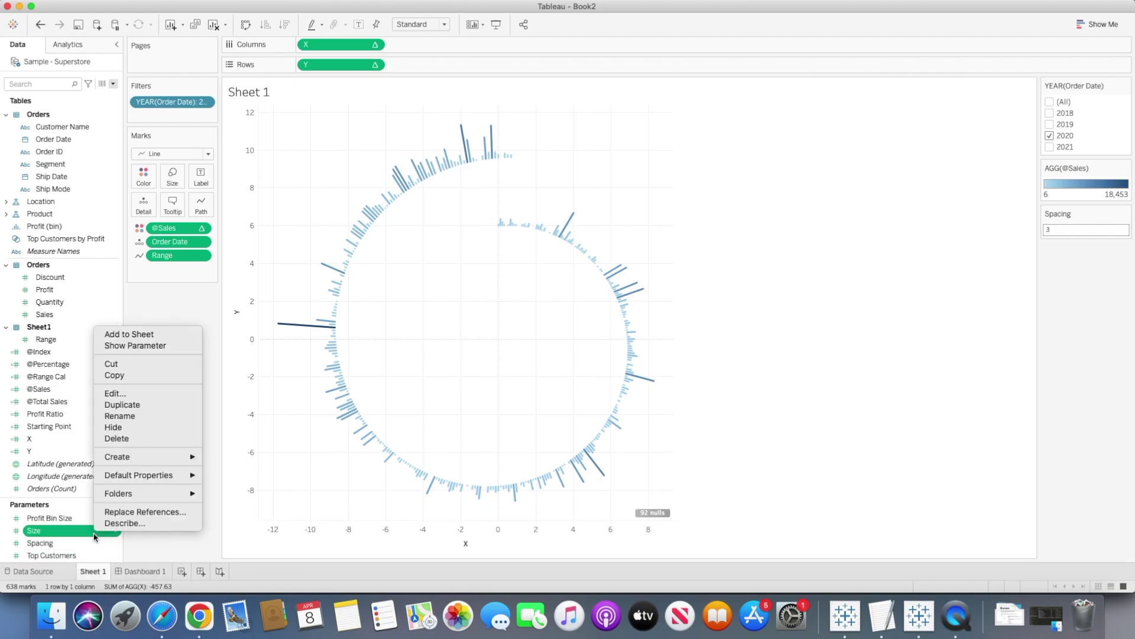
left_click(171, 347)
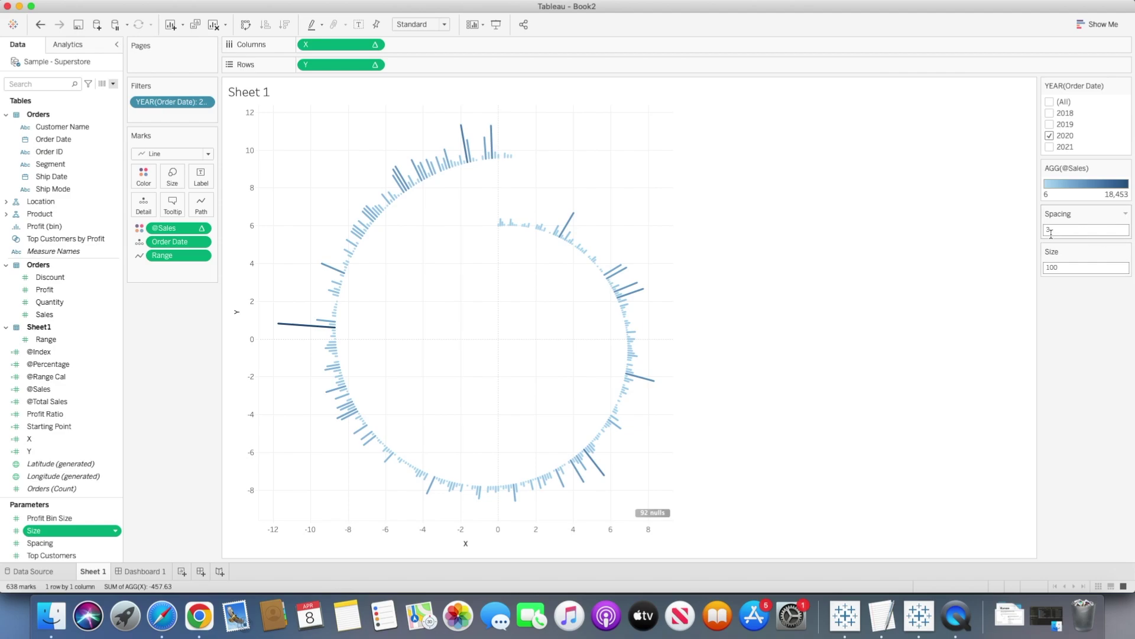
Step: Try the Size parameter at 500 and 150, and return it to 100
left_click(1045, 270)
type("500")
key("Return")
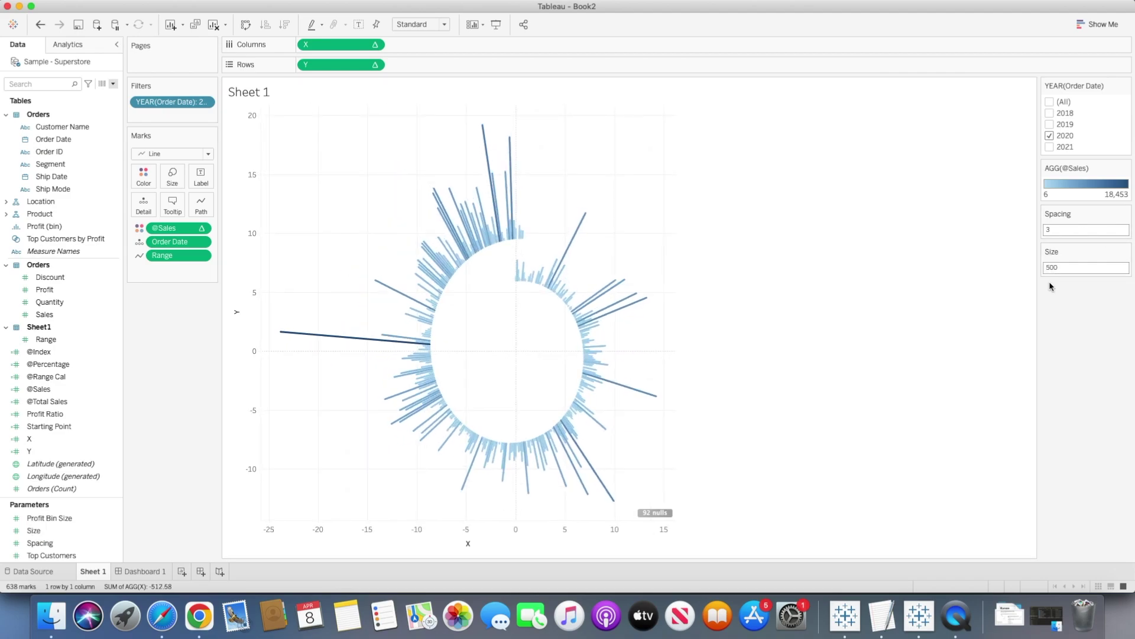
left_click(1055, 268)
type("1")
key("Return")
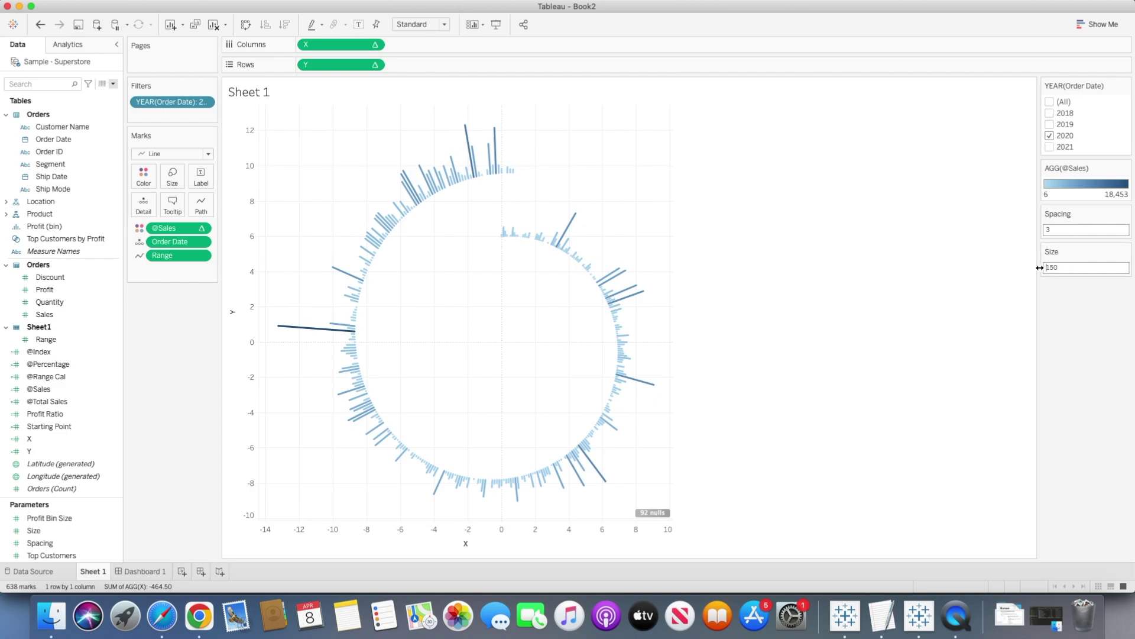
double_click(1035, 267)
type("10")
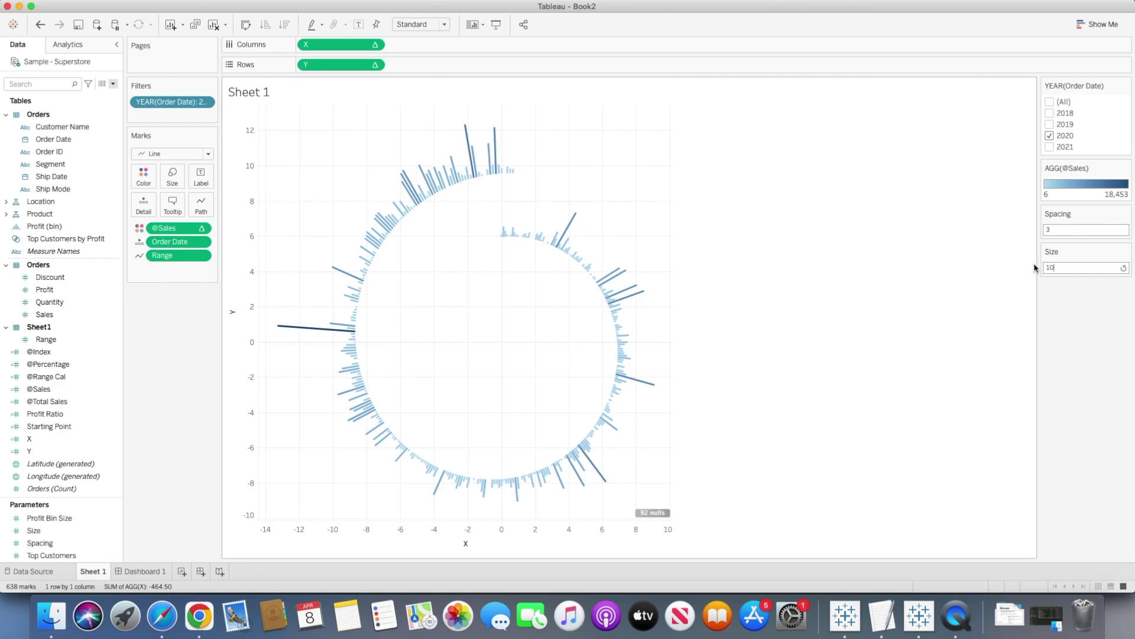
type("0")
key("Return")
Step: Try a Spacing parameter value of 5 and set it to 6 instead
left_click(1018, 223)
double_click(1054, 228)
type("5")
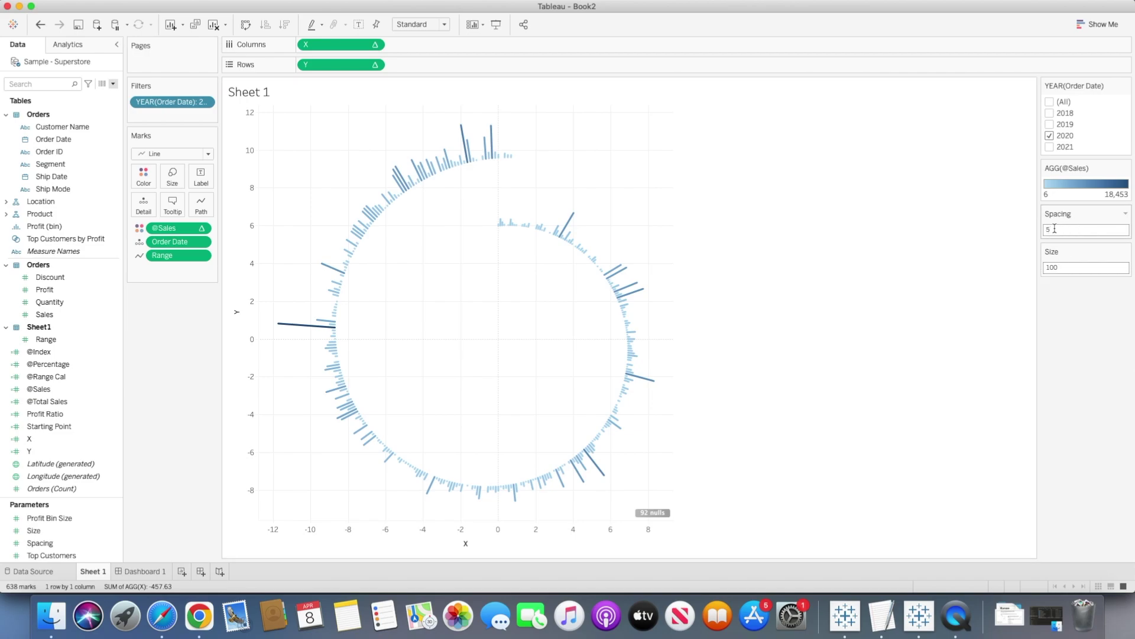
left_click(1035, 229)
type("6")
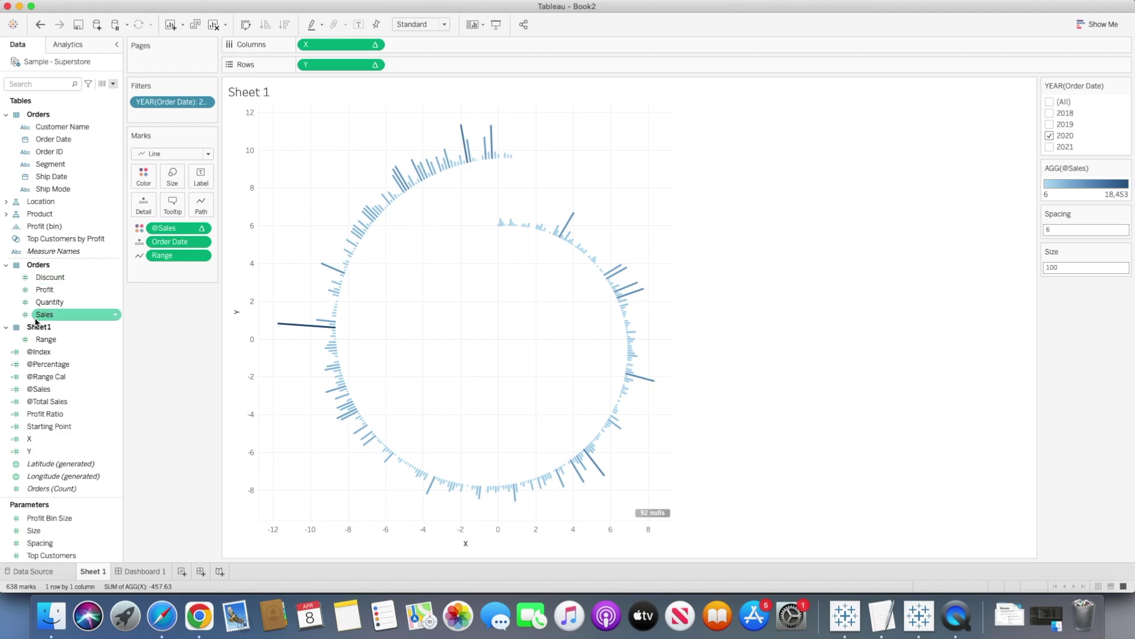
right_click(45, 355)
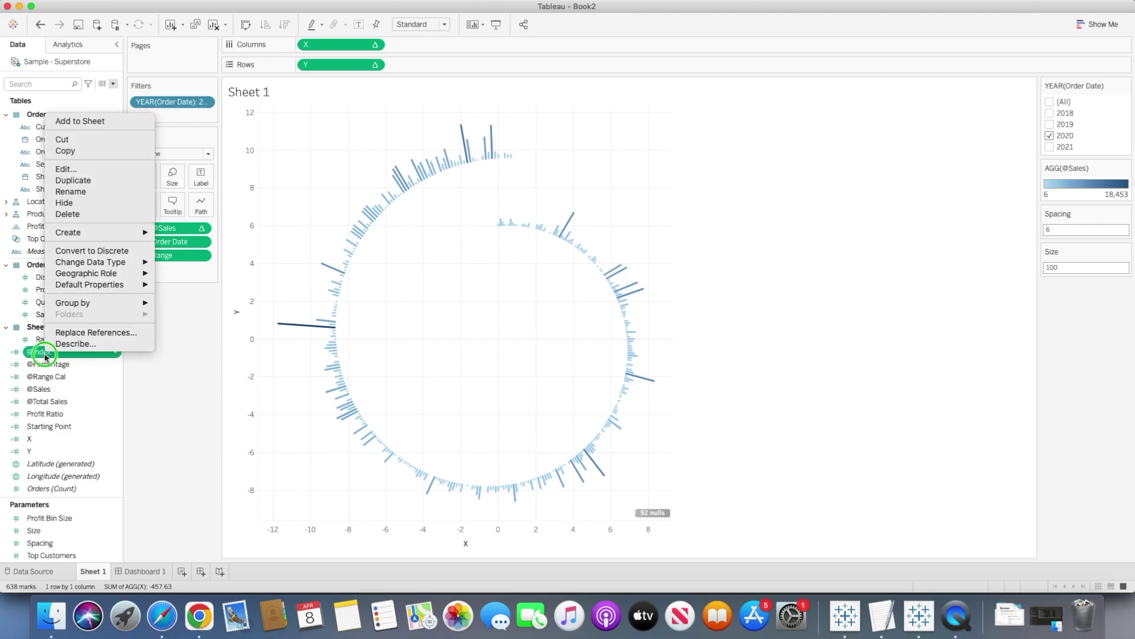
left_click(74, 169)
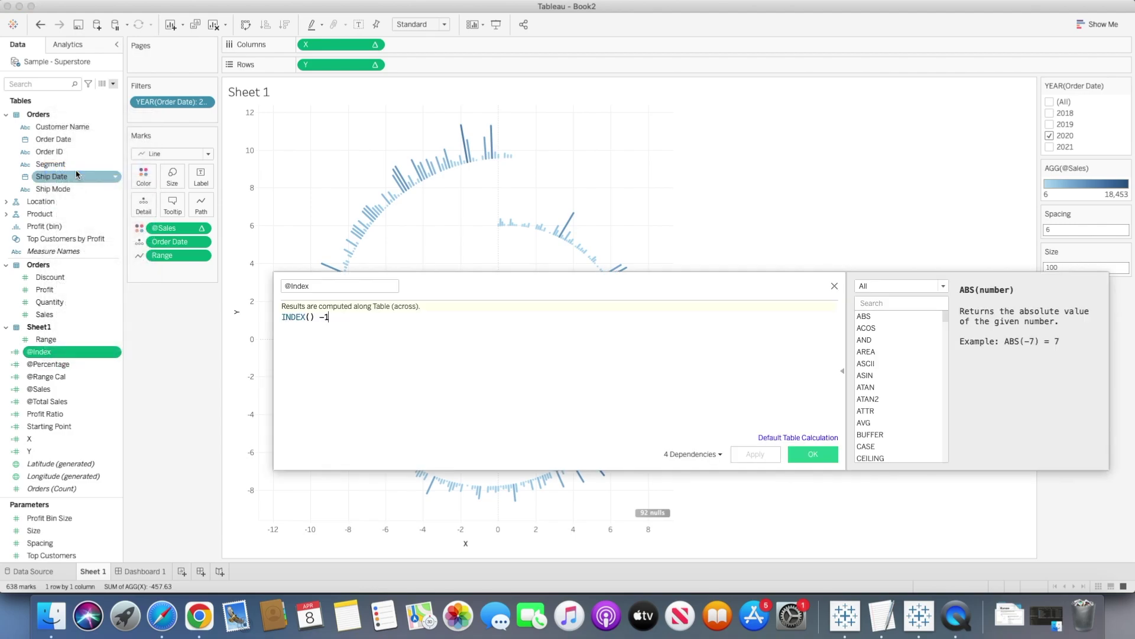
left_click(339, 318)
type("(")
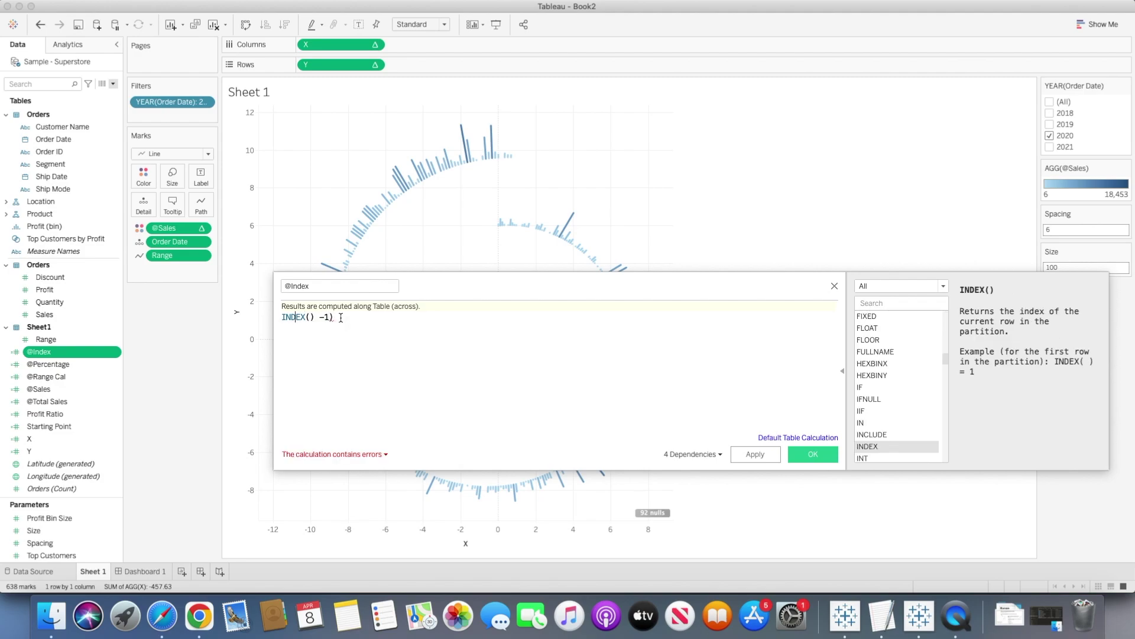
key("Home")
type("(")
left_click(341, 317)
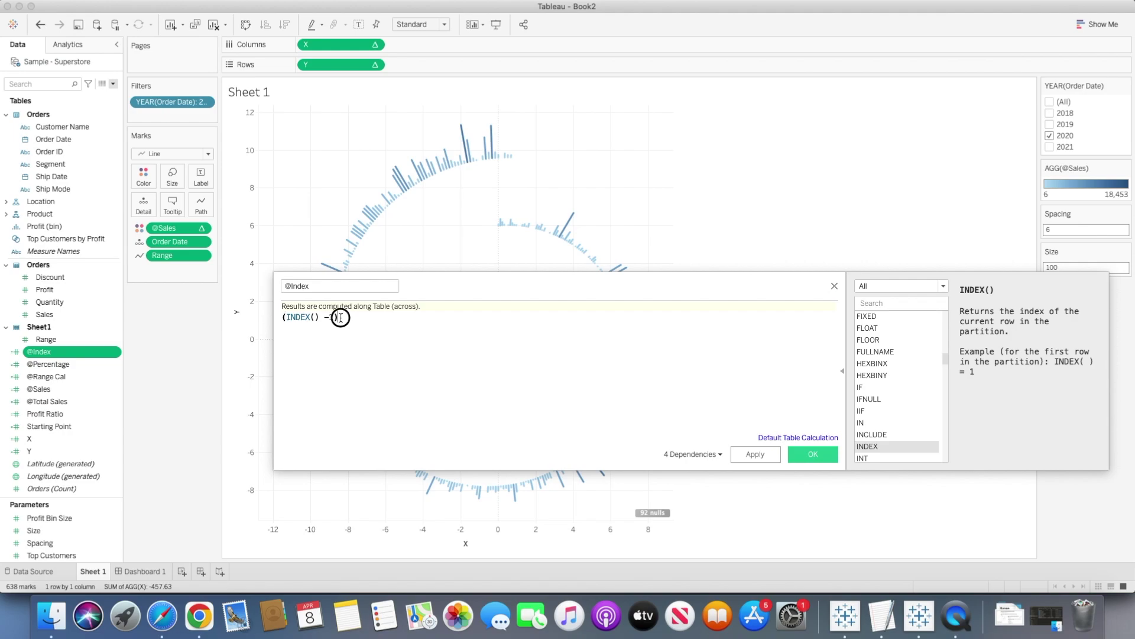
type("*siz")
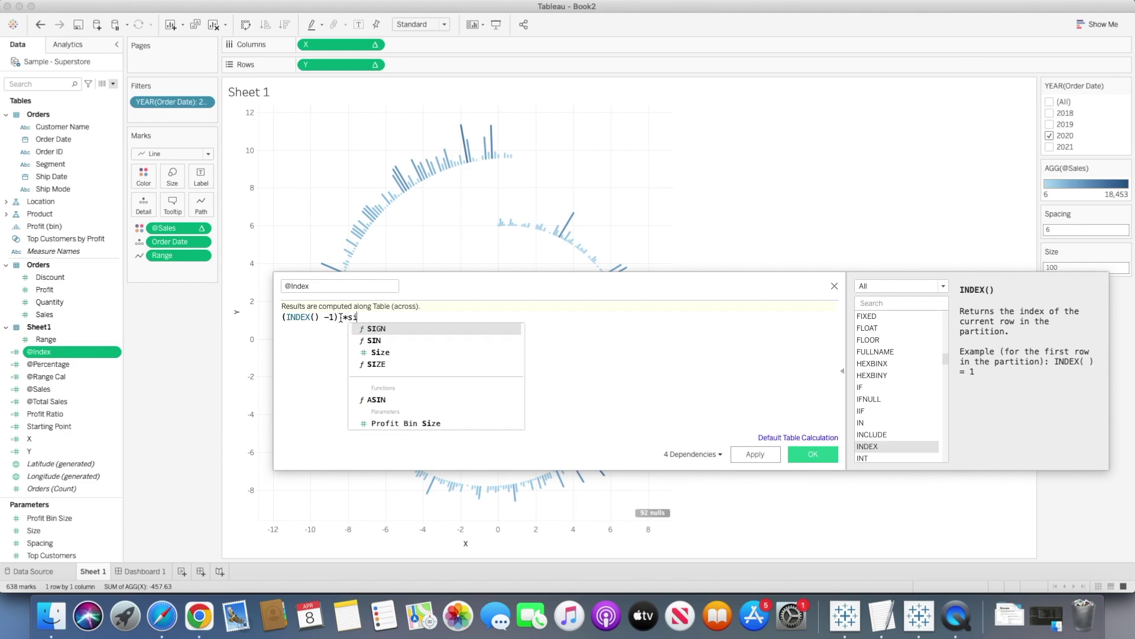
left_click(376, 328)
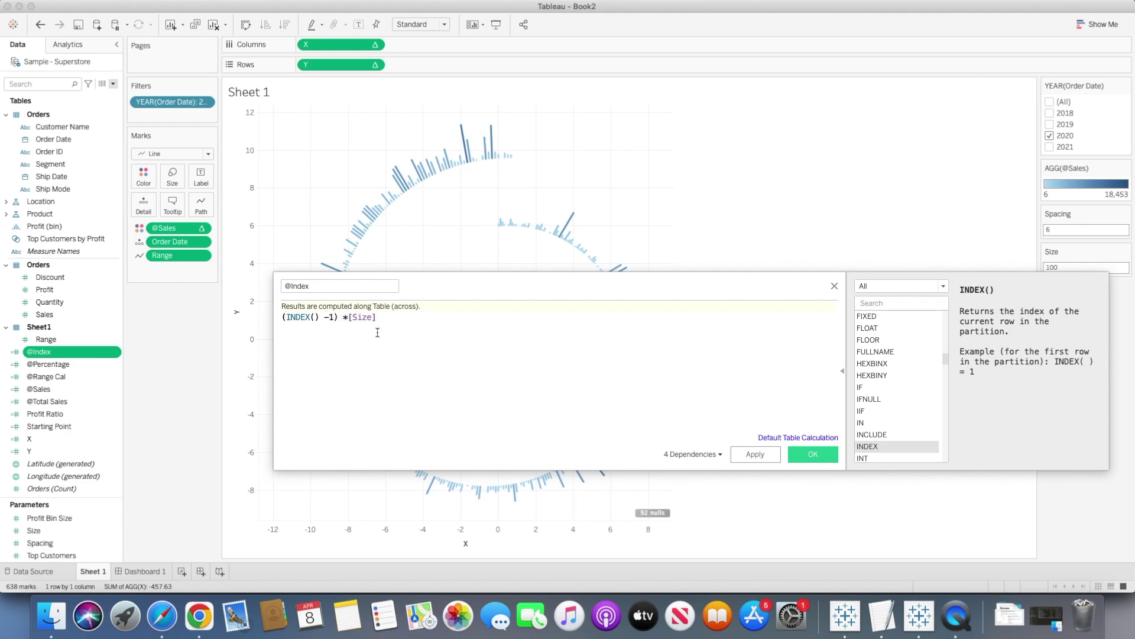
left_click(798, 452)
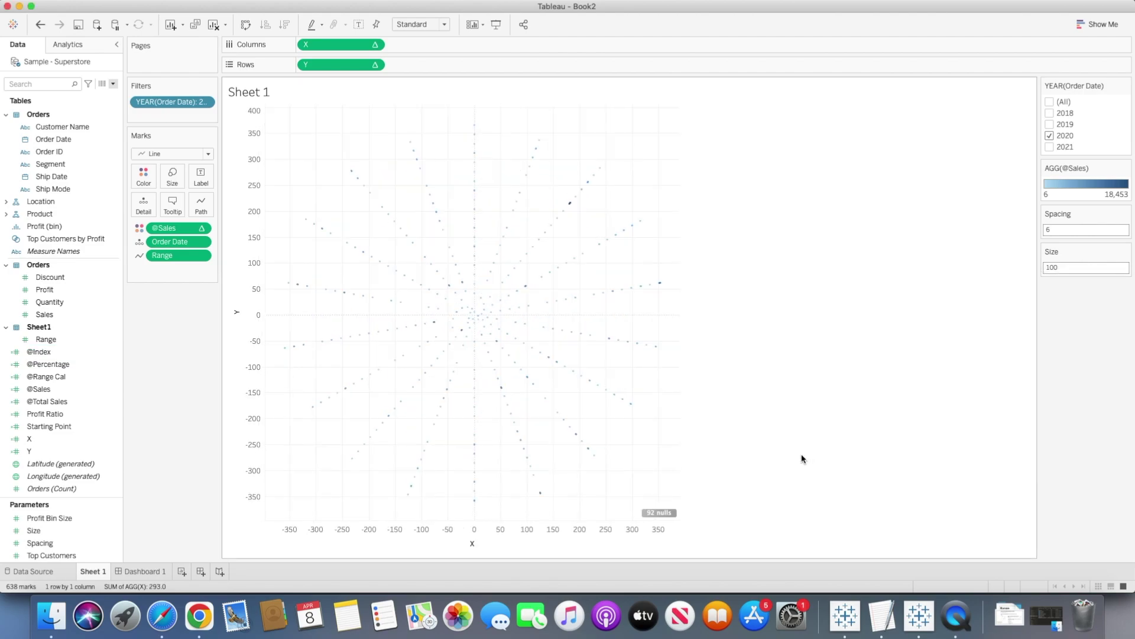
Step: Try a Spacing parameter value of 3 and set it to 5 instead
double_click(1059, 229)
type("3")
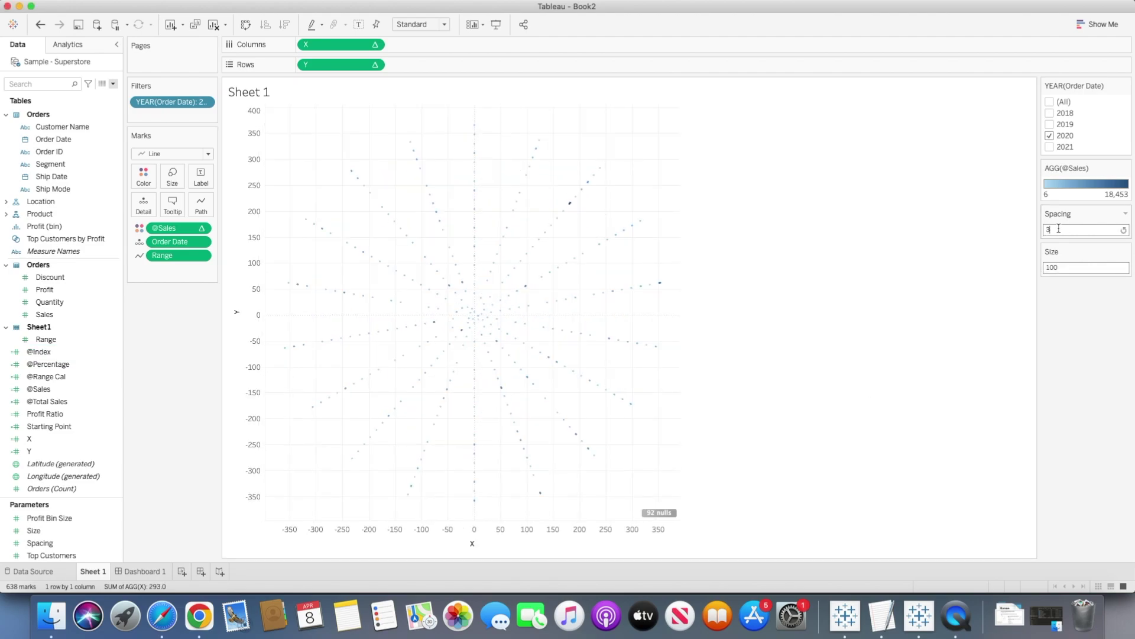
left_click(1031, 228)
left_click(1058, 226)
key("BackSpace")
type("5")
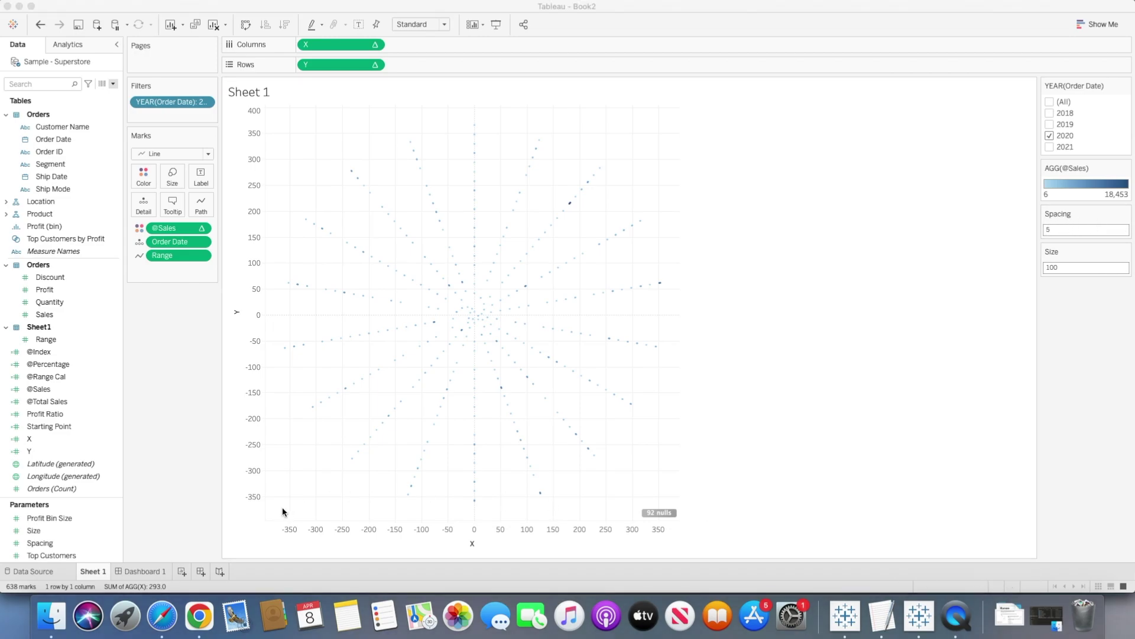
left_click(39, 353)
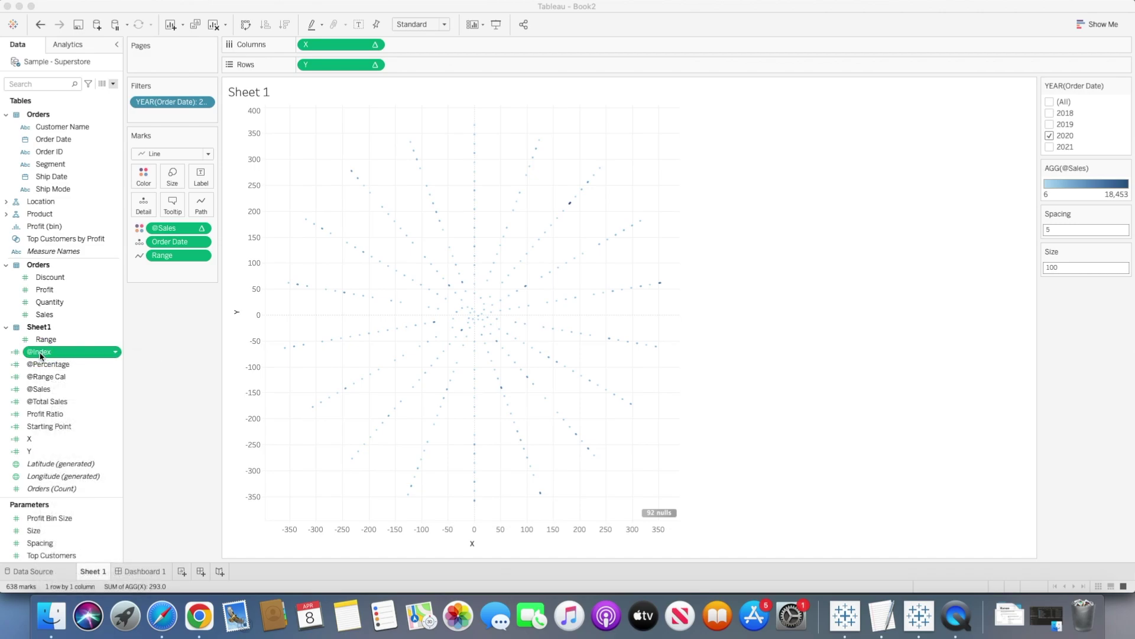
right_click(72, 354)
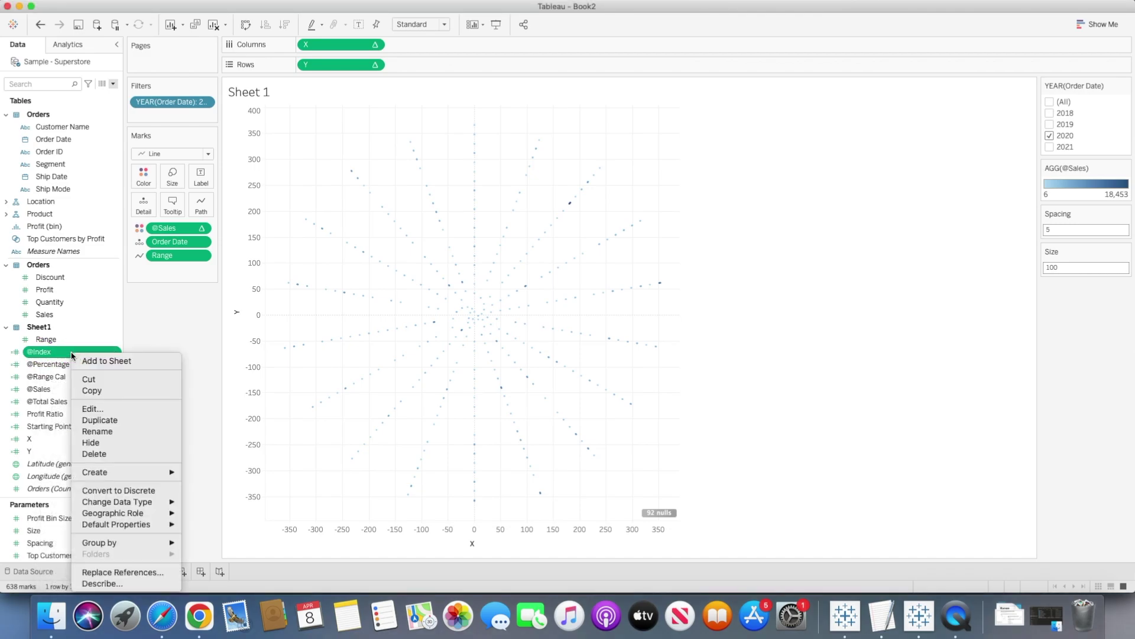
left_click(98, 408)
double_click(363, 317)
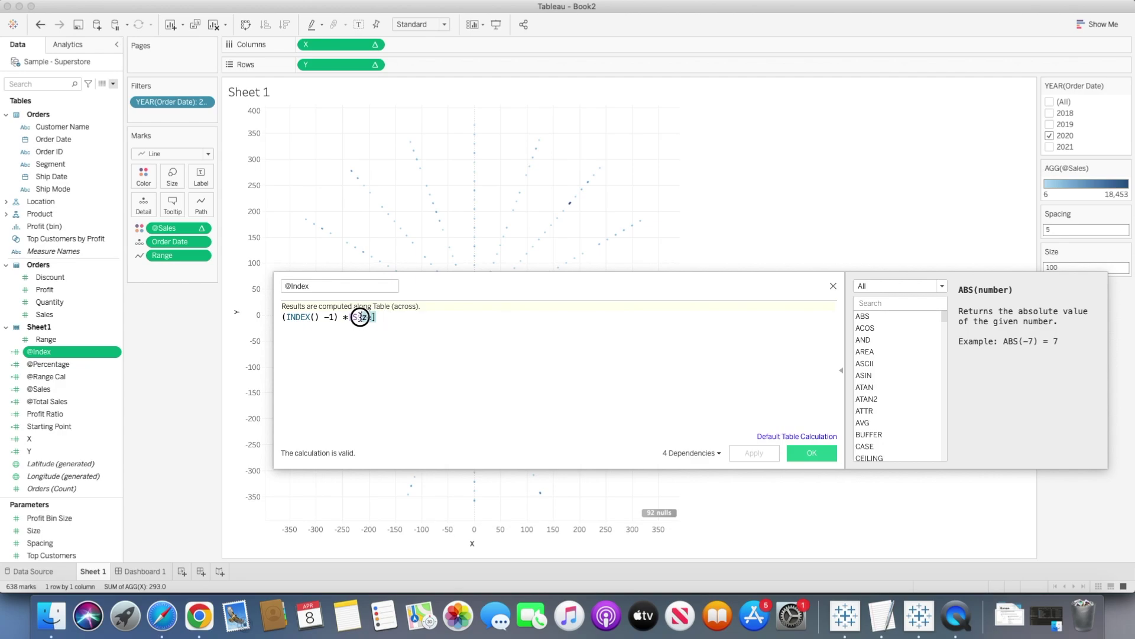
type("Sp")
key("Return")
left_click(811, 453)
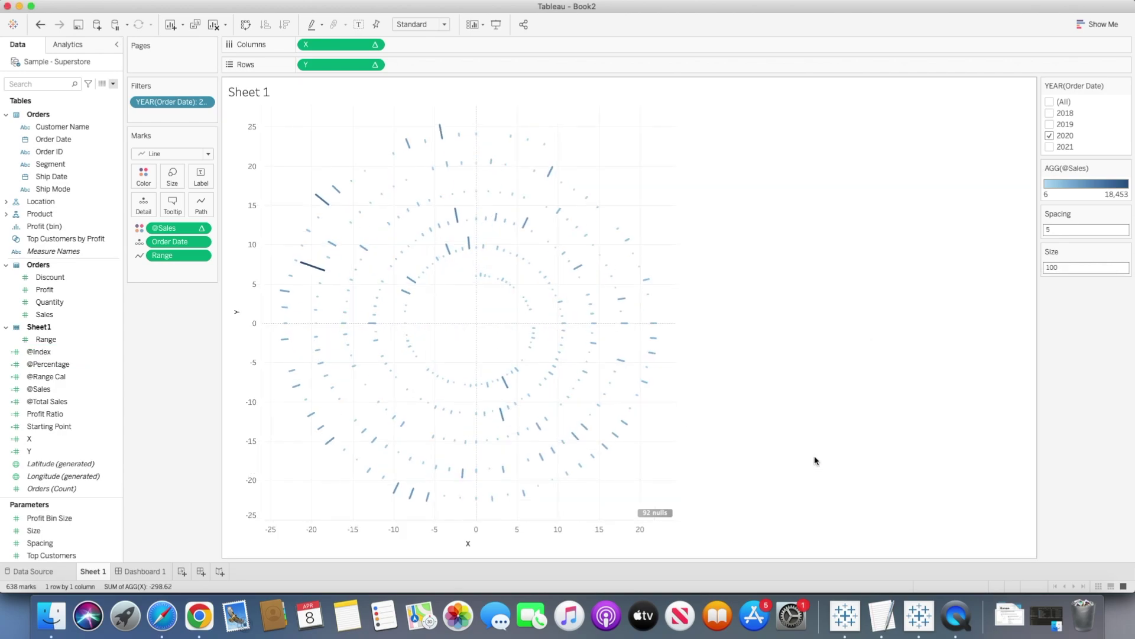
Step: Try a Spacing parameter value of 8 on the spiral chart
left_click(1045, 229)
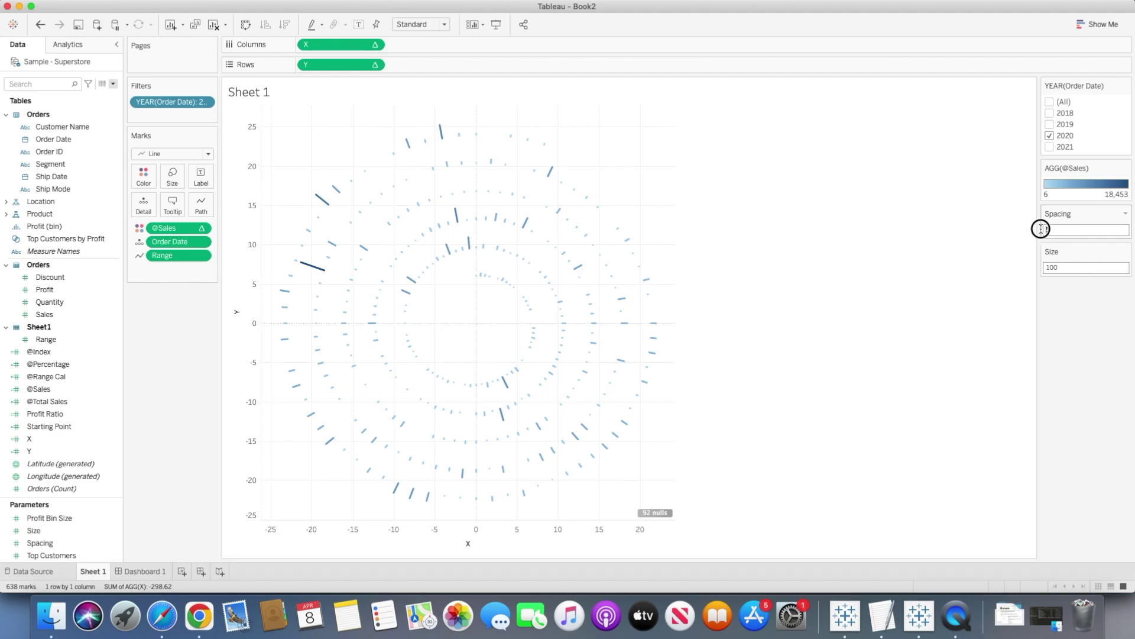
left_click_drag(1071, 231, 1038, 229)
type("8")
key("Return")
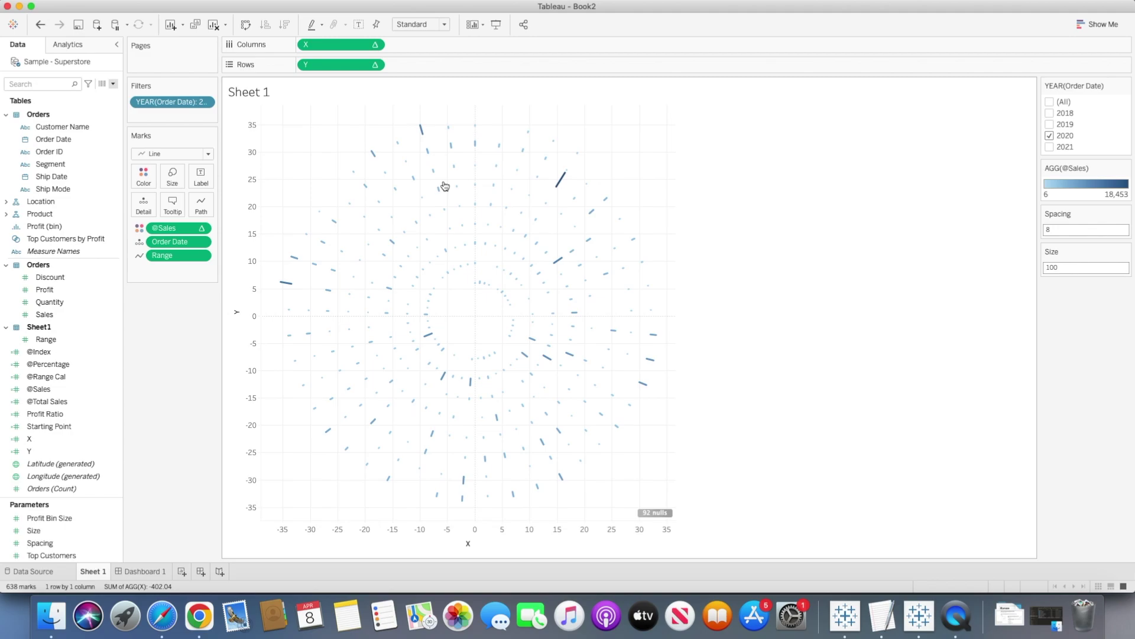
Step: Set the Spacing parameter to 4
left_click(1035, 227)
left_click_drag(1079, 230, 1038, 229)
type("4")
key("Return")
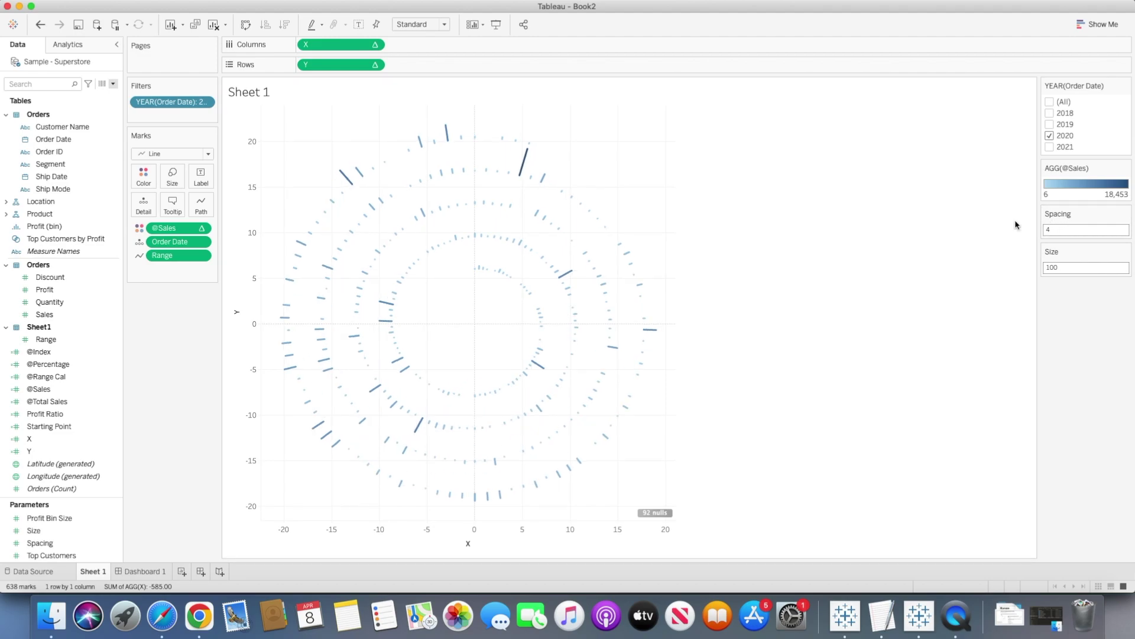
left_click(179, 183)
left_click_drag(194, 205, 214, 208)
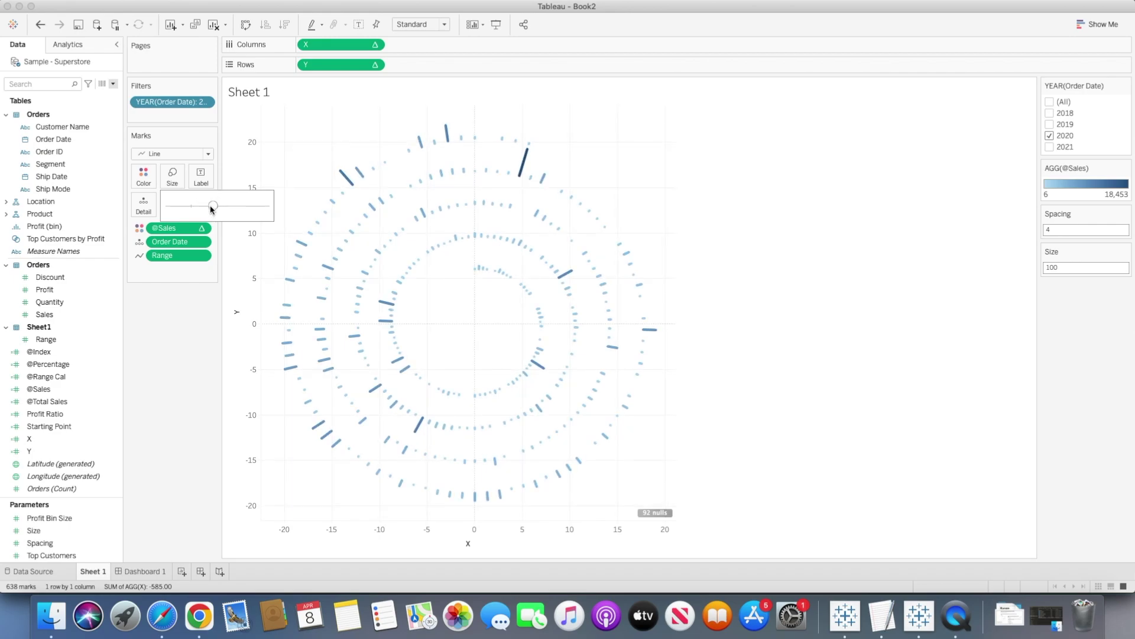
left_click(143, 176)
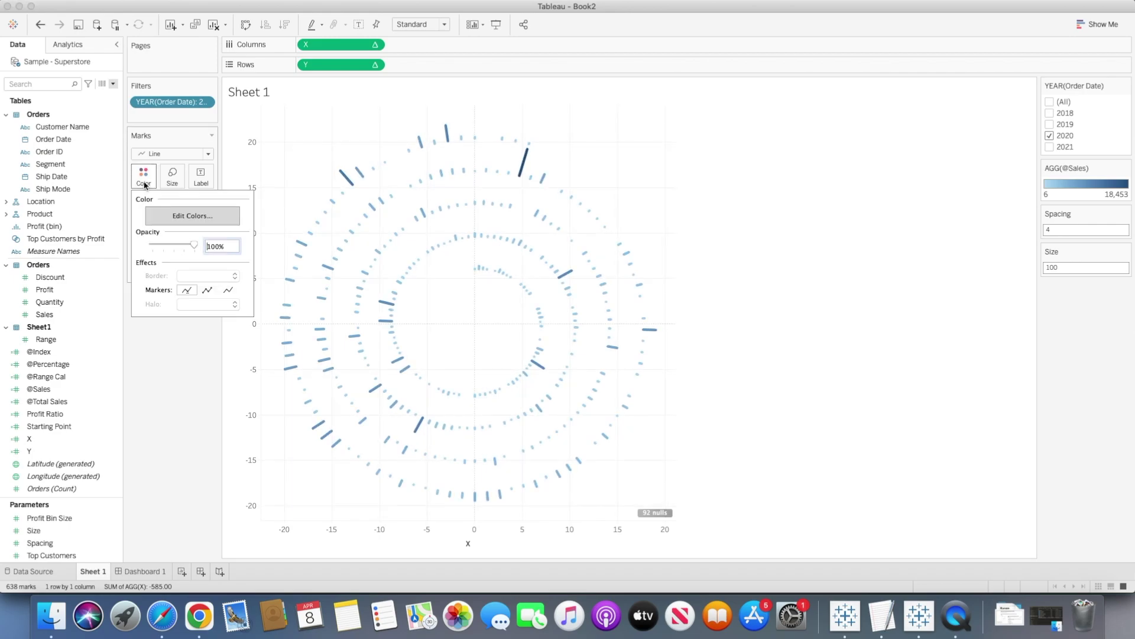
left_click(192, 217)
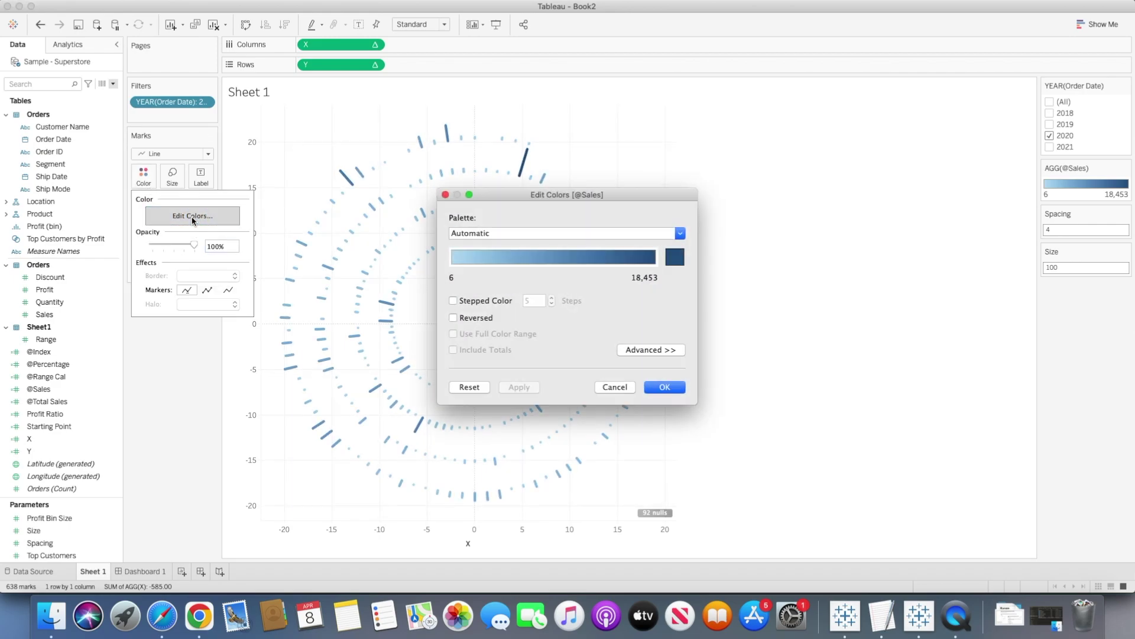
left_click(497, 233)
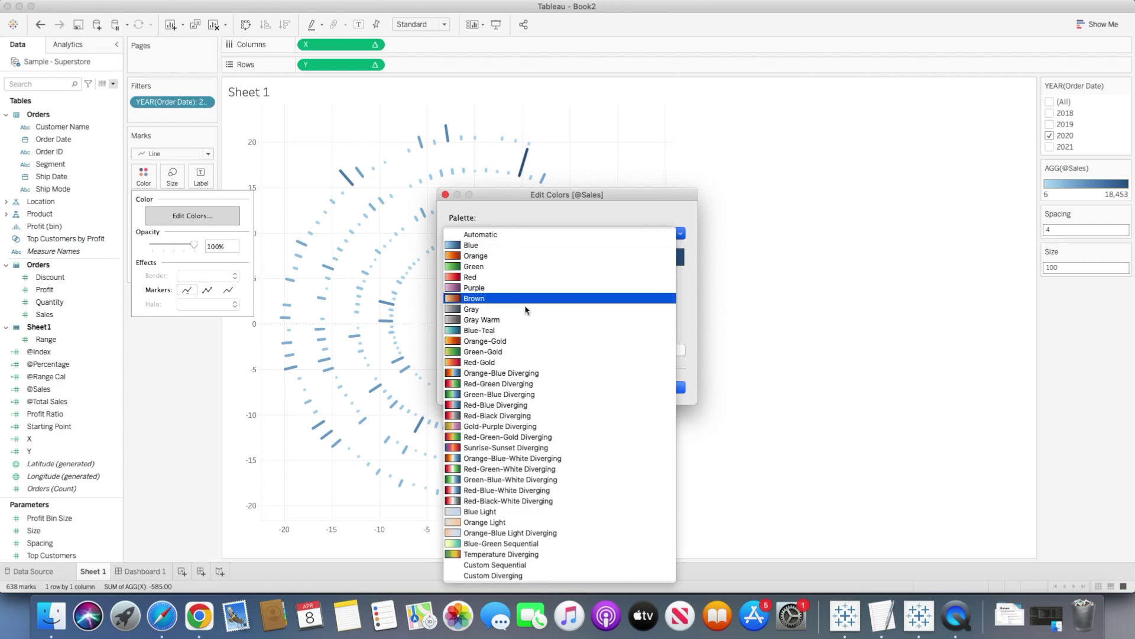
left_click(495, 384)
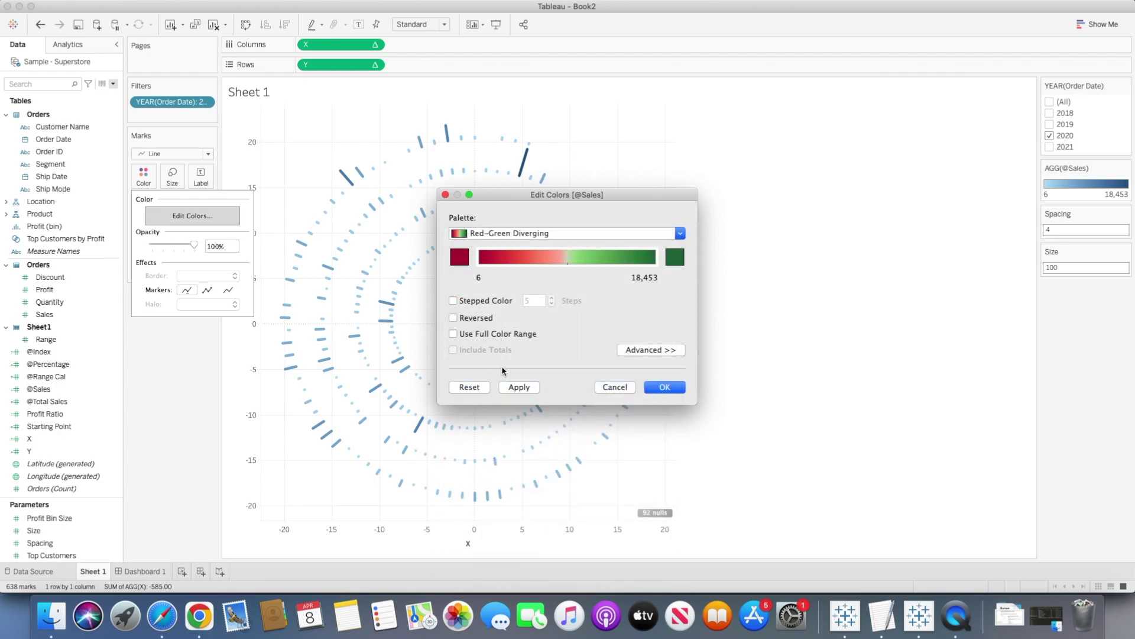
left_click(652, 388)
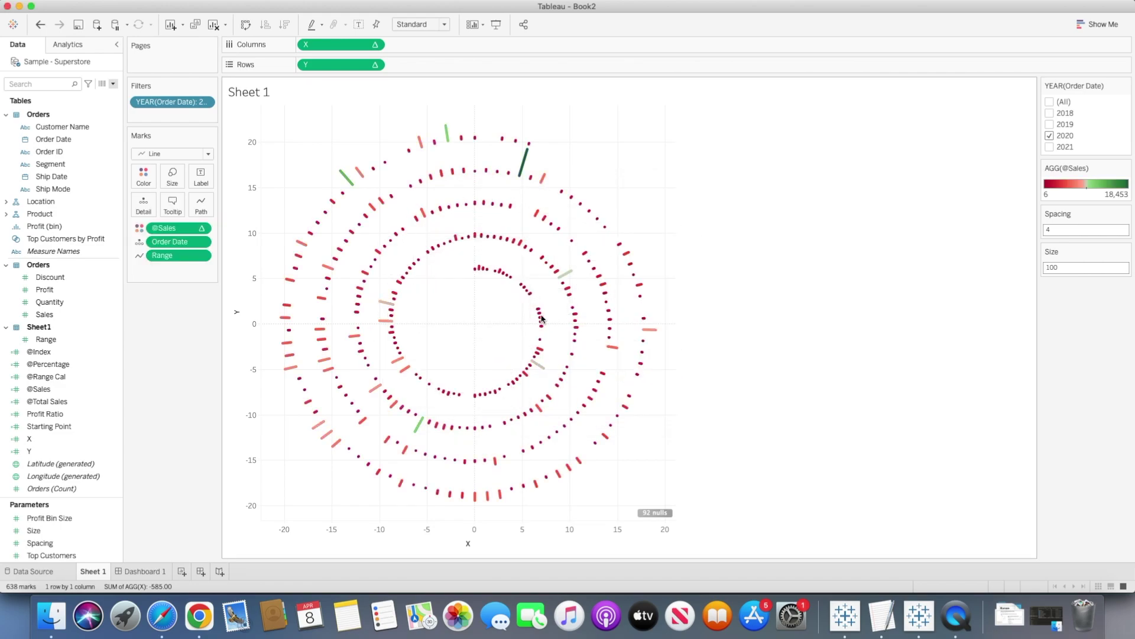
mouse_move(476, 276)
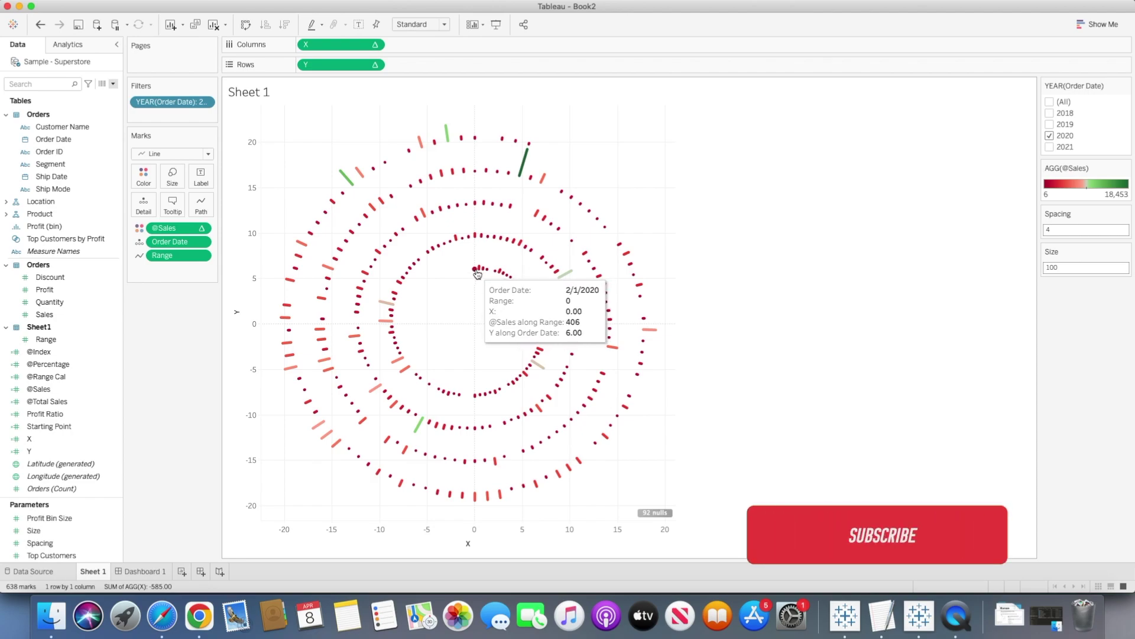
right_click(51, 434)
left_click(78, 252)
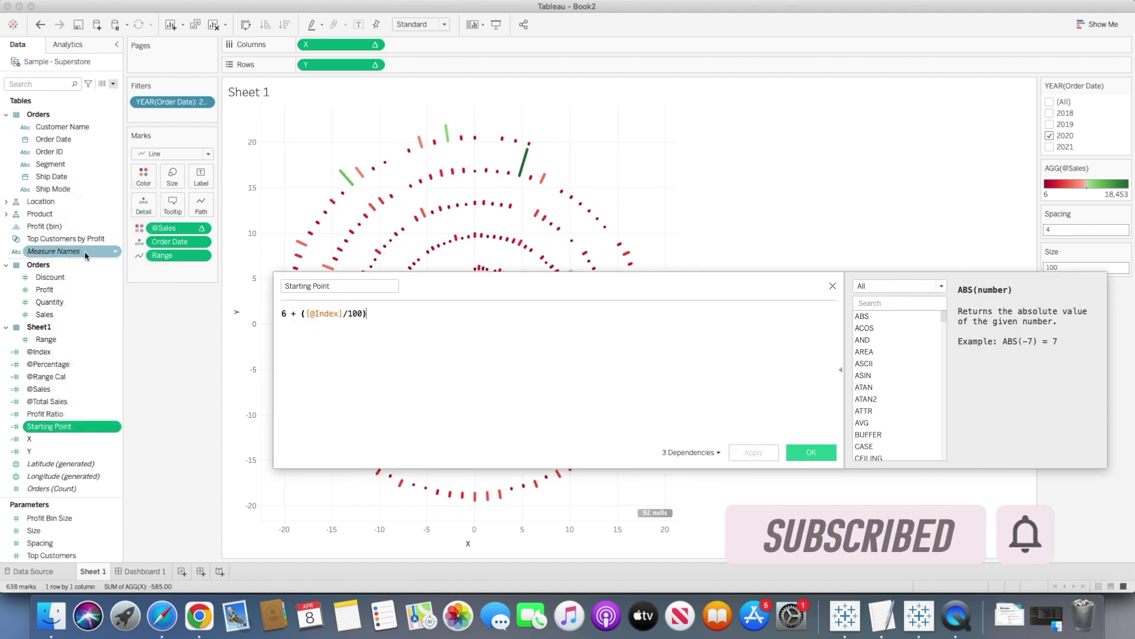
double_click(283, 314)
type("12")
left_click_drag(440, 286, 598, 410)
left_click(910, 576)
mouse_move(476, 238)
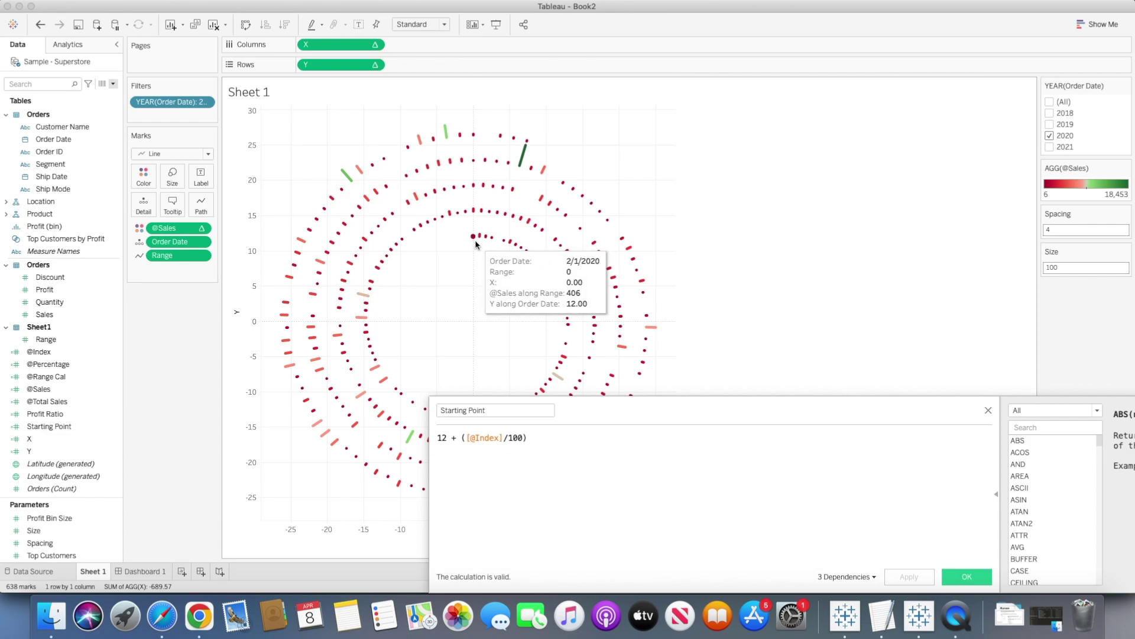
left_click_drag(447, 438, 431, 436)
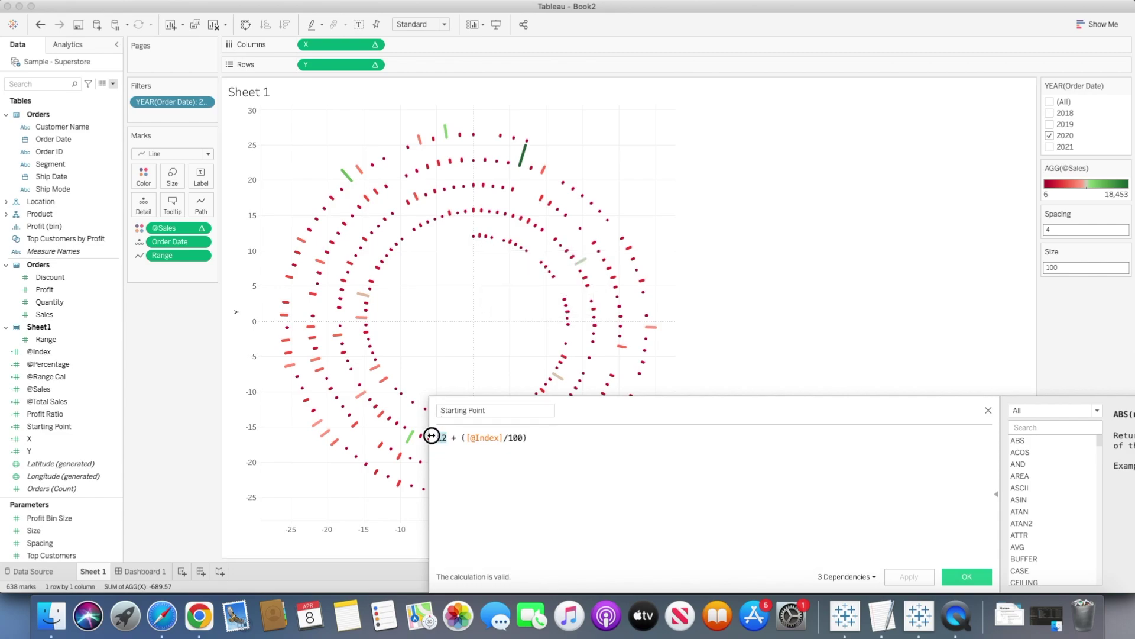
type("4")
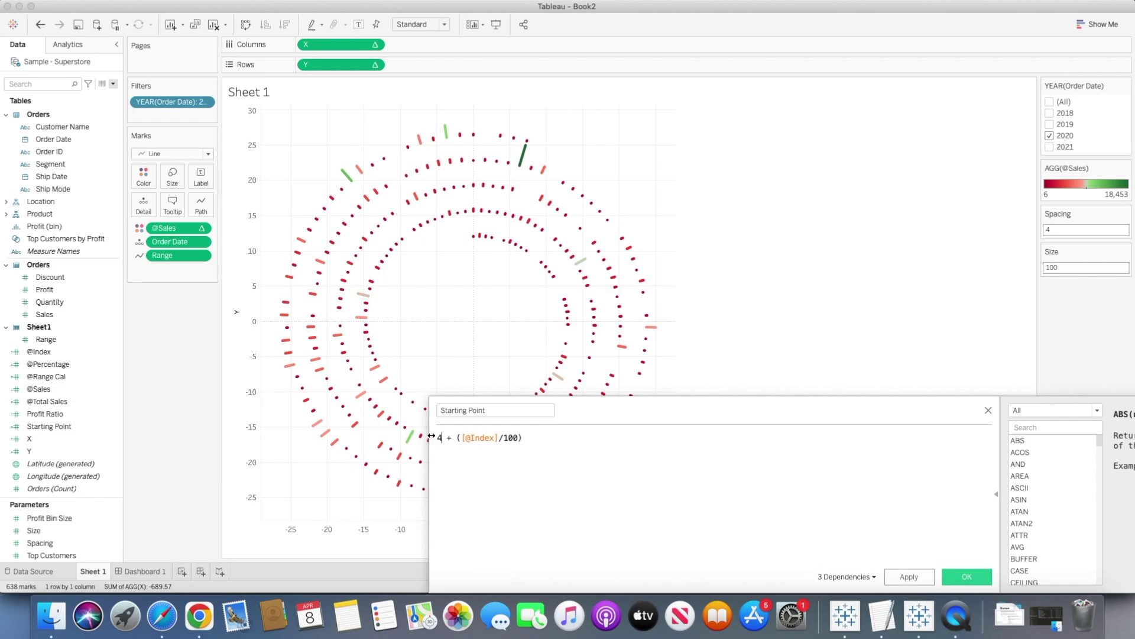
left_click(915, 576)
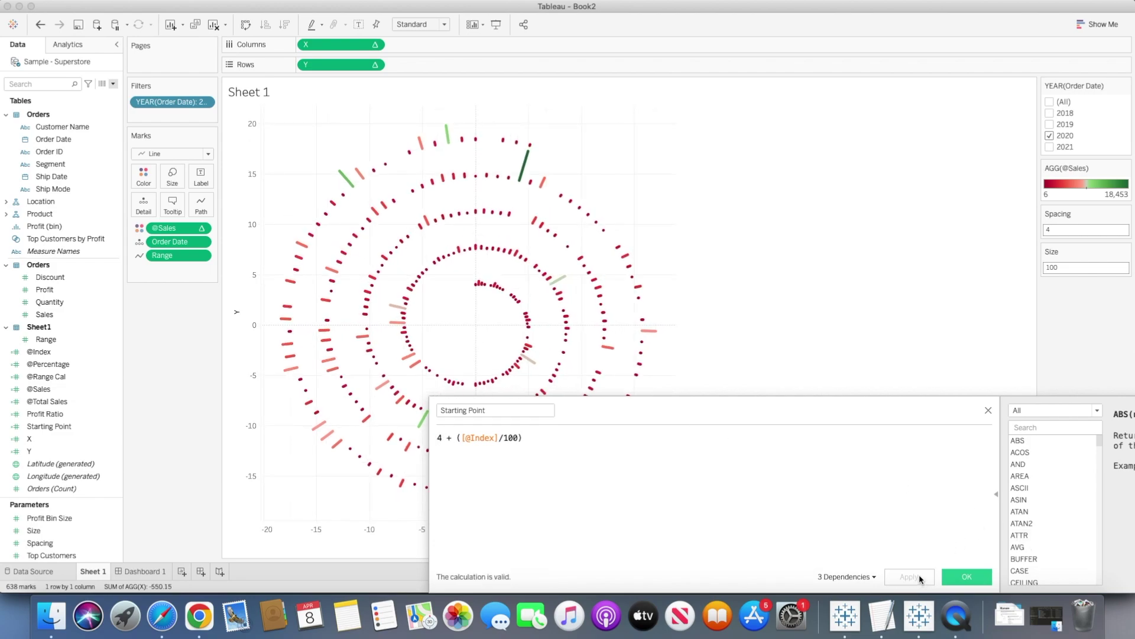
left_click(950, 578)
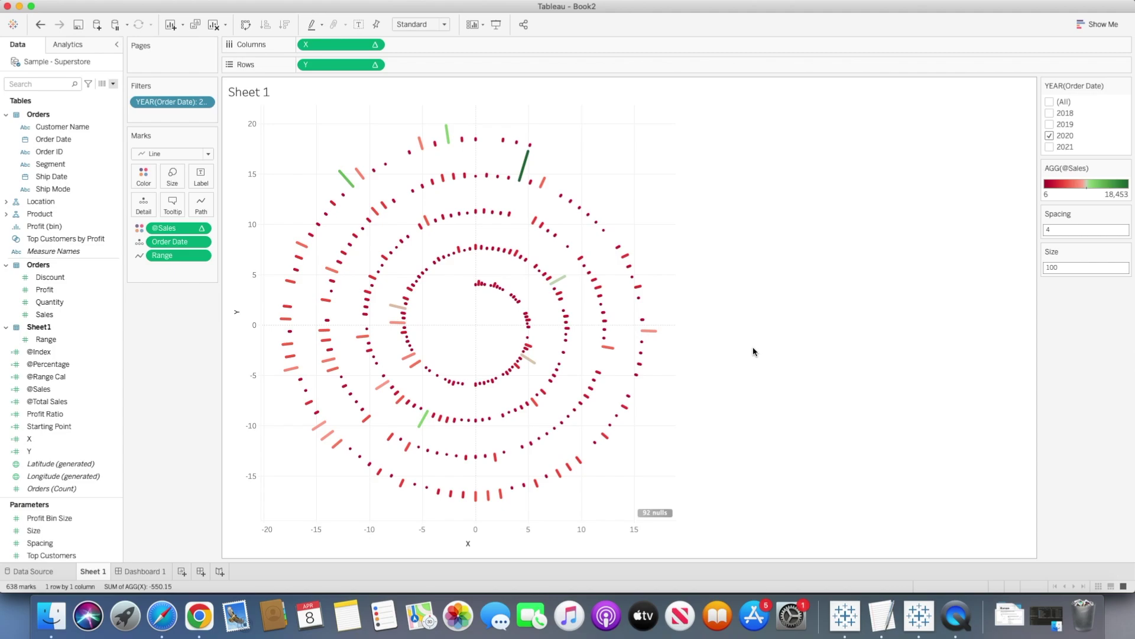